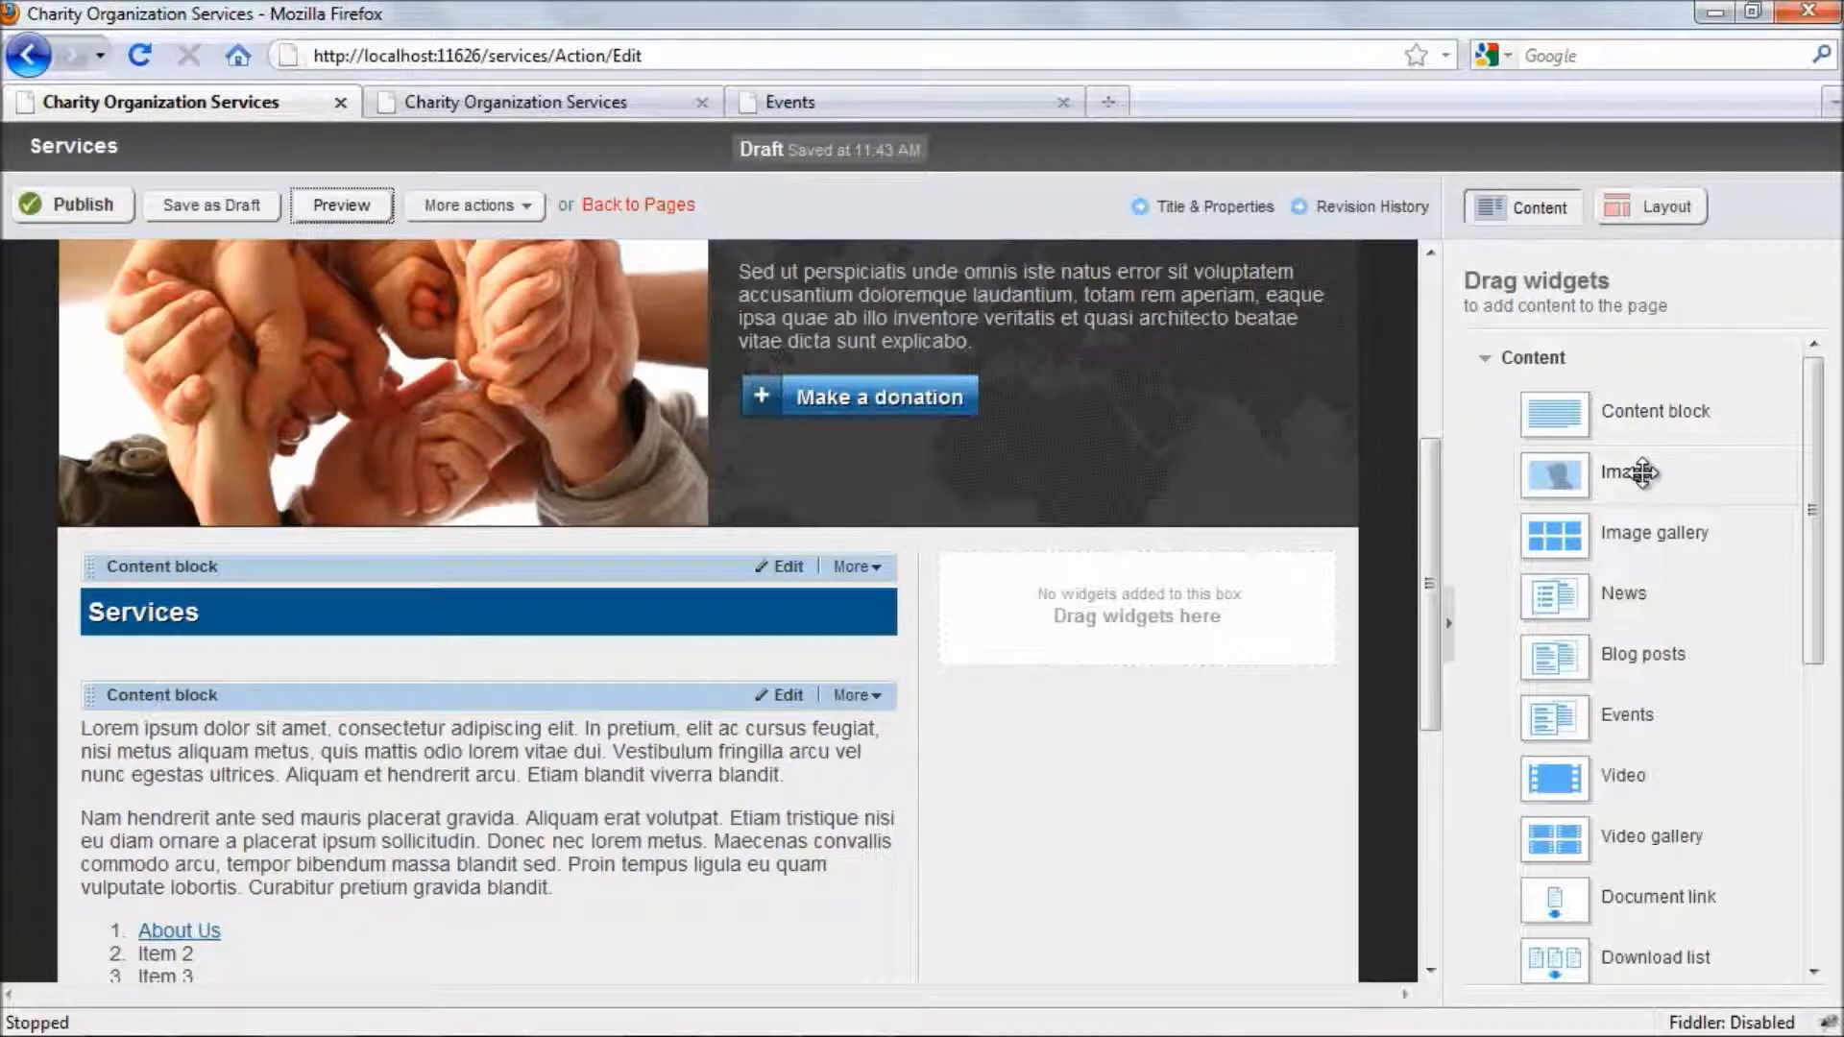
- Add an Image widget to the page's empty side column and select globe.jpg as the image to upload
left_click_drag(1642, 471, 1140, 611)
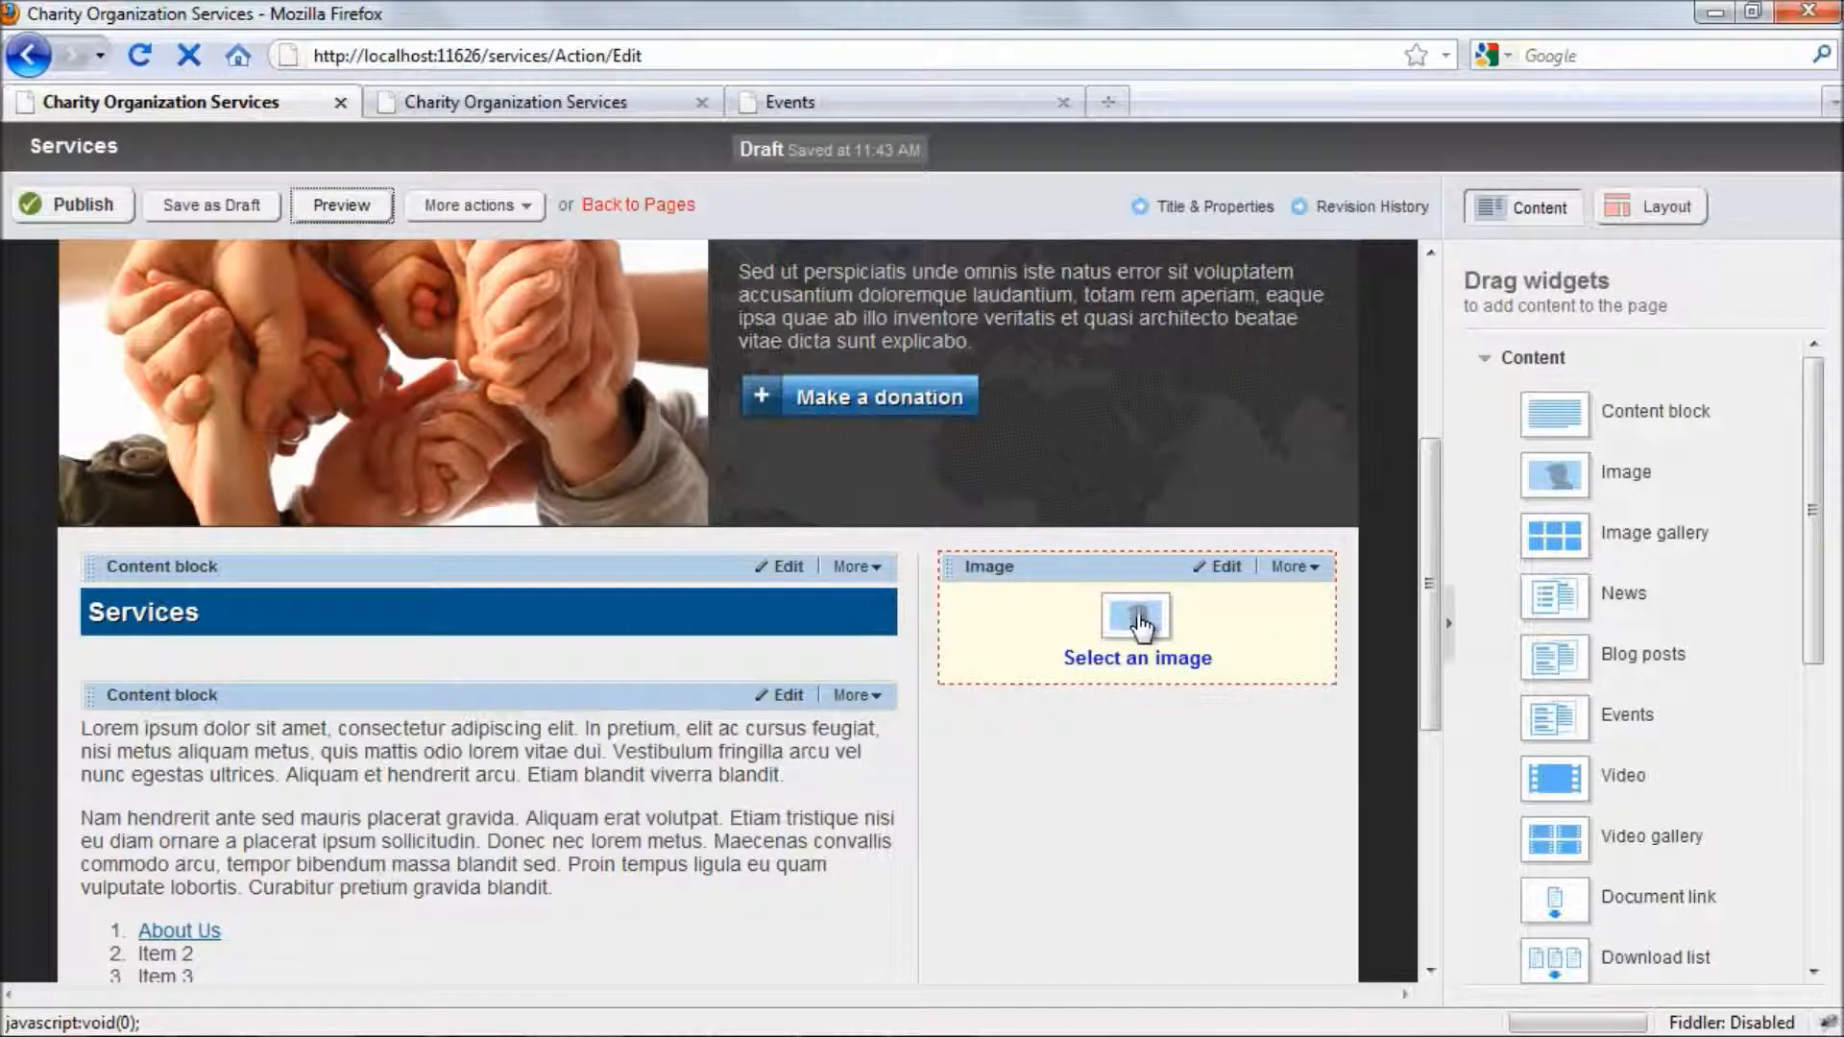
left_click(1137, 660)
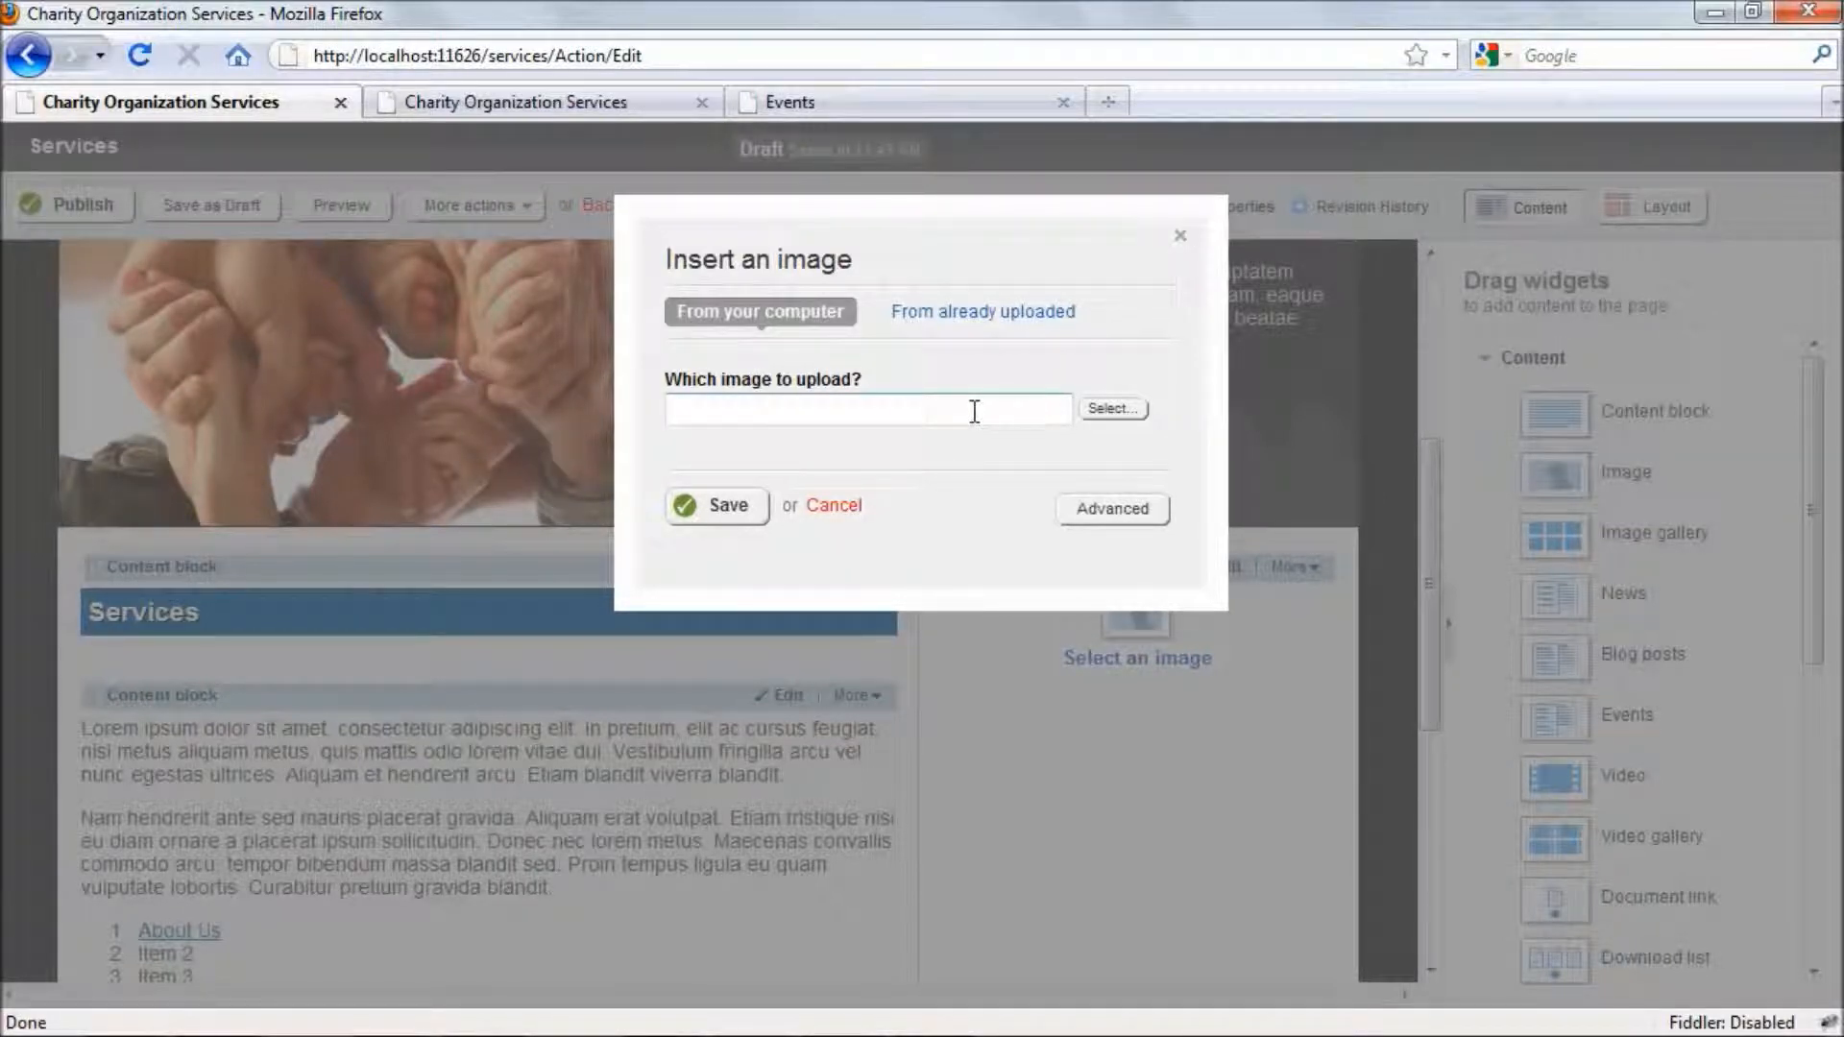
left_click(1130, 413)
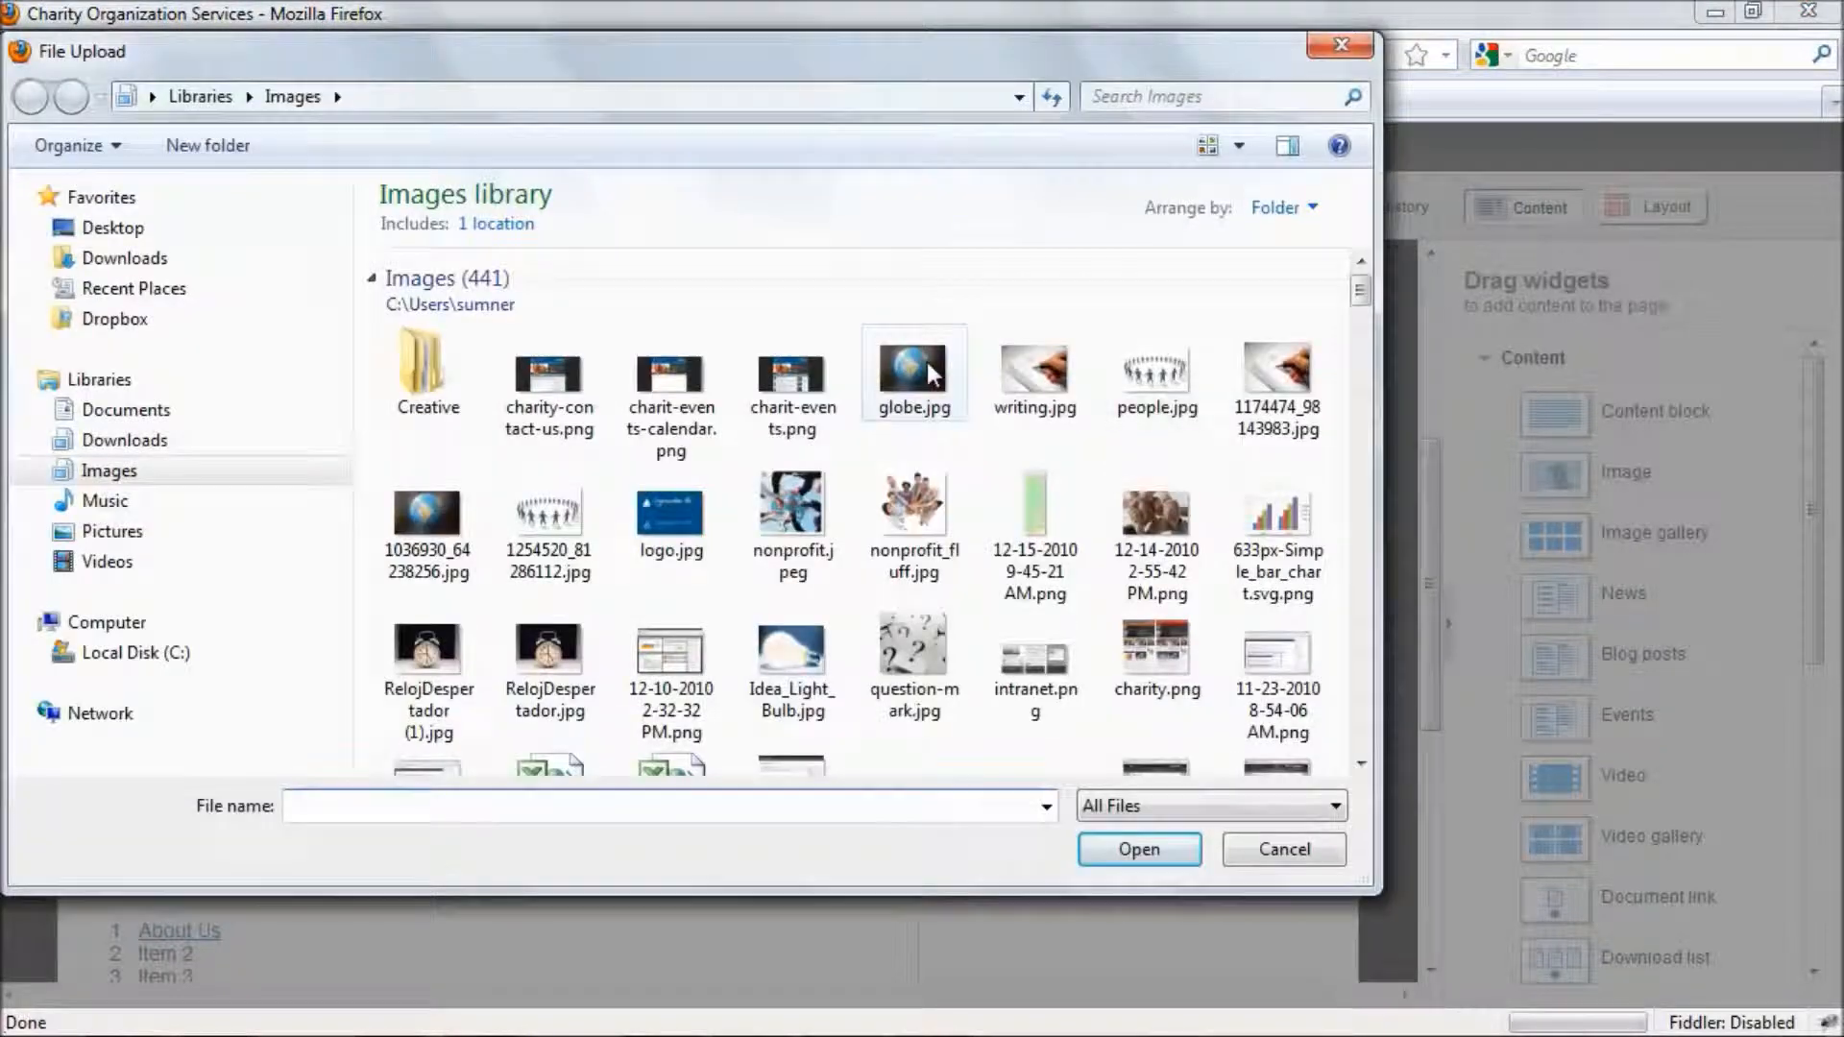
left_click(917, 375)
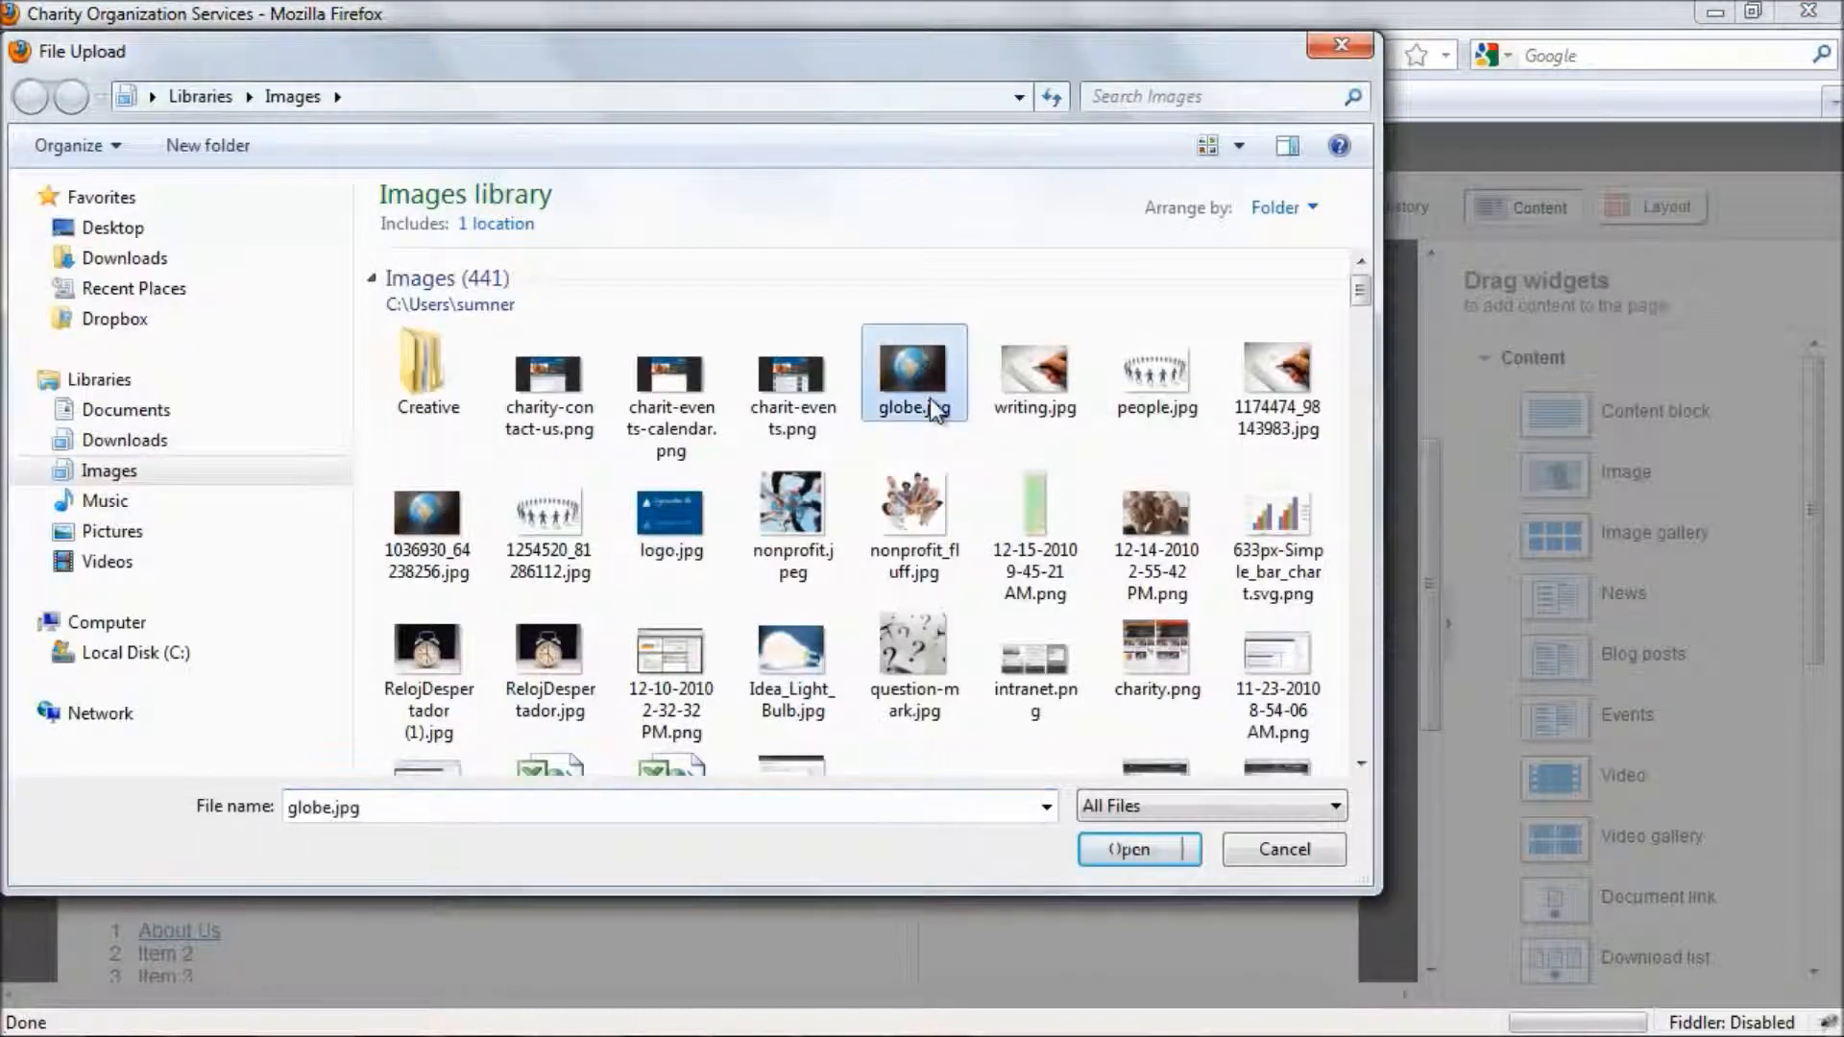
left_click(1130, 850)
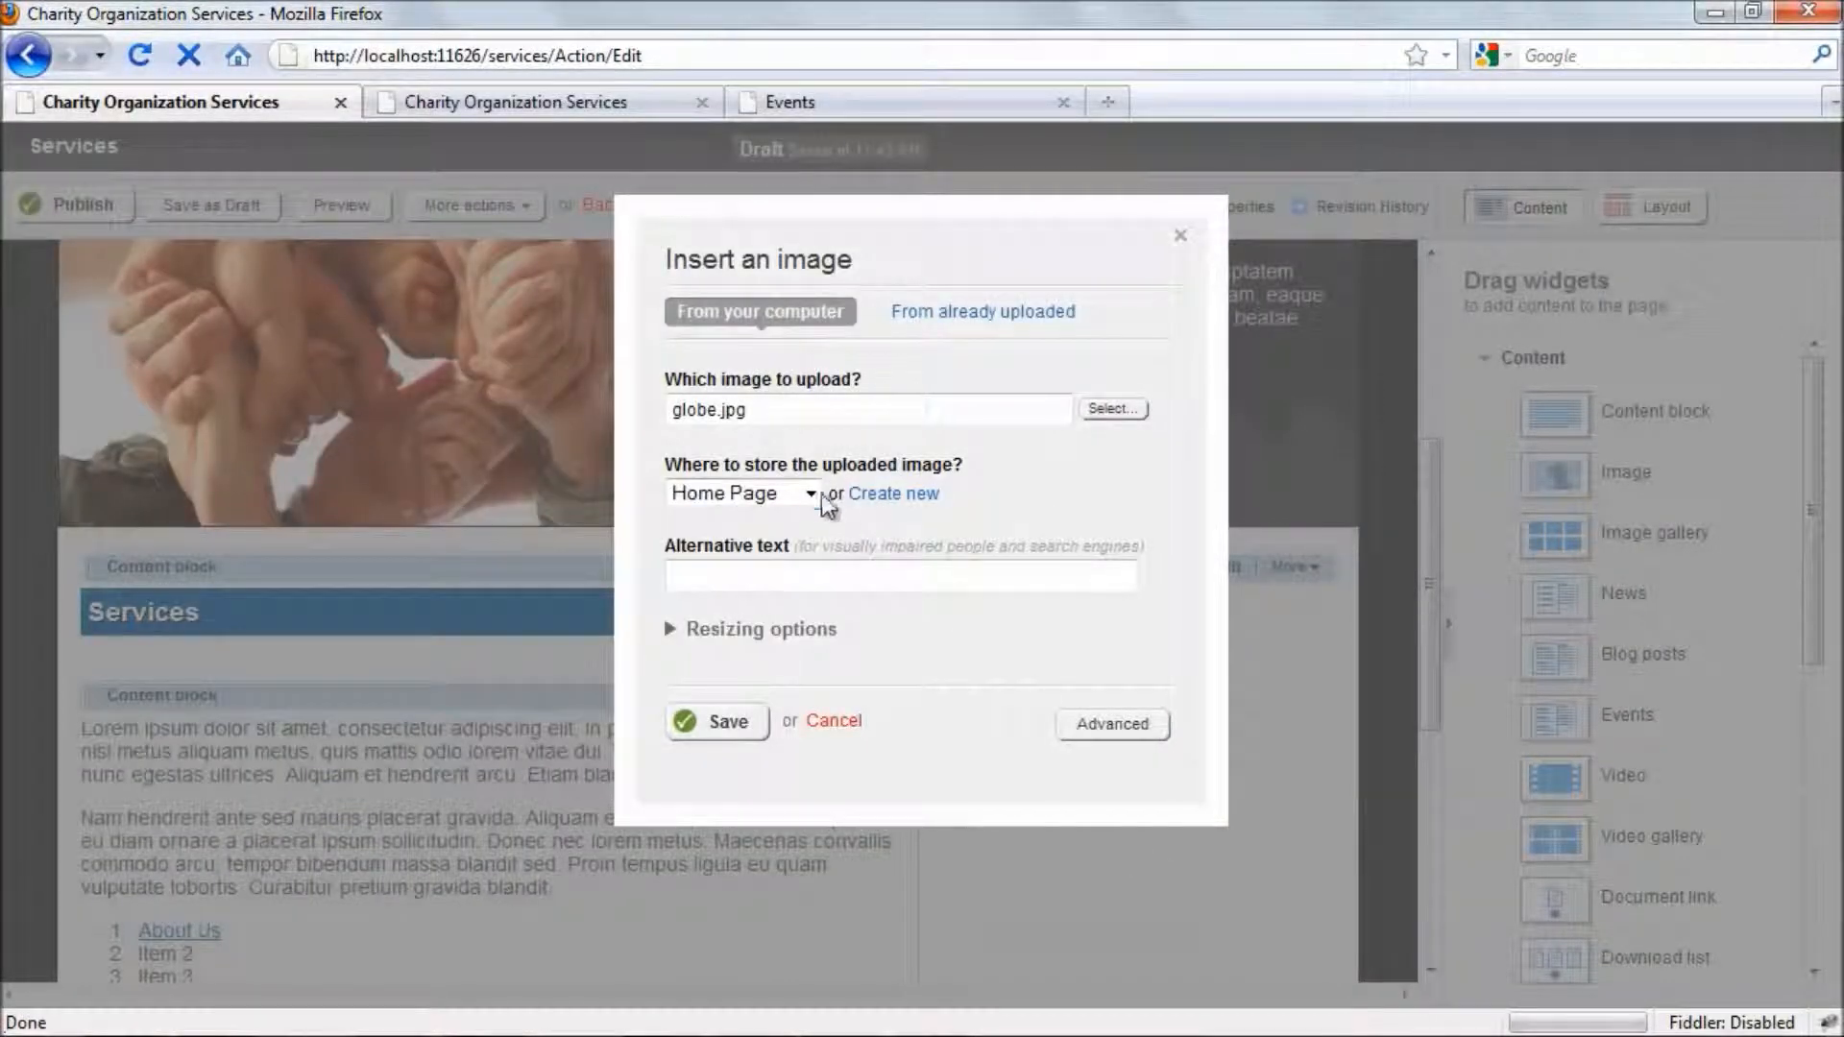
- Keep Home Page as the storage album for the image and enter "Globe" as its alternative text
left_click(812, 492)
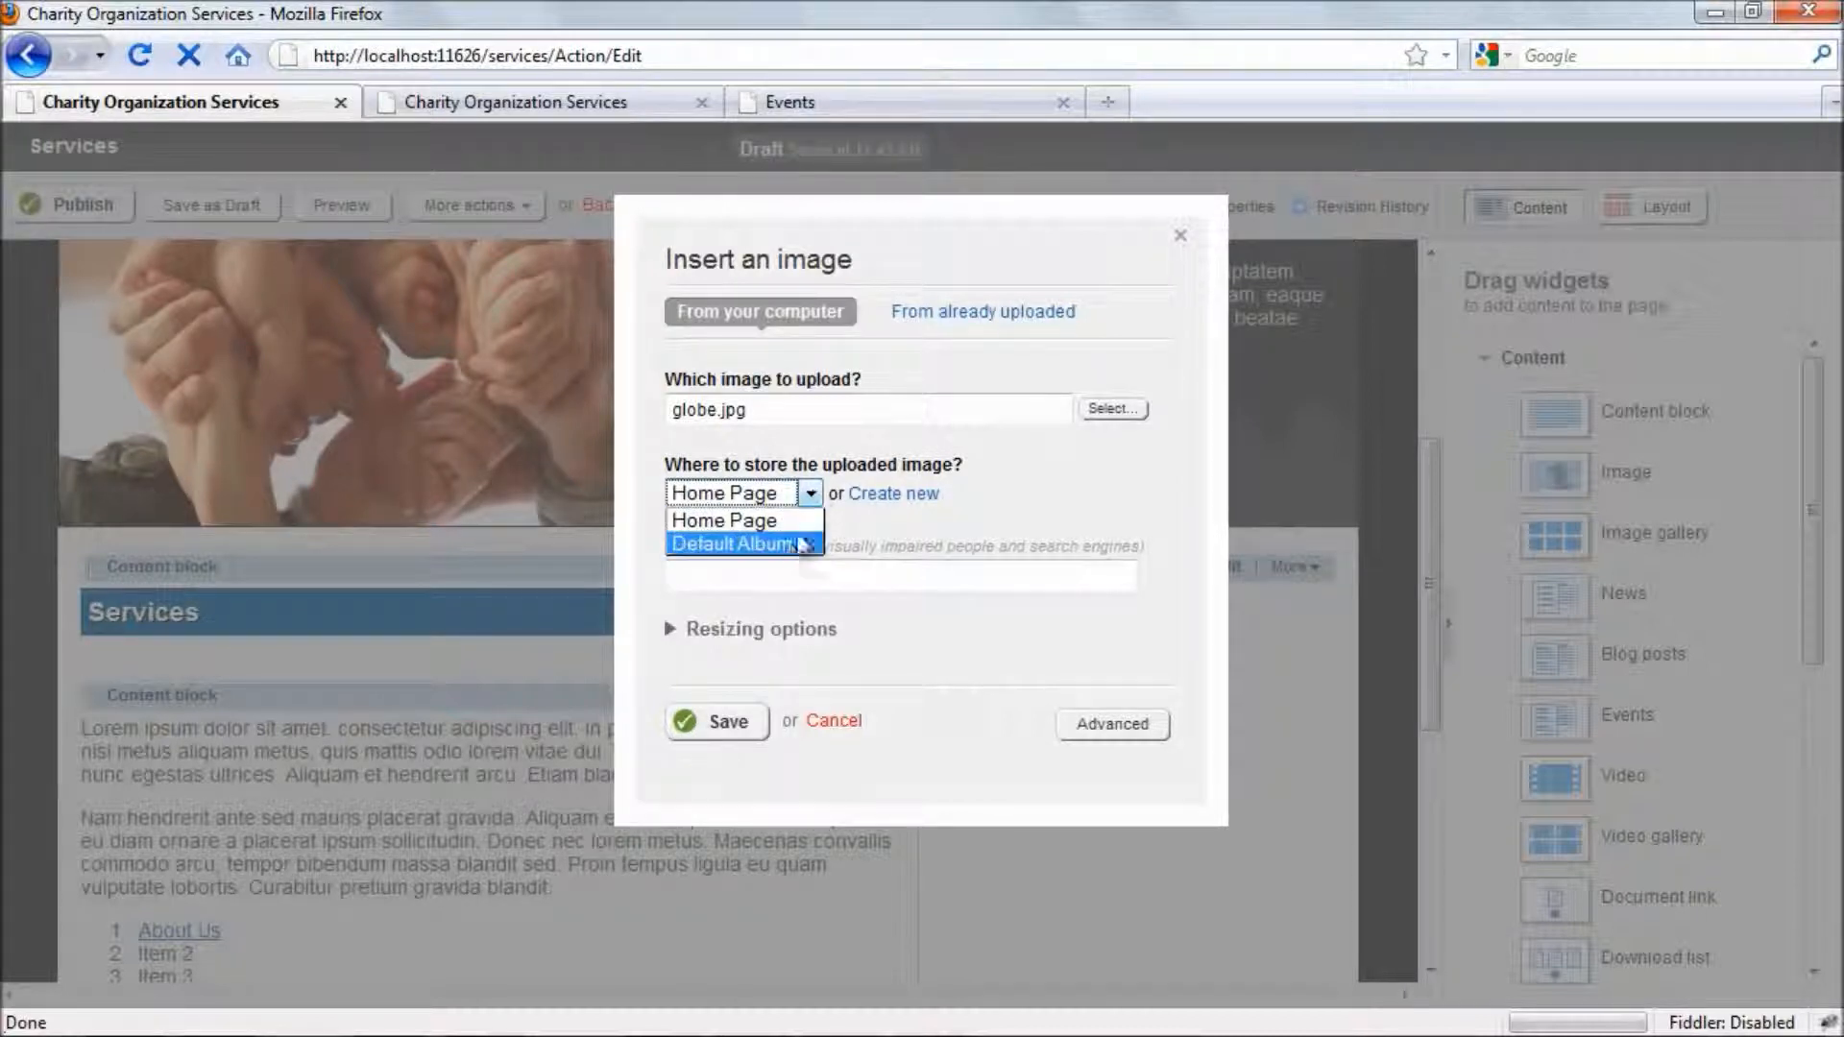
left_click(1014, 499)
left_click(842, 571)
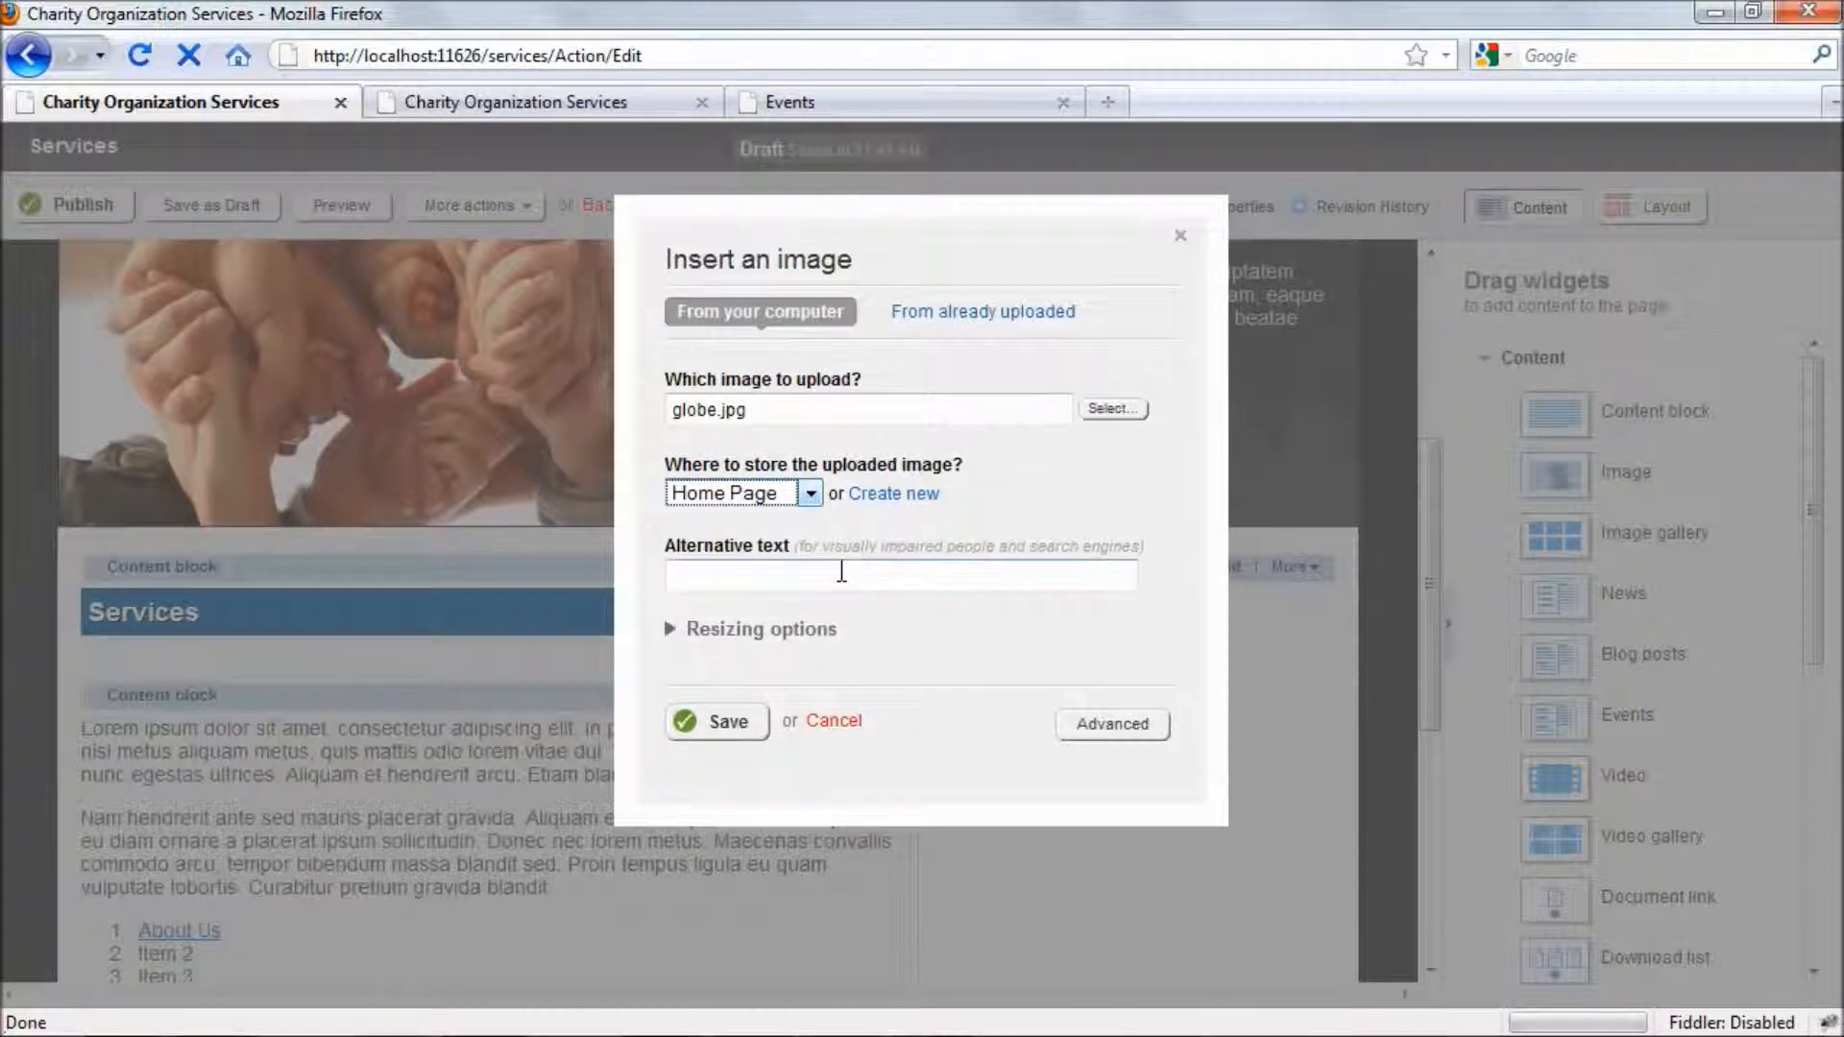
left_click(842, 572)
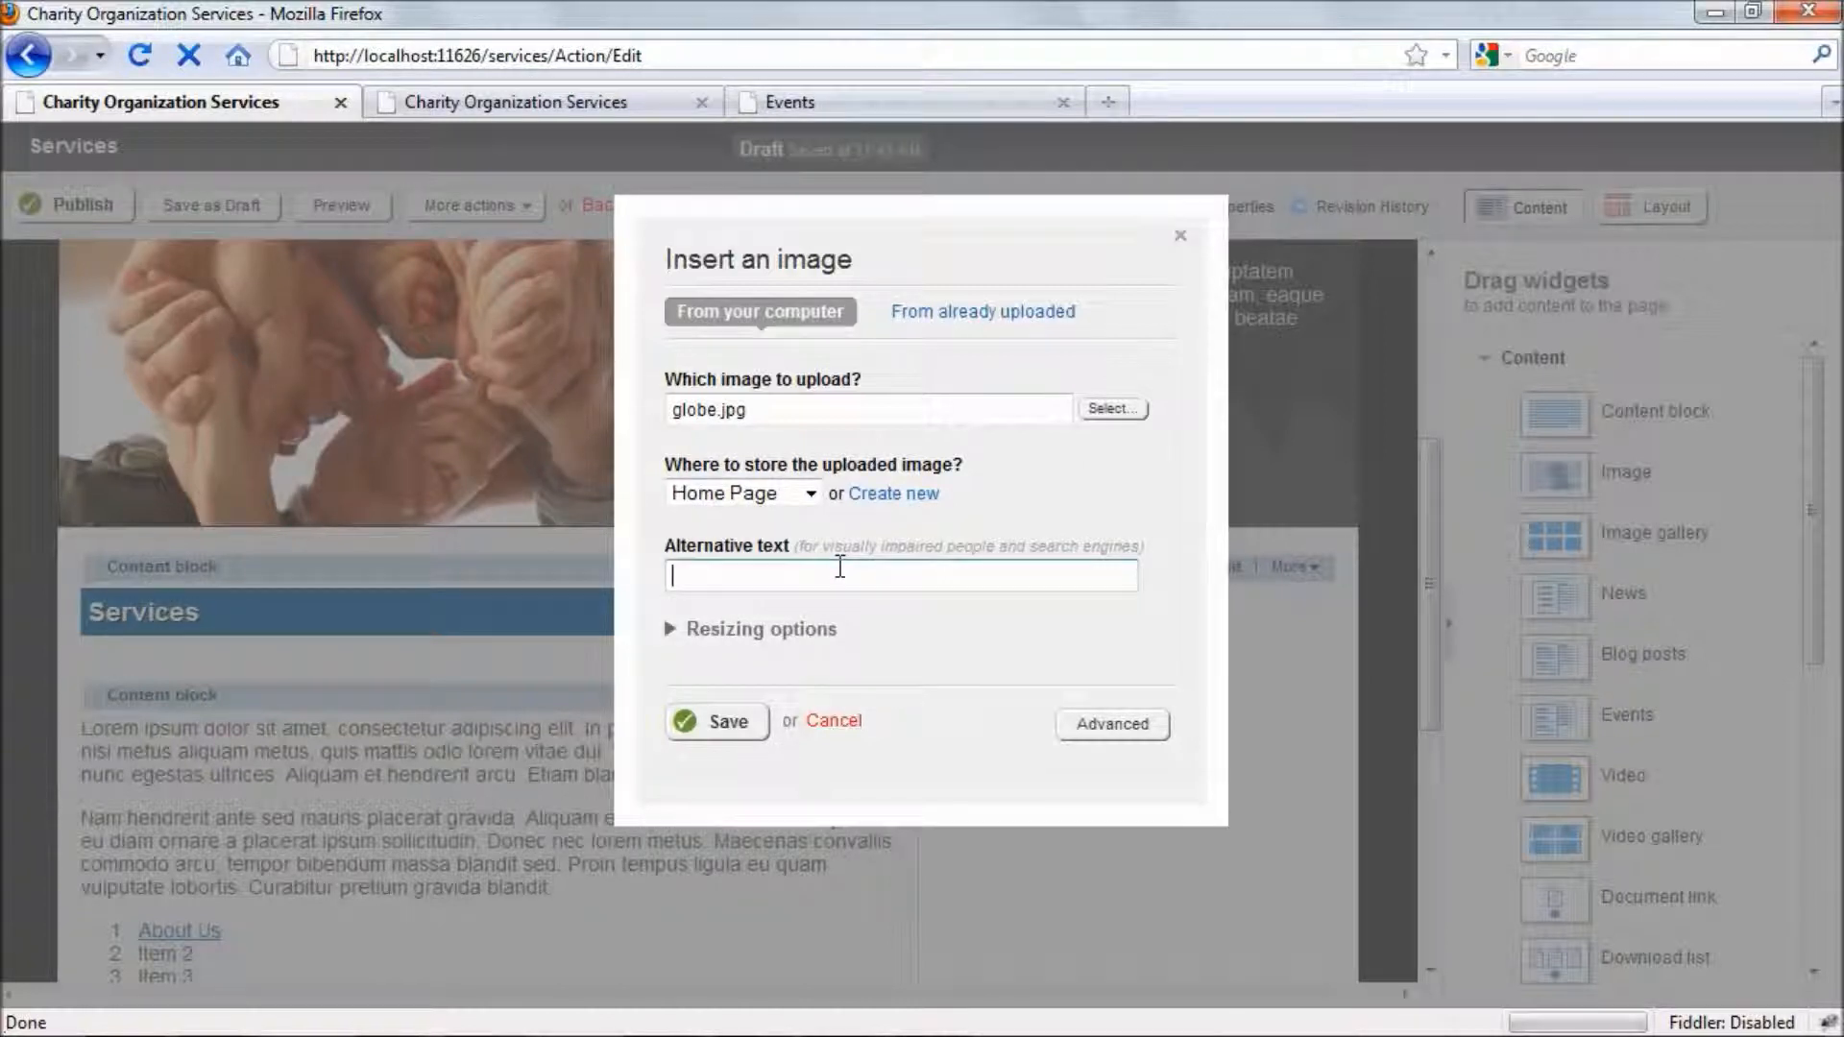
type("Globae")
key("BackSpace")
key("BackSpace")
type("e")
- Resize the image to "Thumbnail: 100 px width" and save the Image widget
left_click(819, 630)
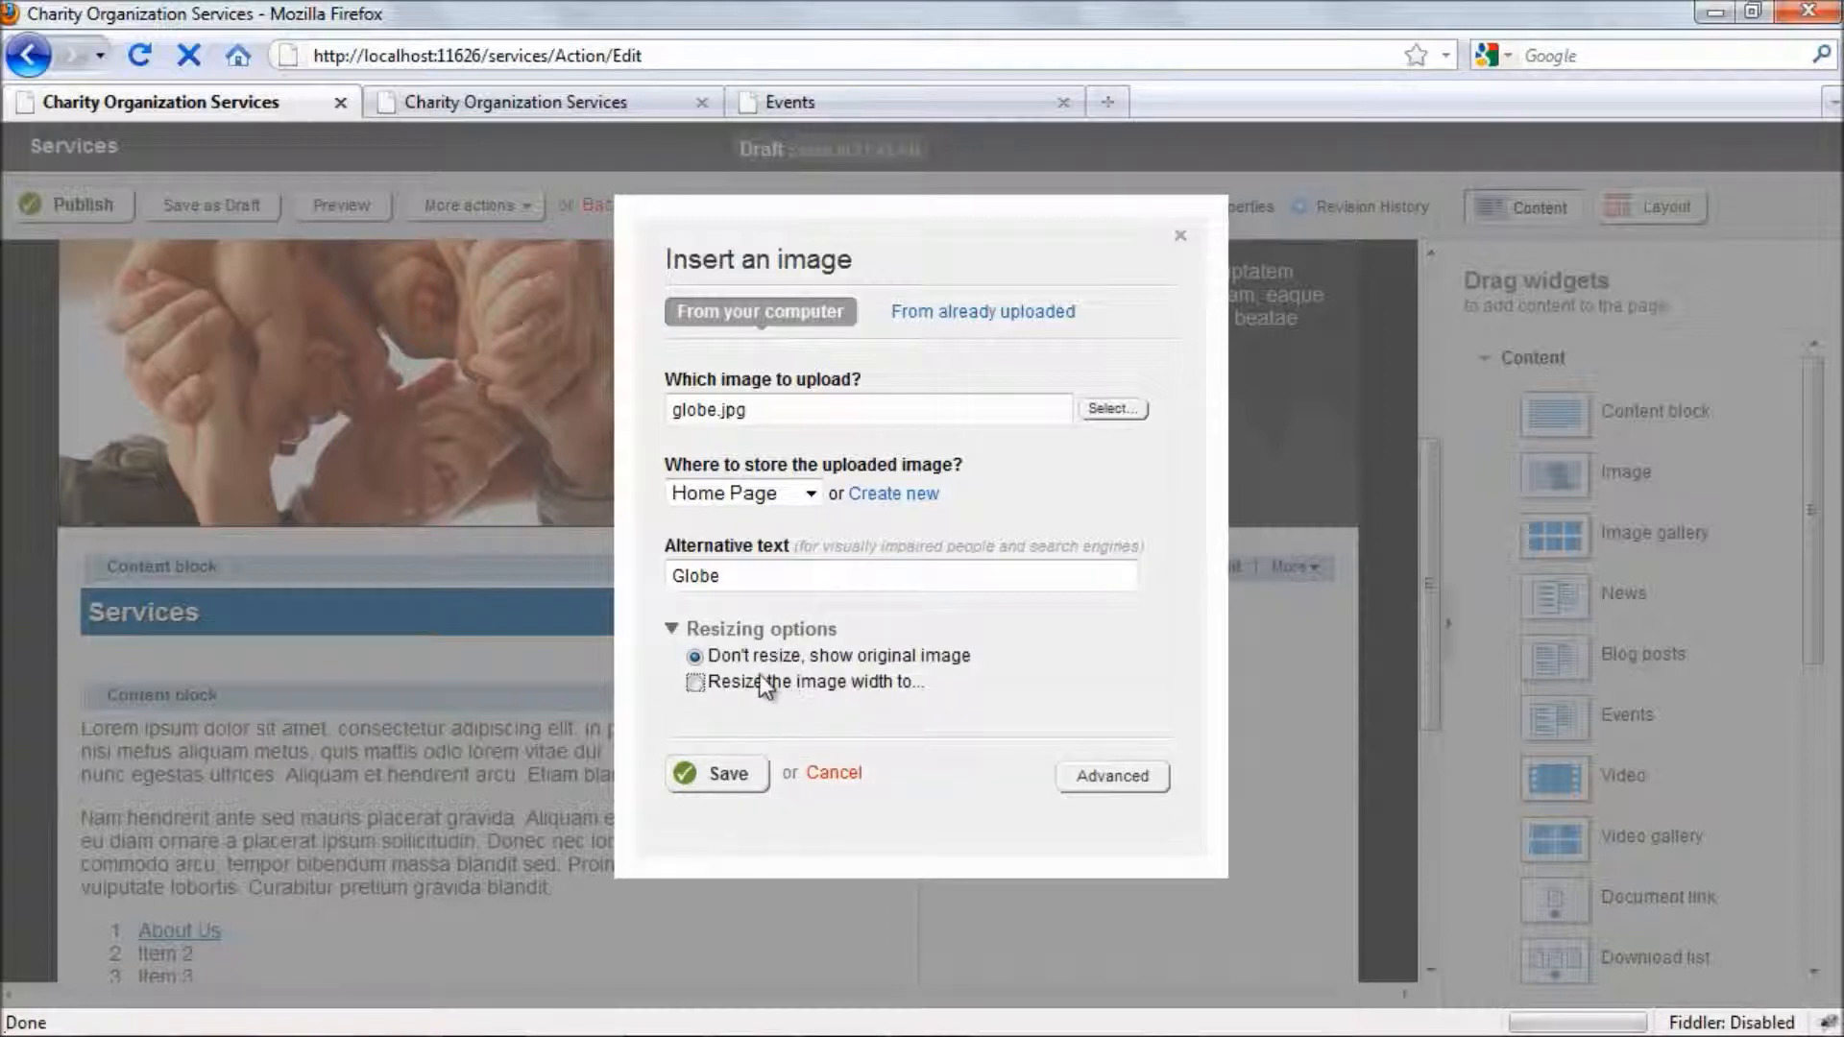
left_click(708, 682)
left_click(770, 707)
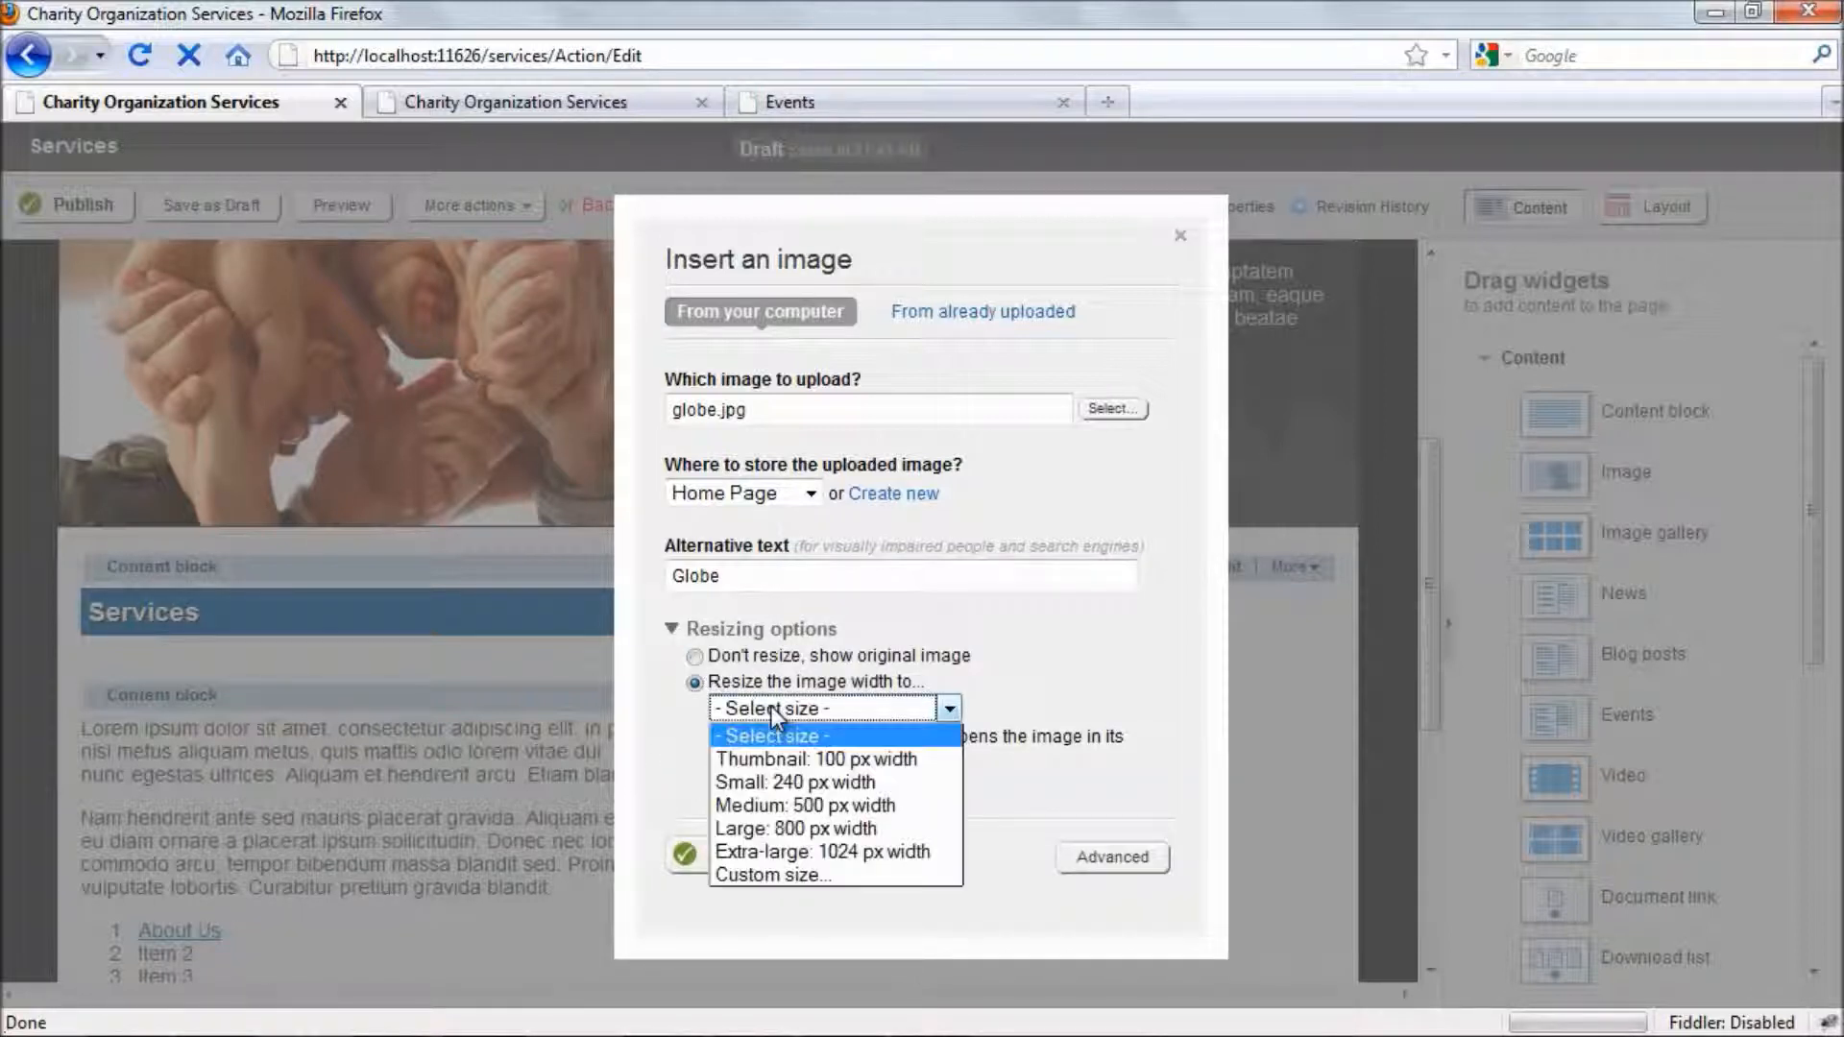
left_click(793, 759)
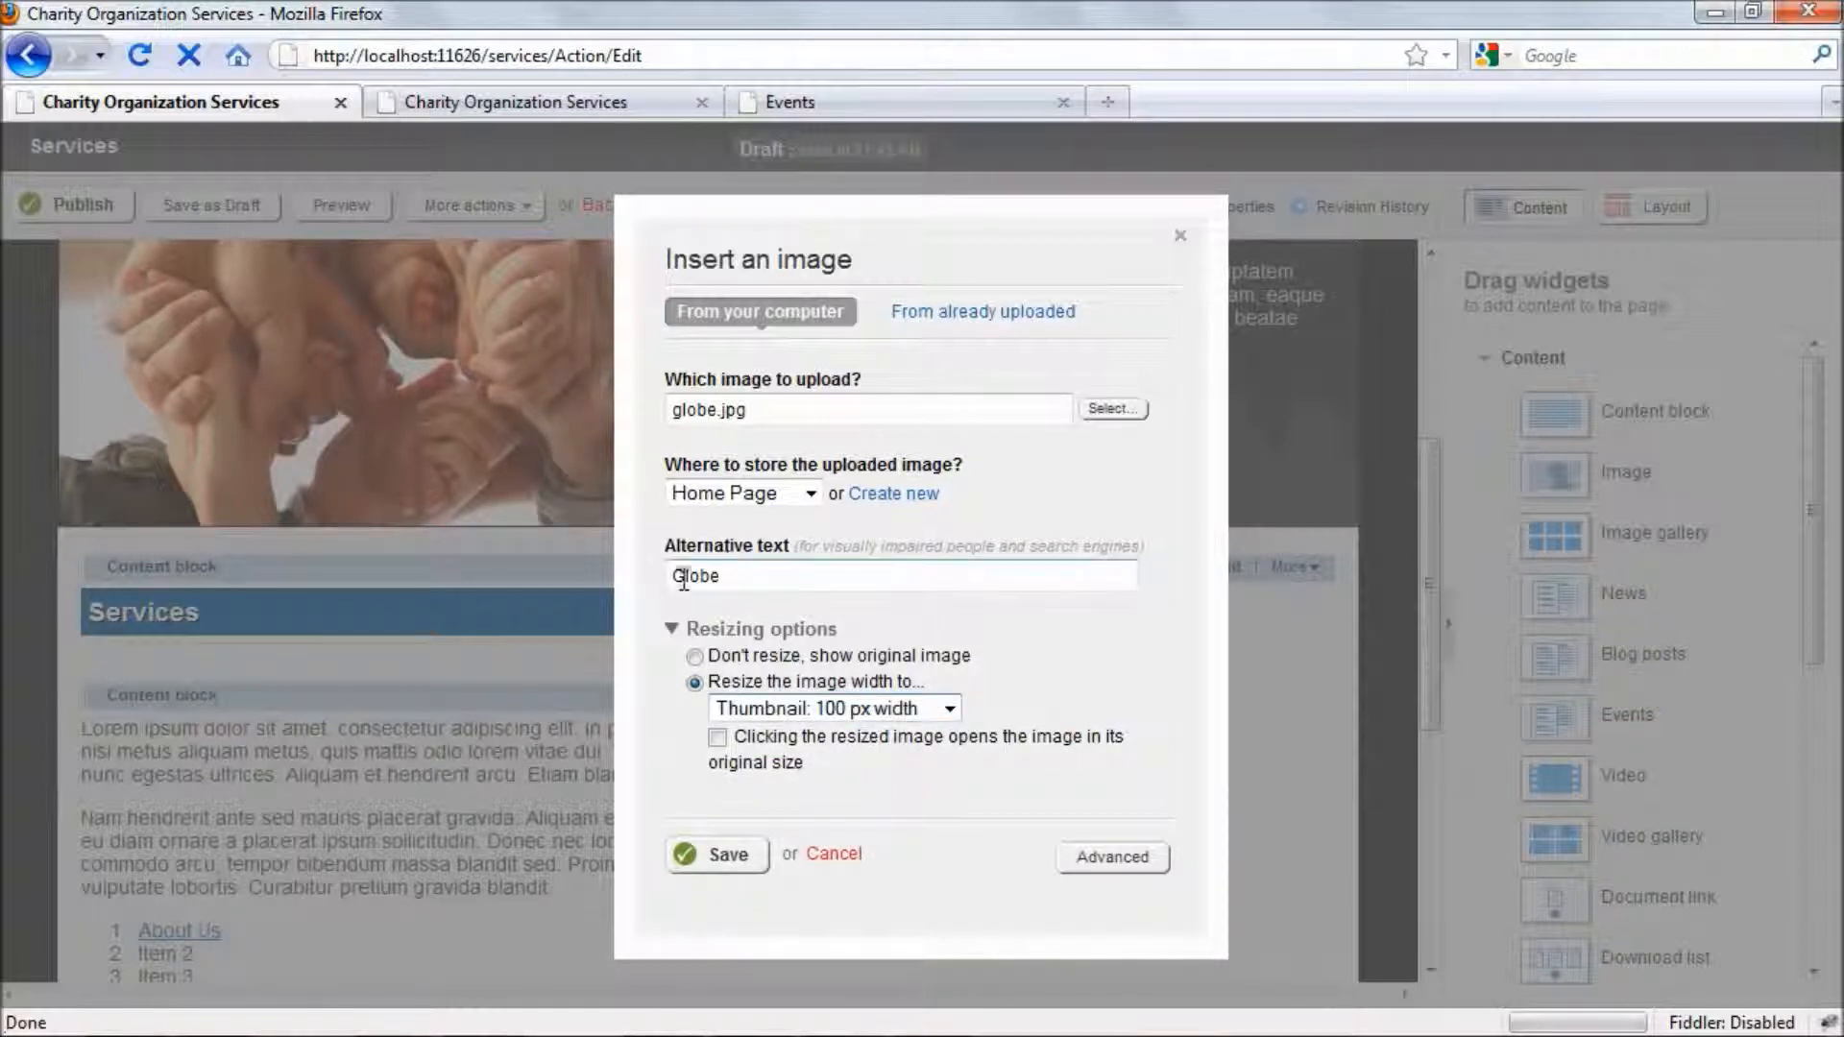
left_click(732, 861)
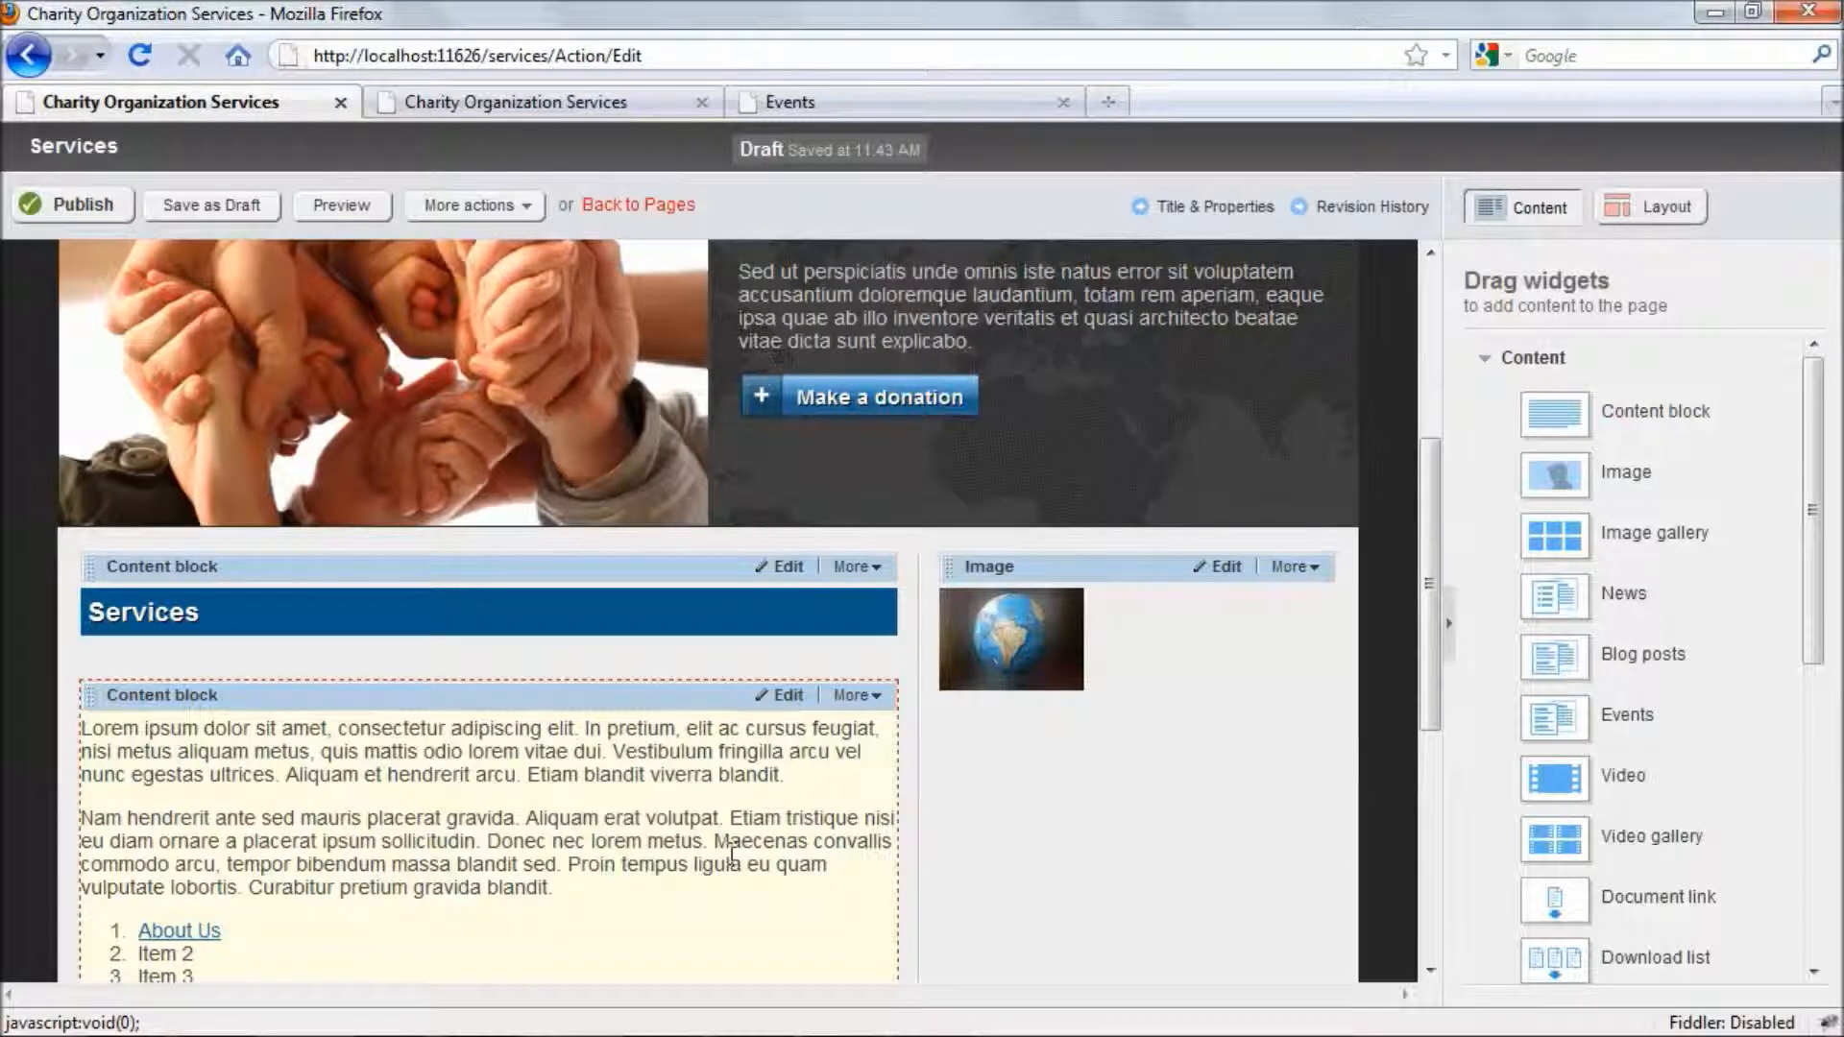
- Move the Image widget between the Services heading and the body text block, and delete it
scroll(1139, 682, "down", 4)
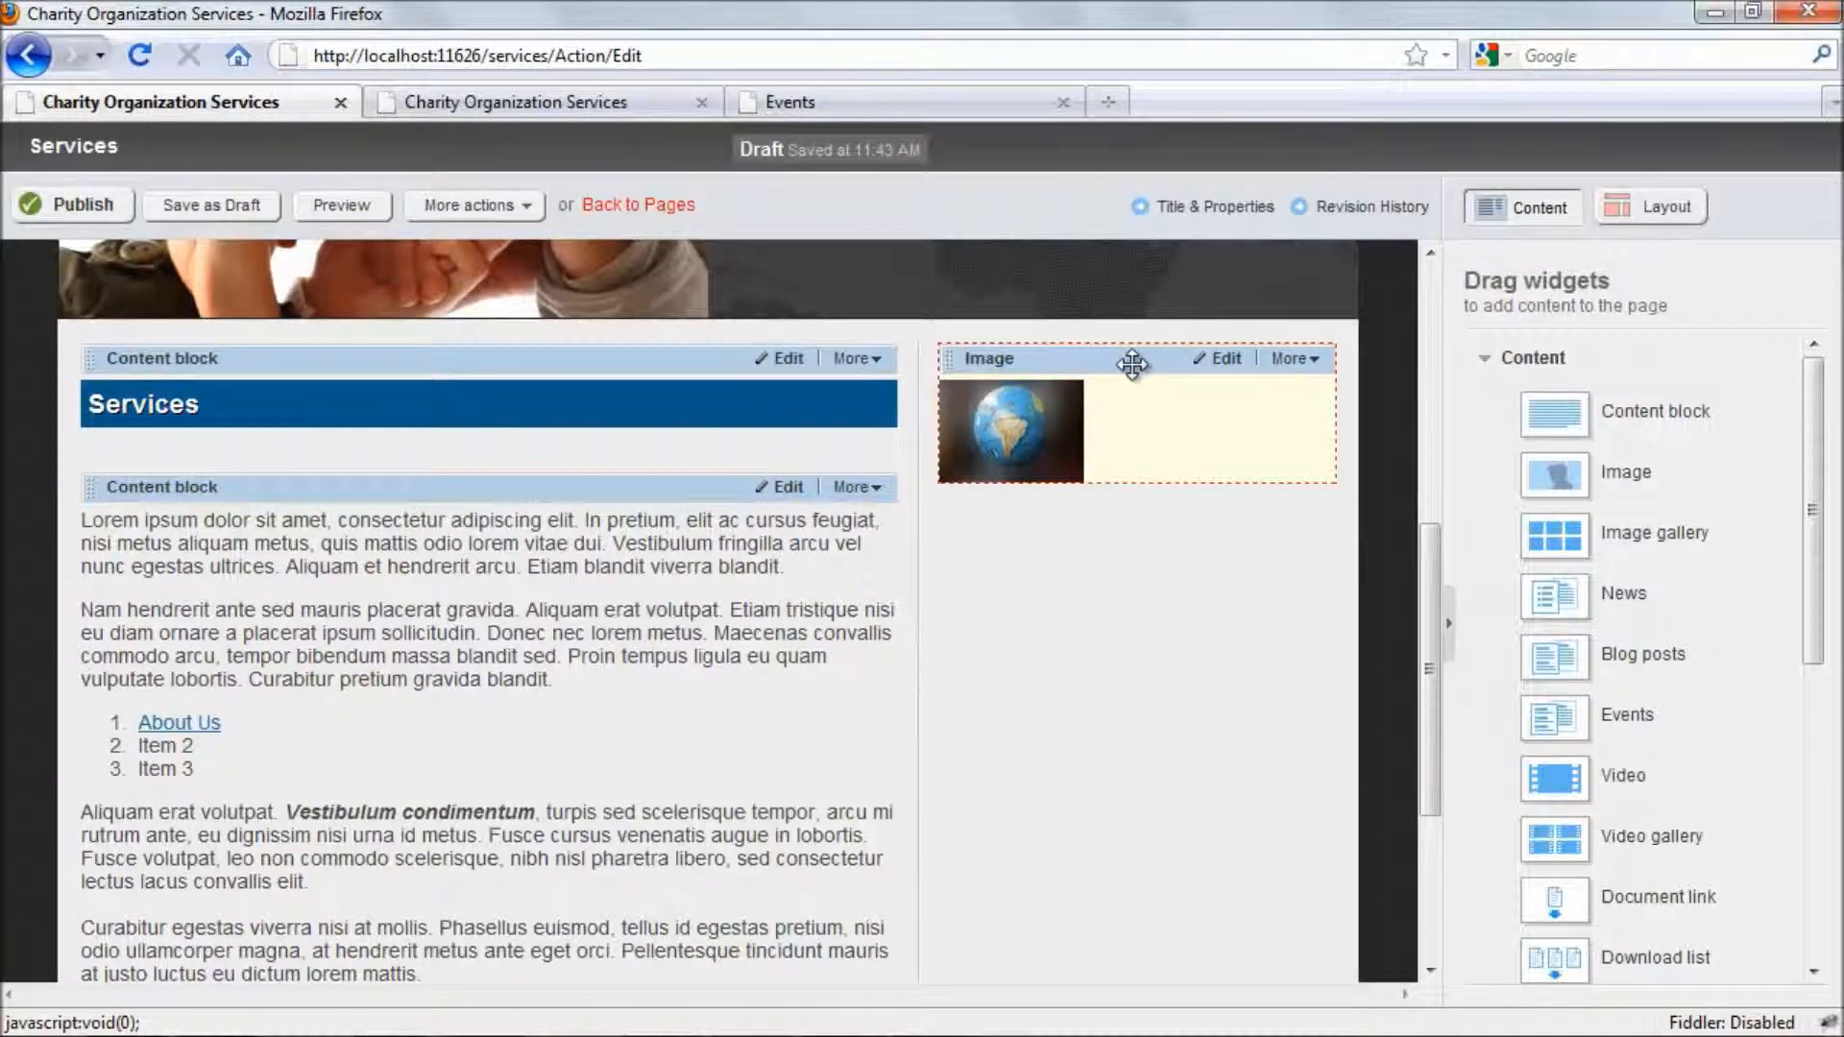
left_click_drag(1129, 360, 393, 487)
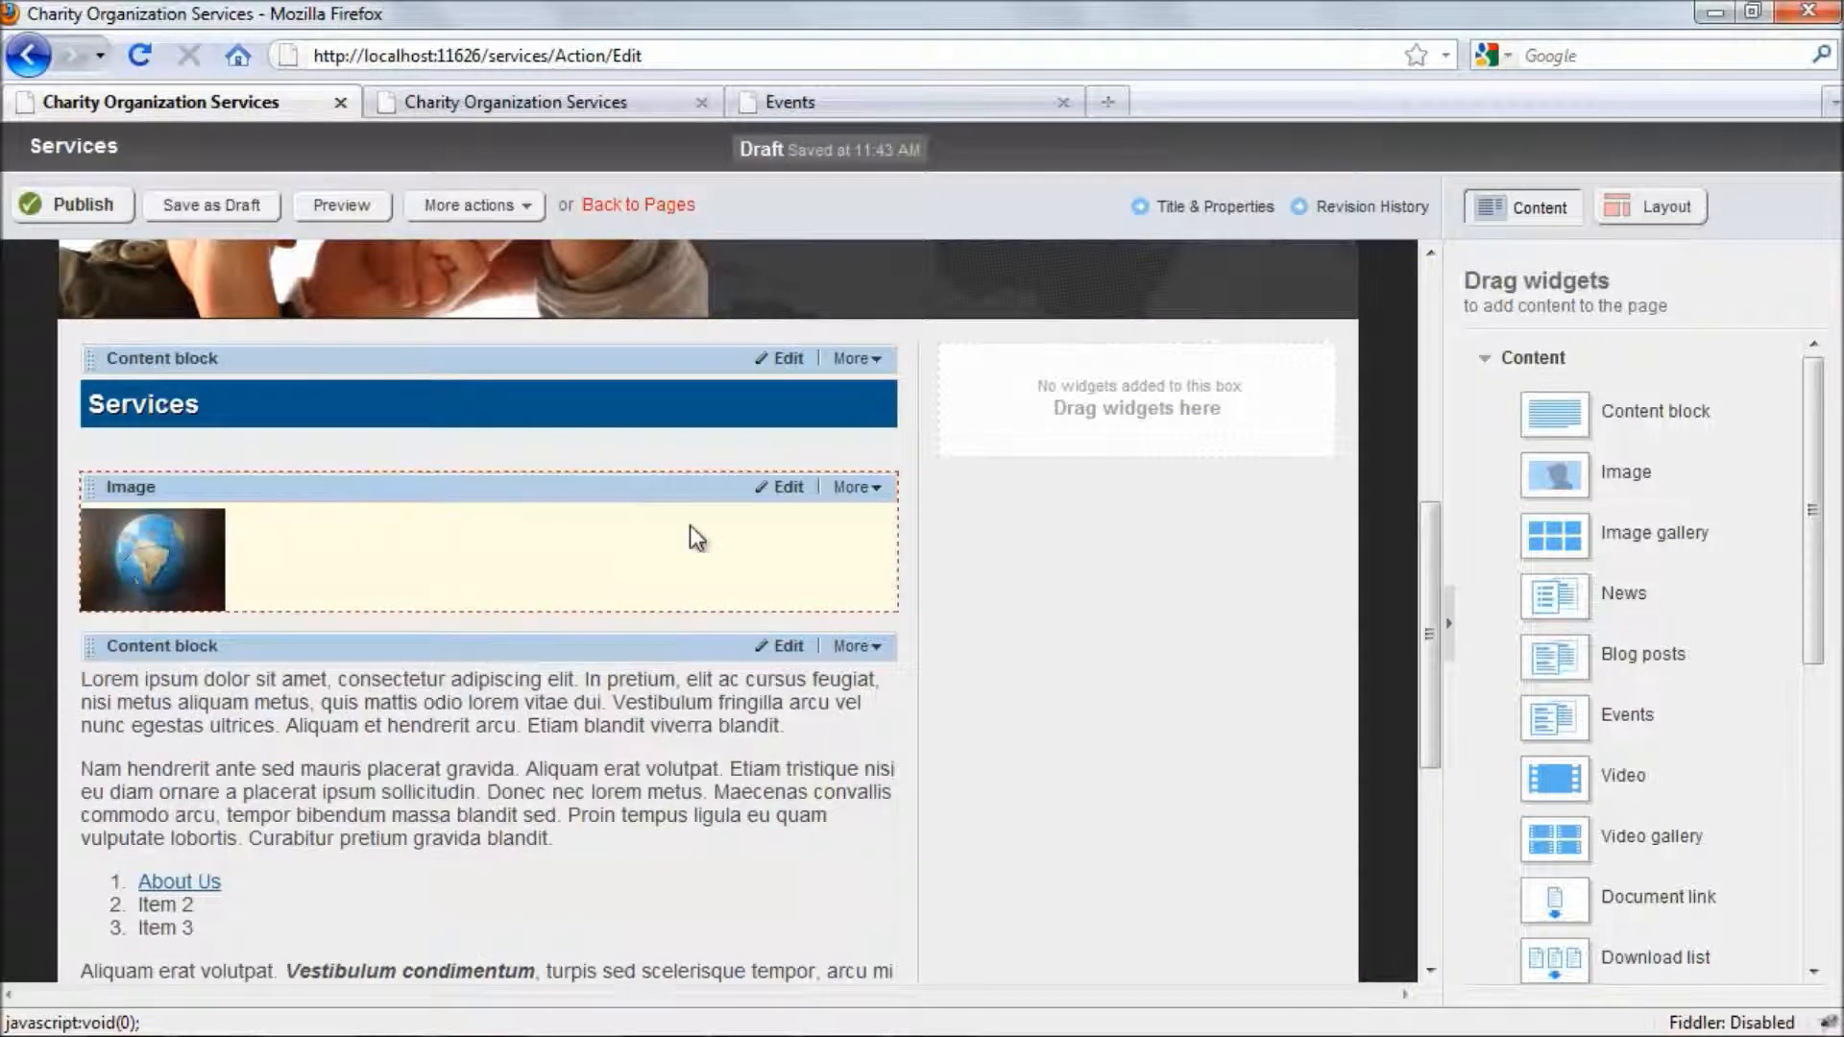
left_click(867, 491)
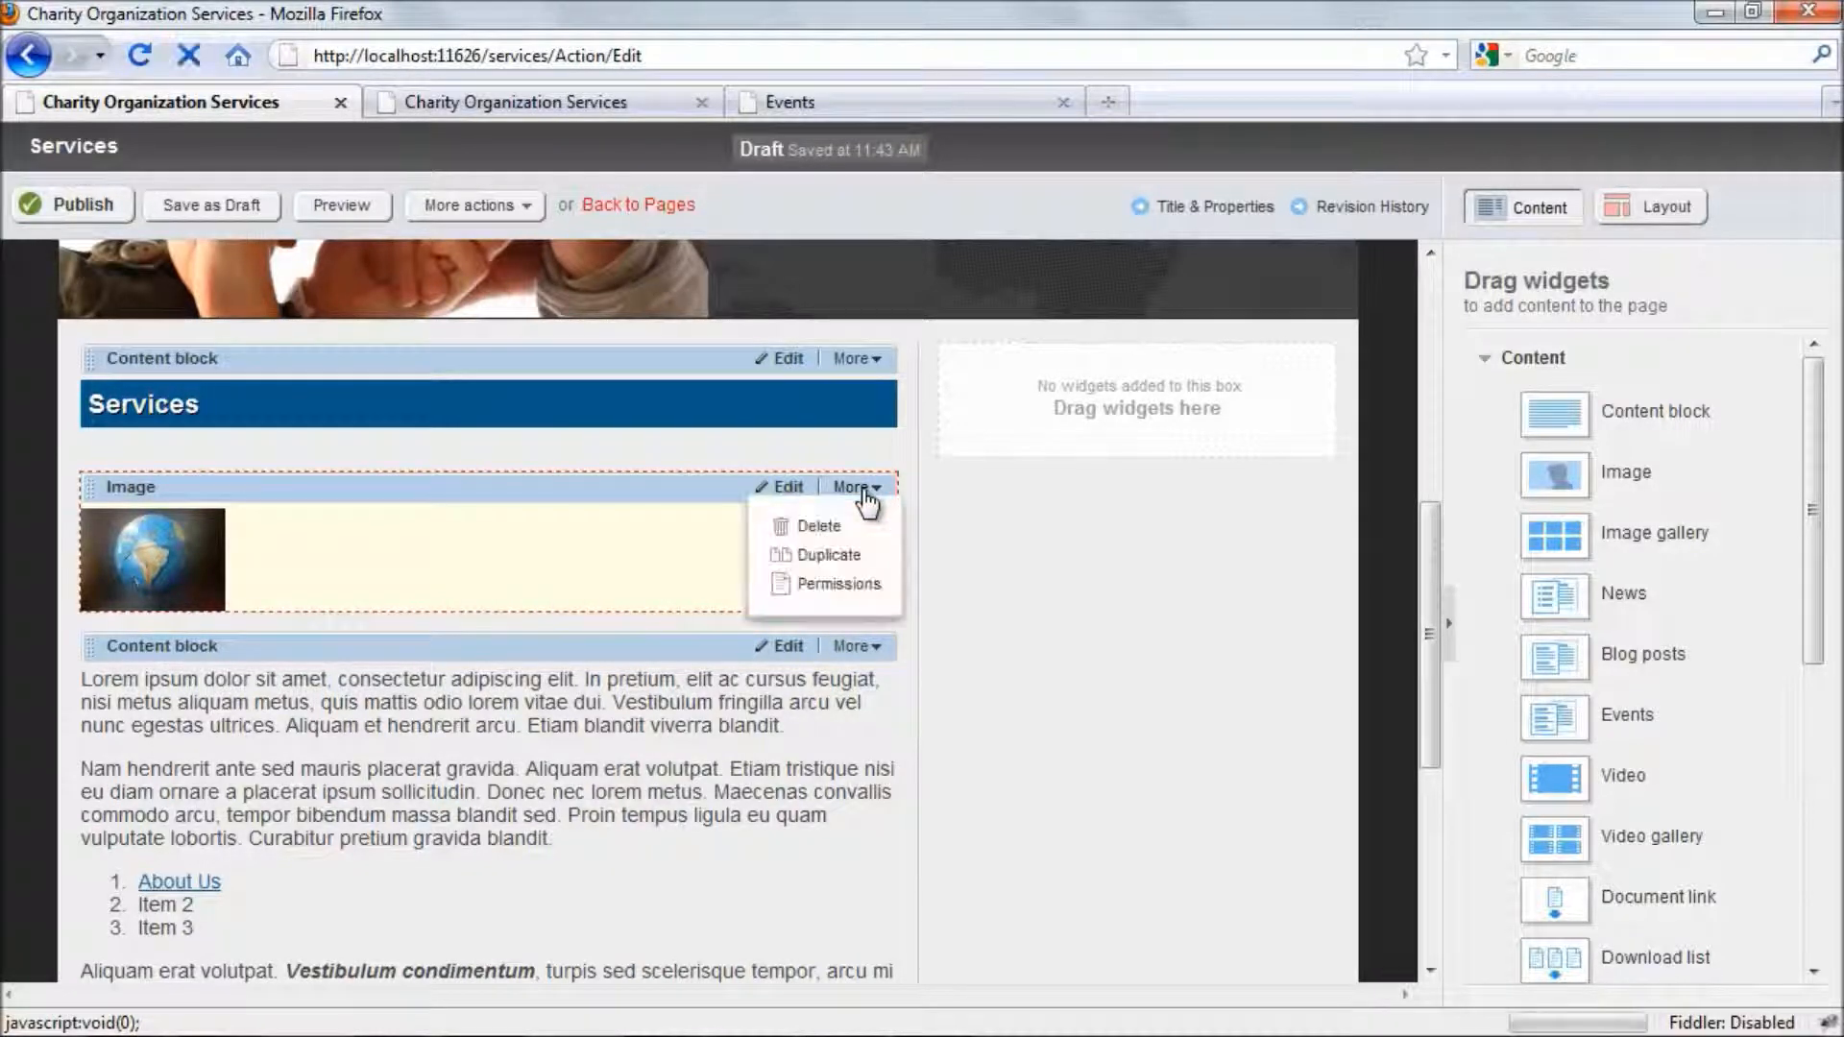
left_click(818, 528)
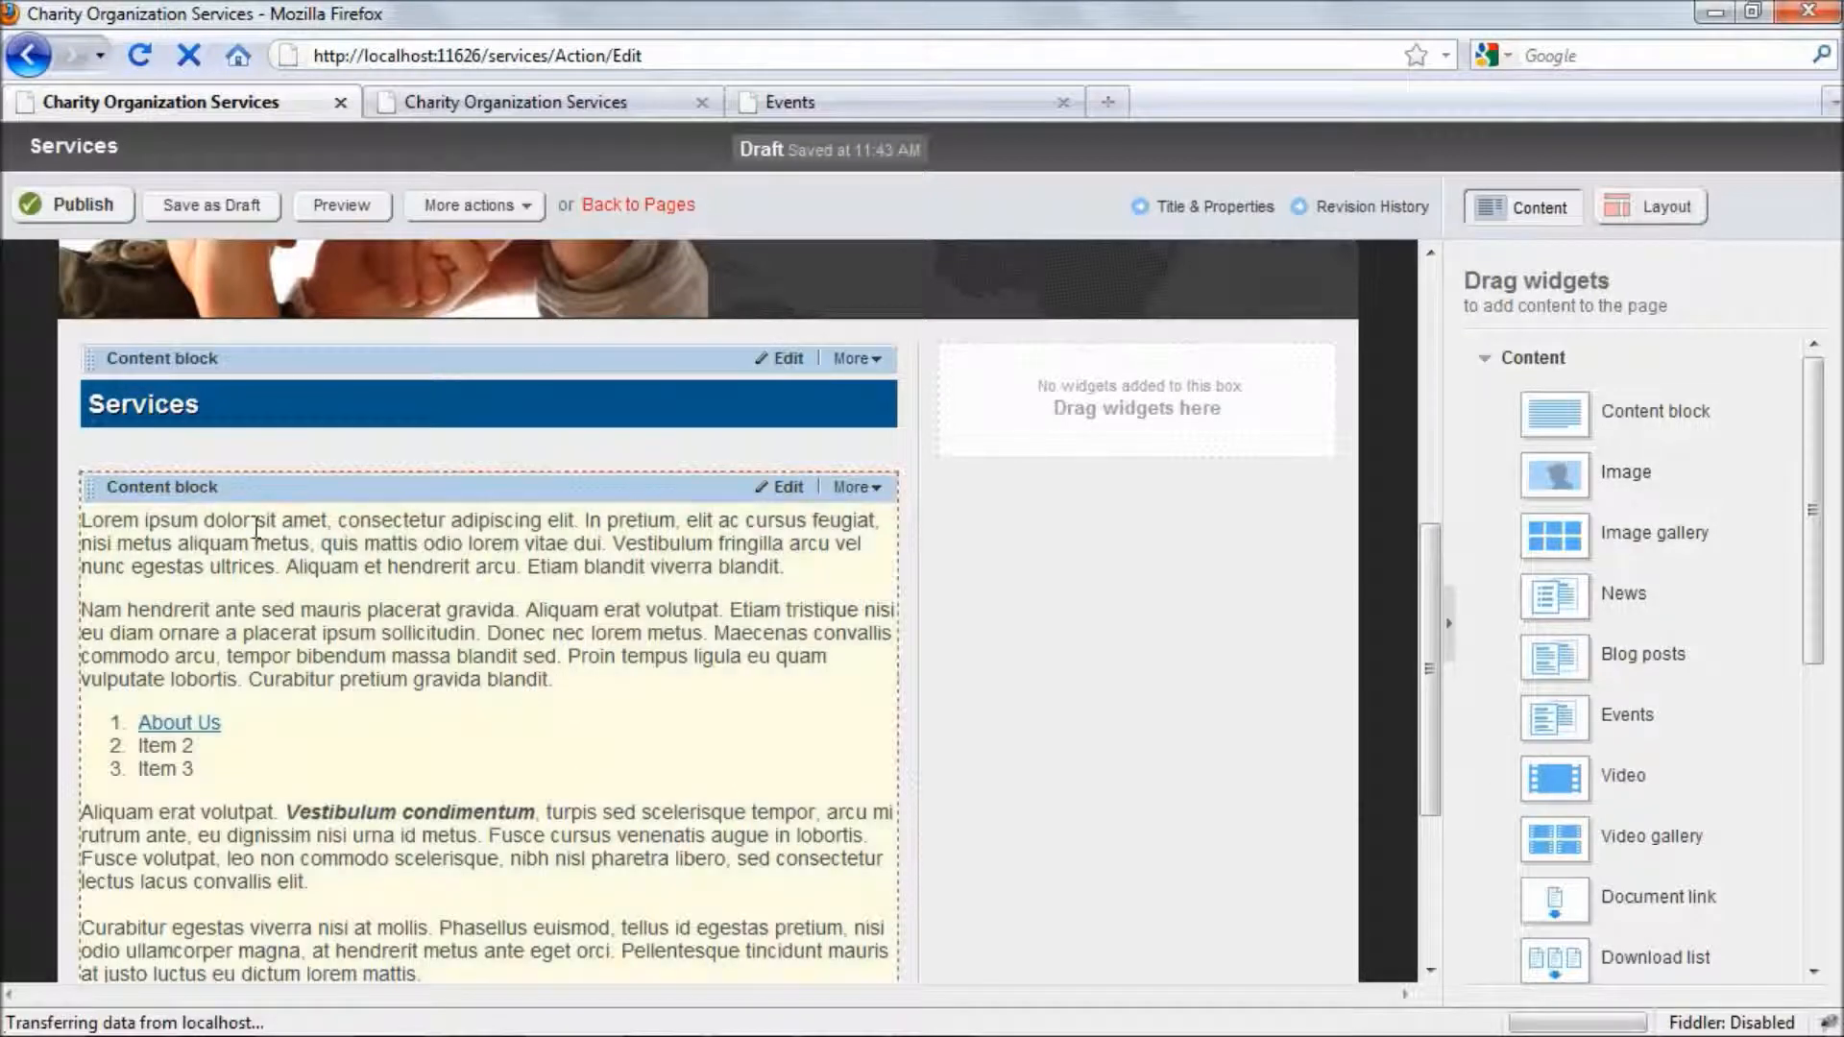
- Insert the already uploaded globe image at the start of the body text content block
left_click(782, 488)
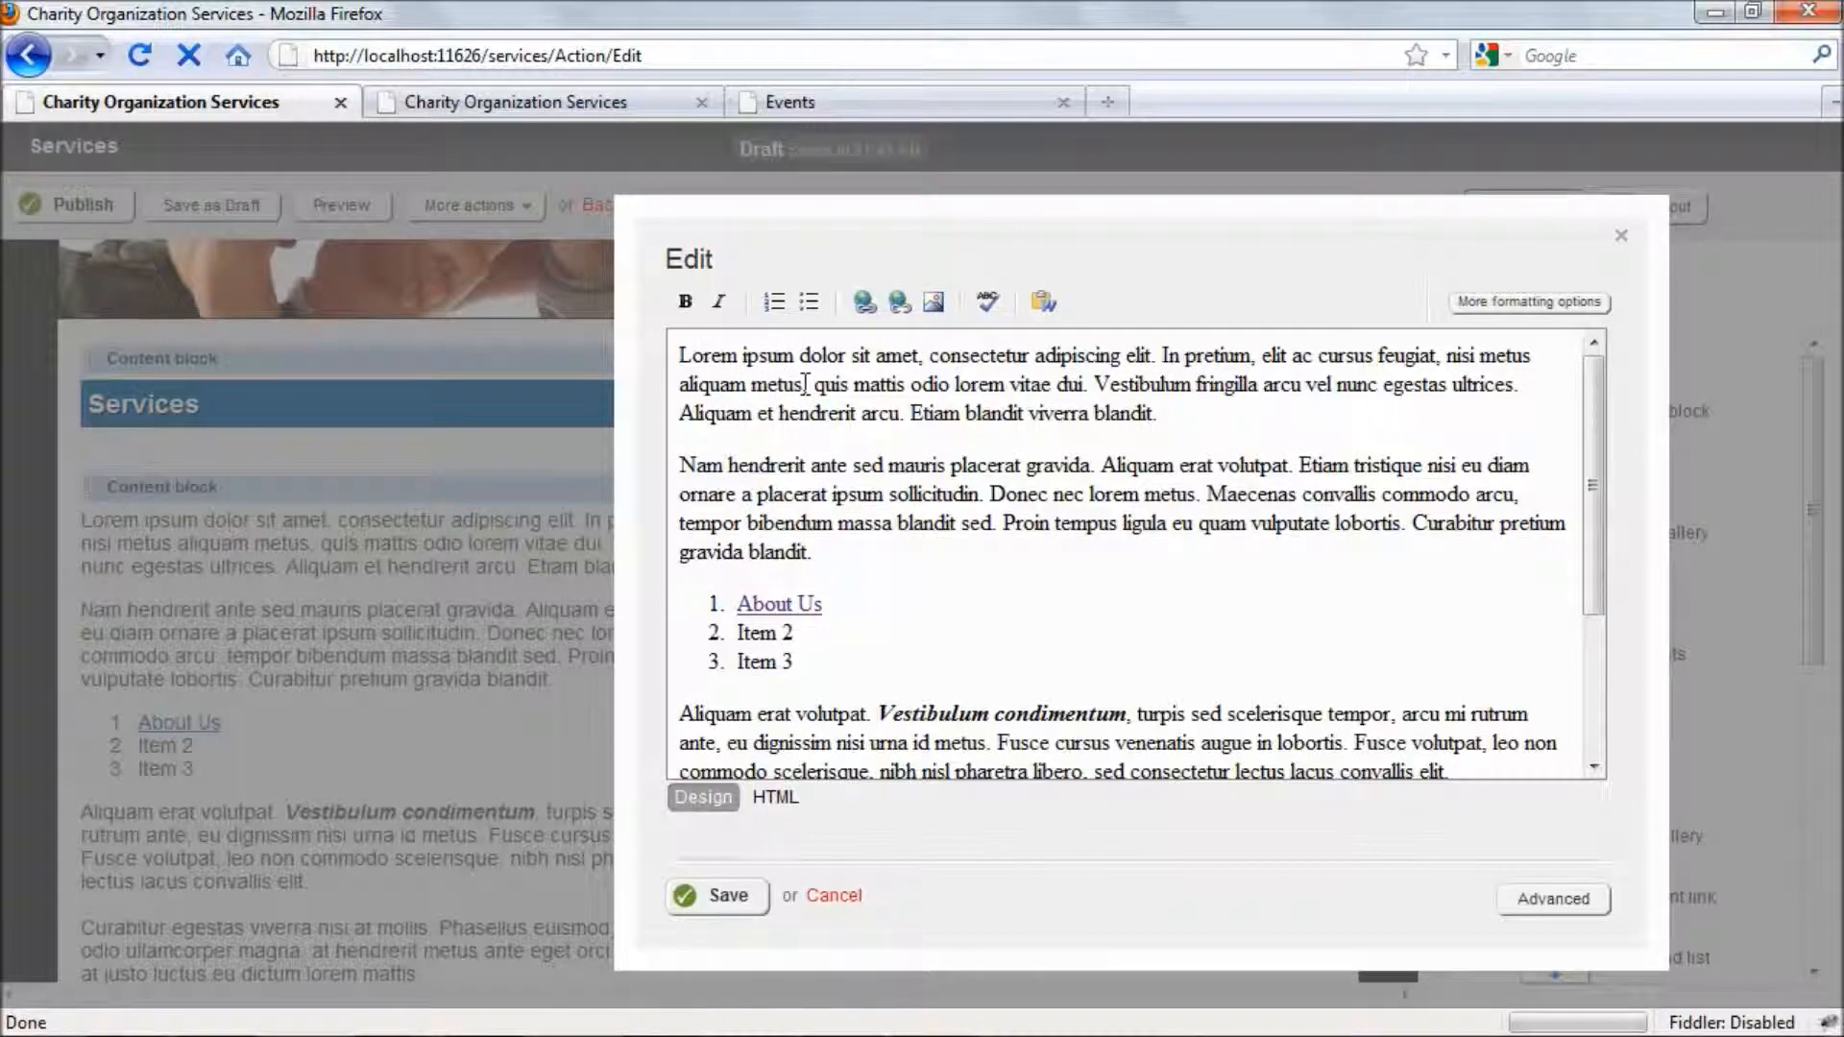
left_click(932, 302)
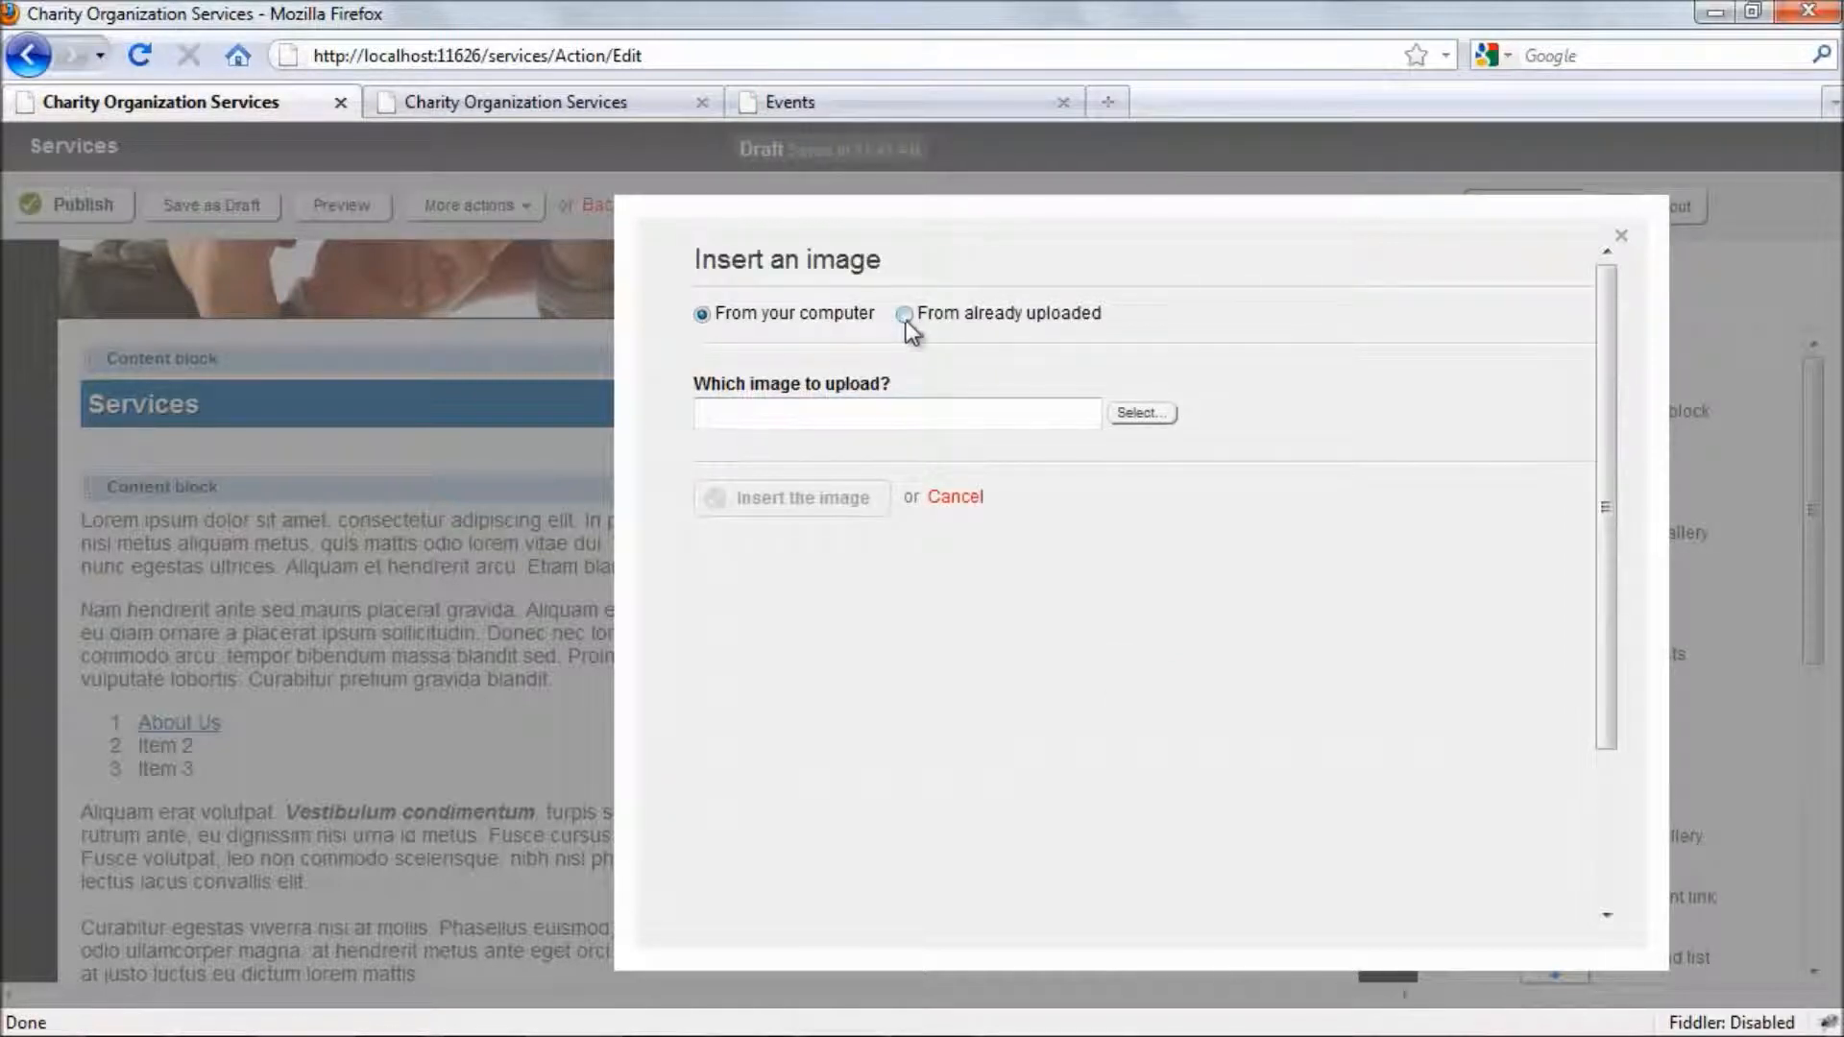
left_click(906, 316)
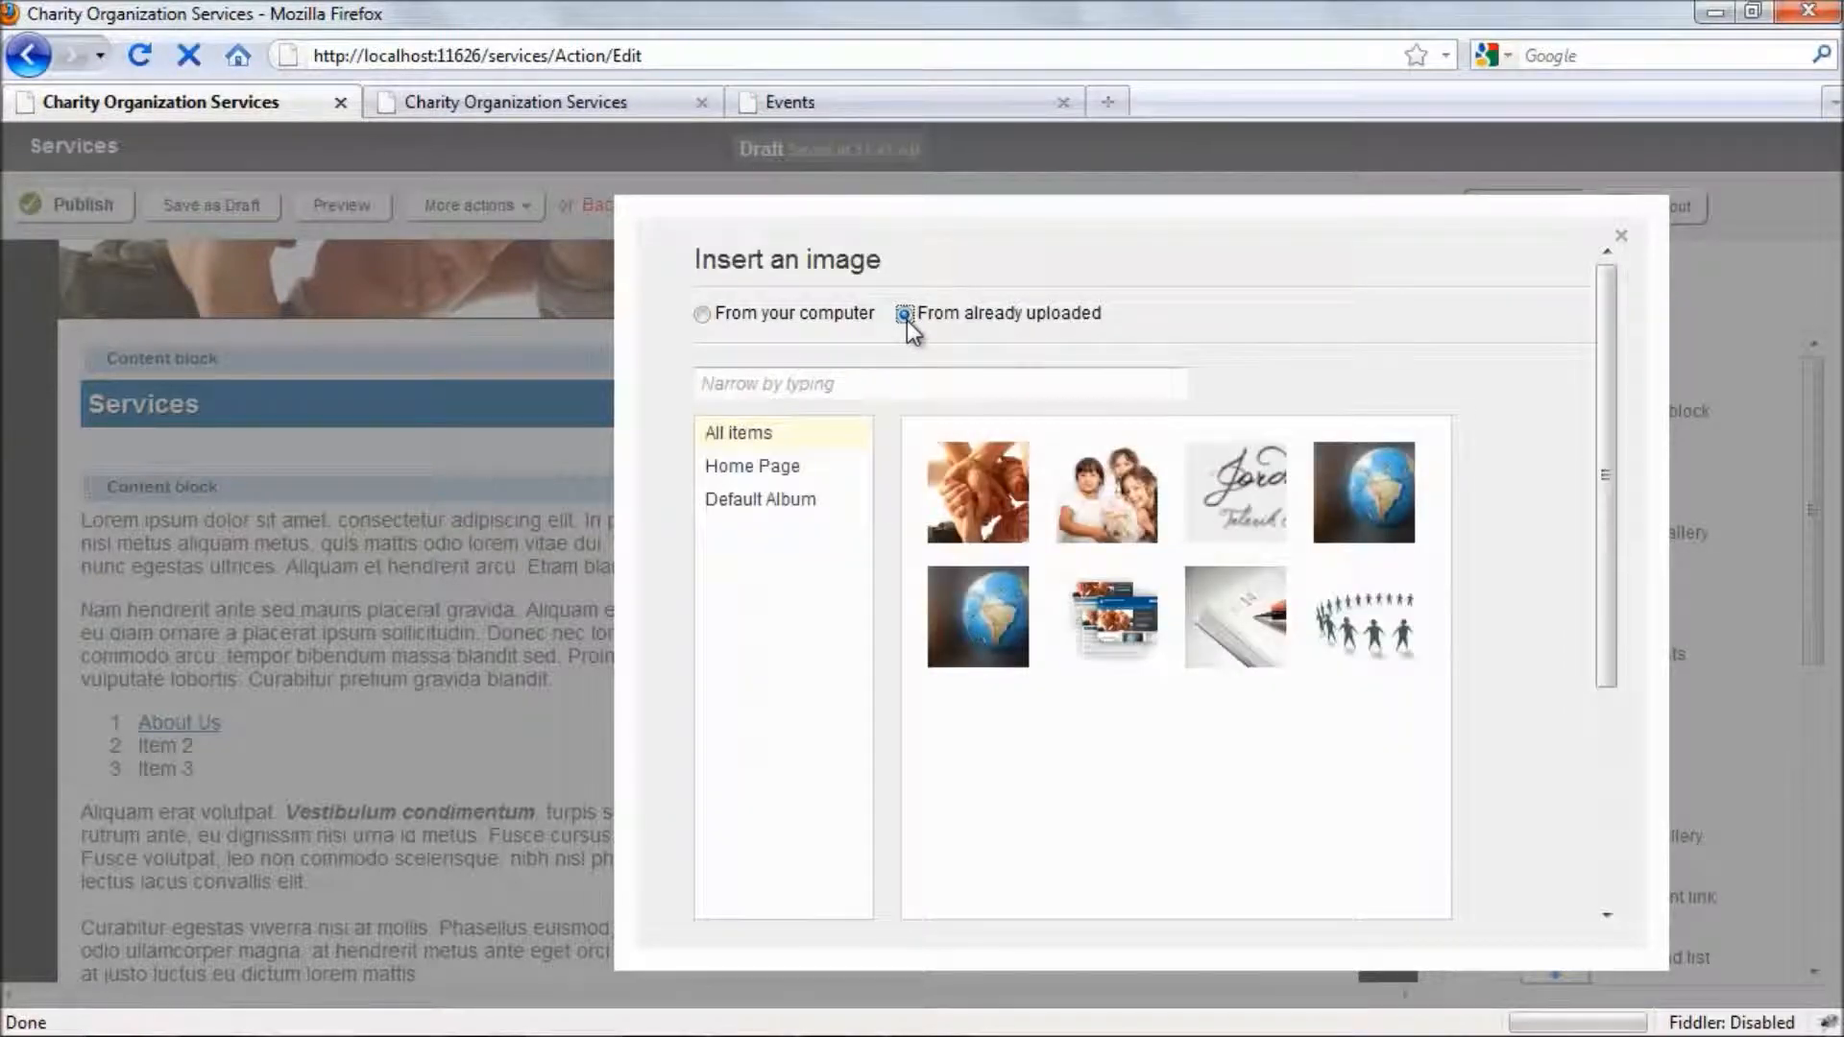
left_click(1399, 519)
left_click_drag(1604, 490, 1611, 696)
left_click(782, 708)
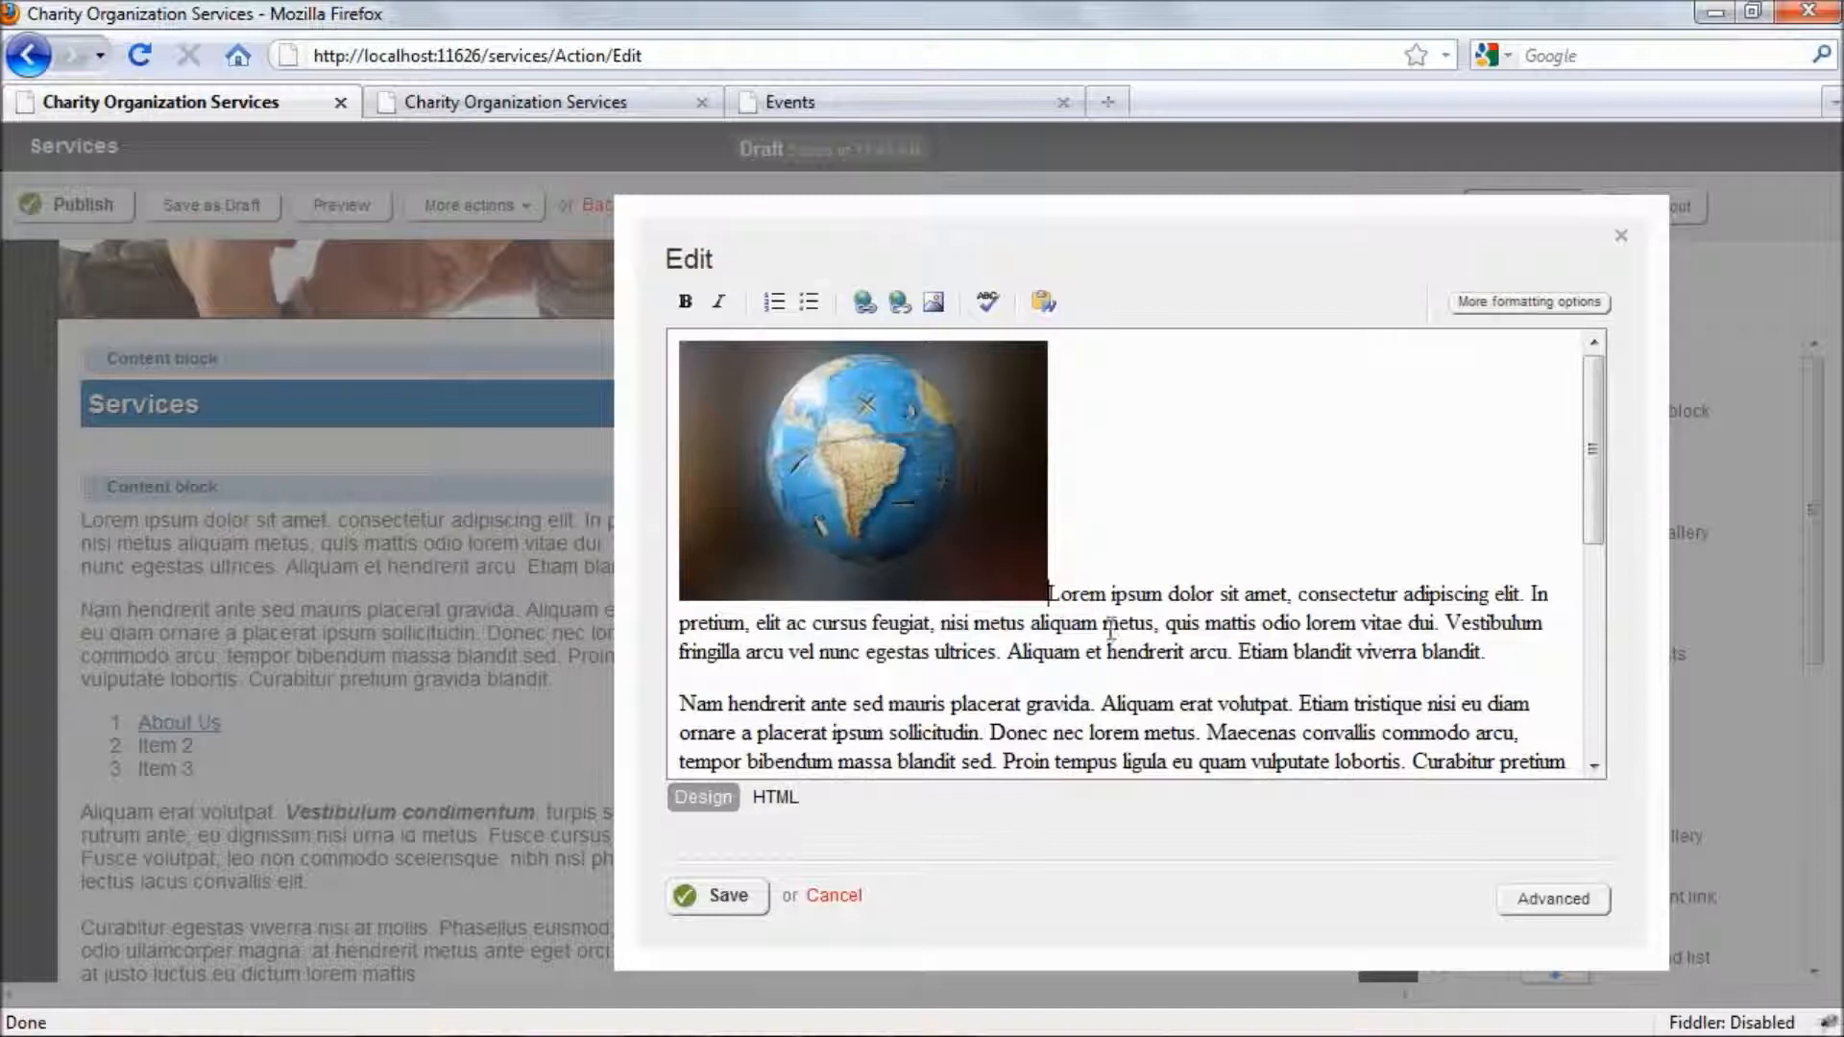
- Set the inserted globe image's alignment to right in its properties and save the content block
right_click(865, 442)
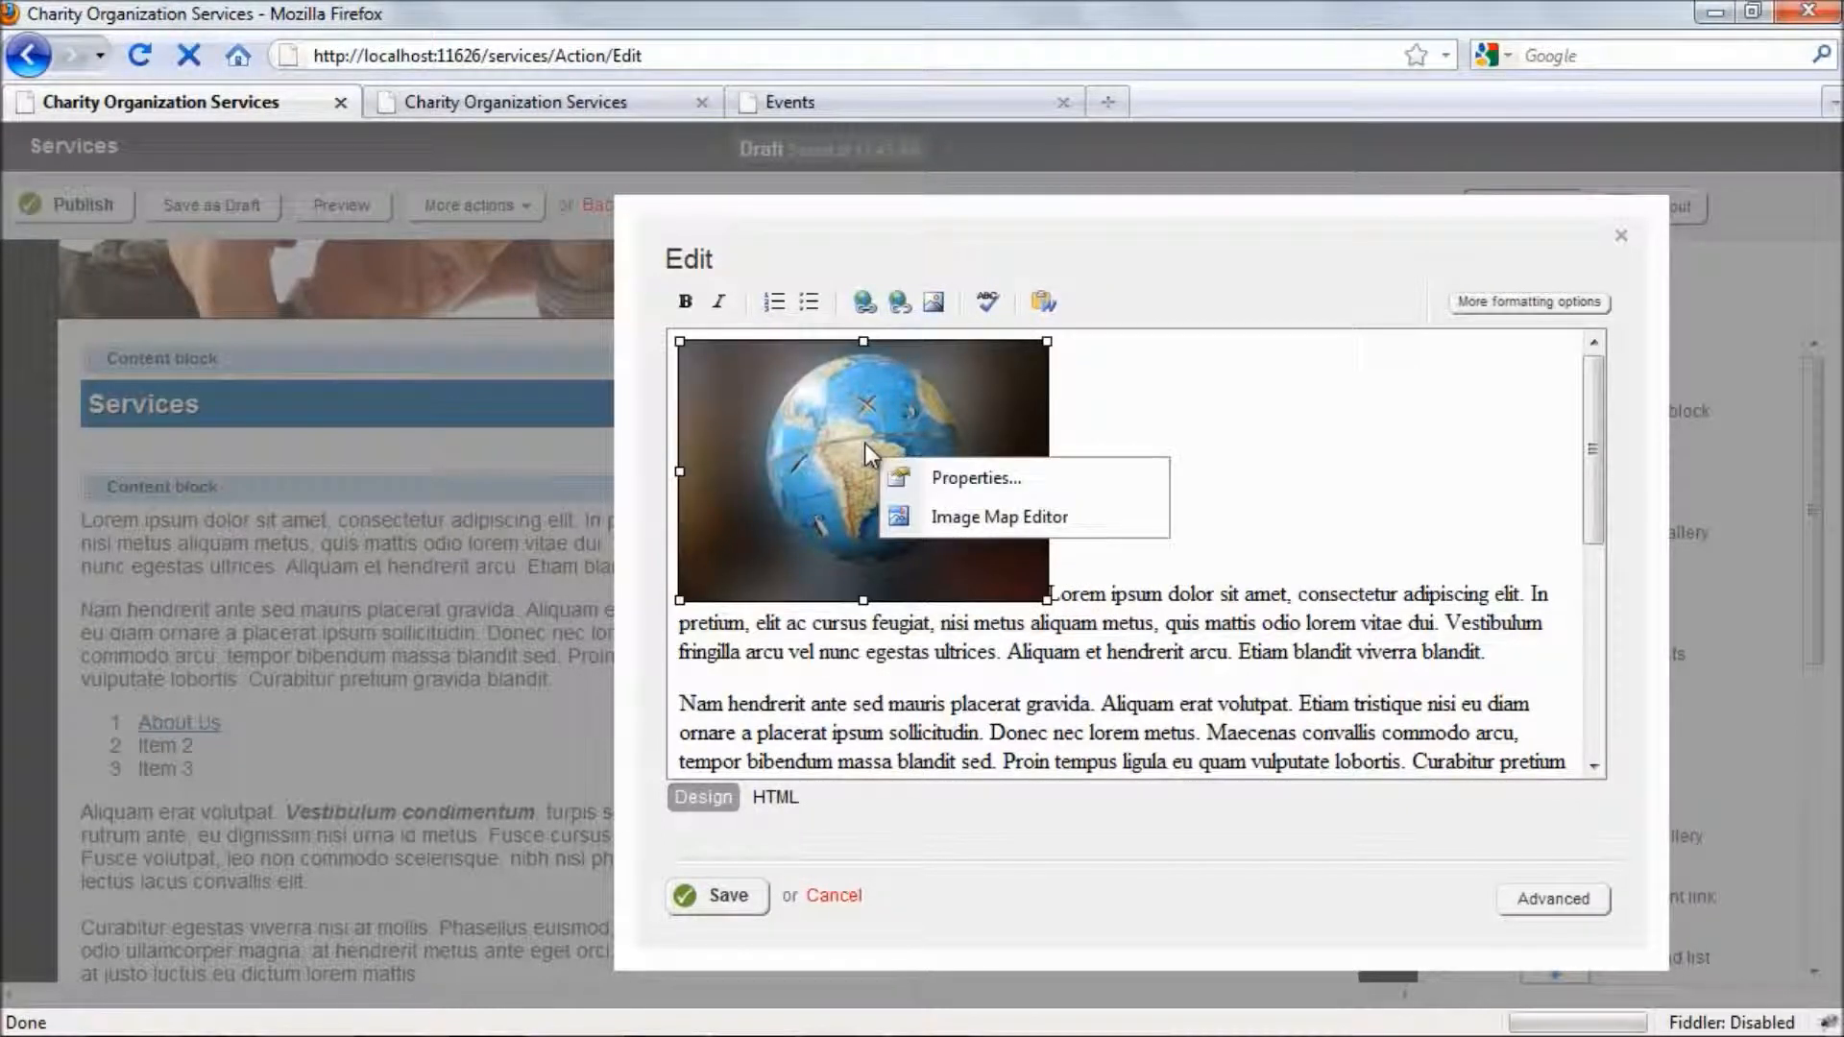
left_click(922, 478)
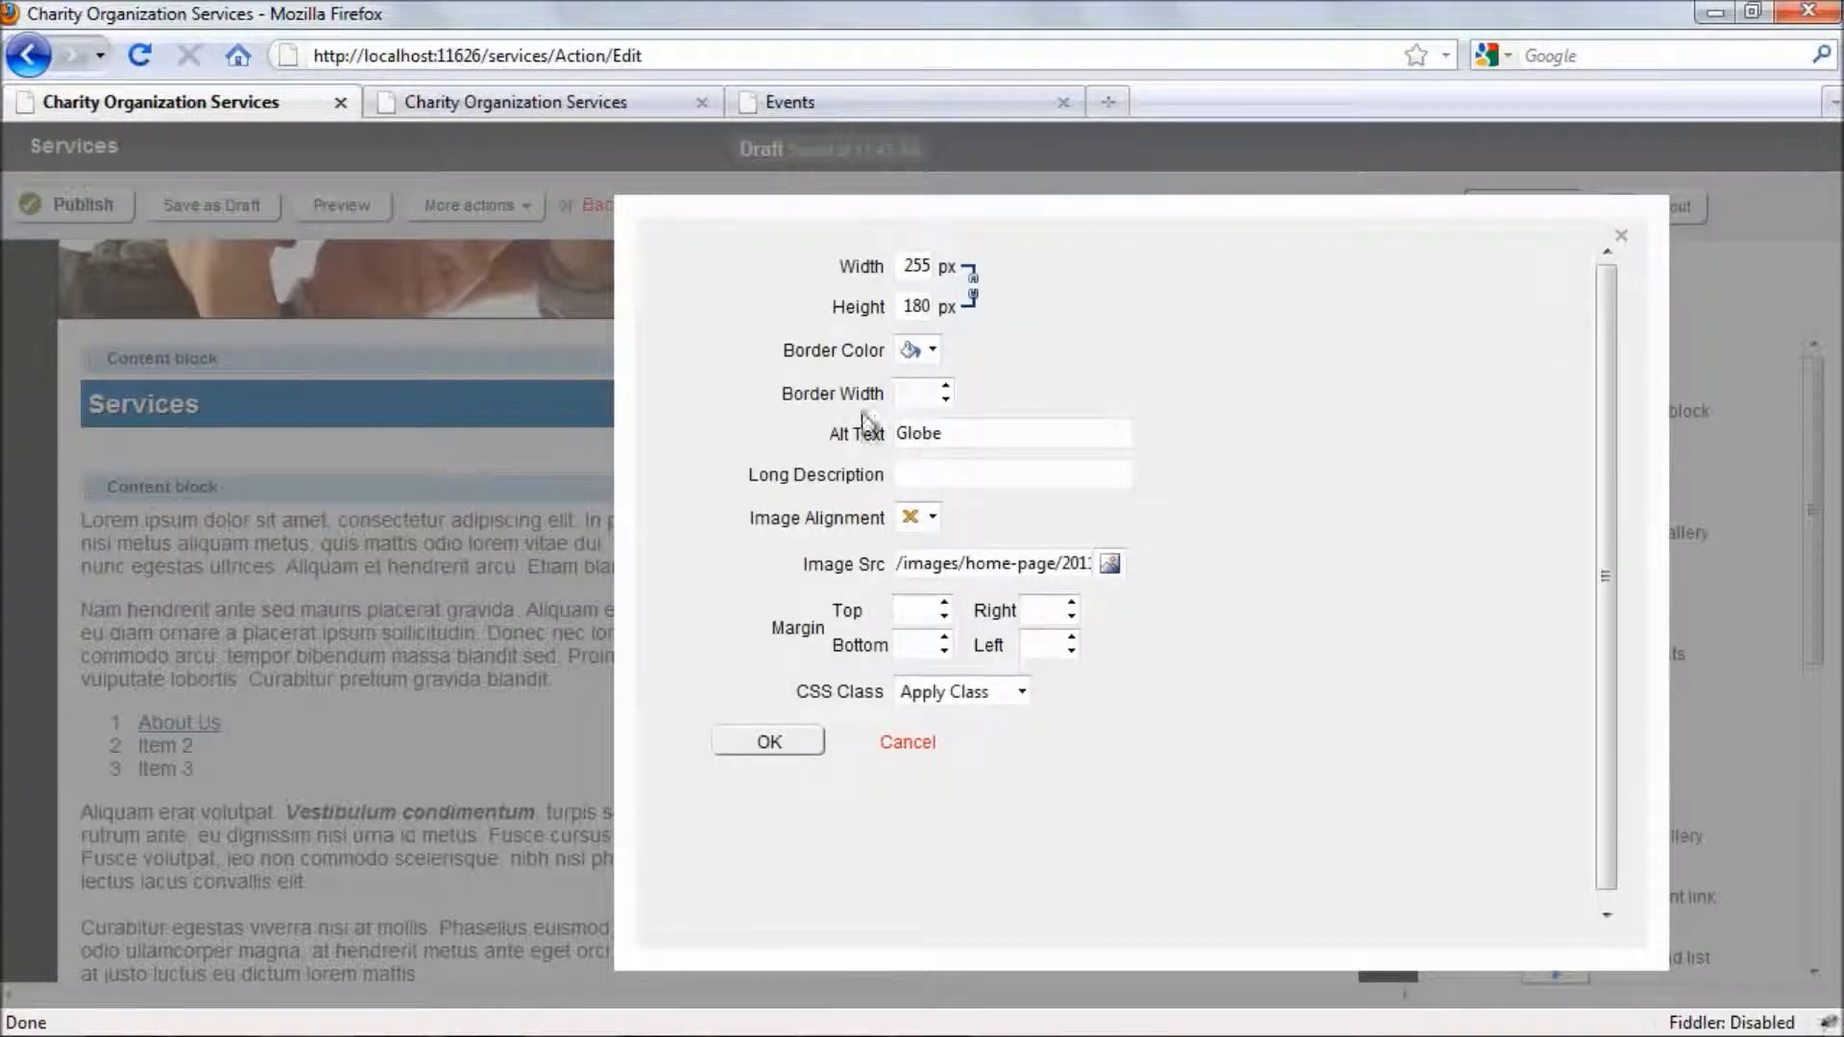
left_click(932, 517)
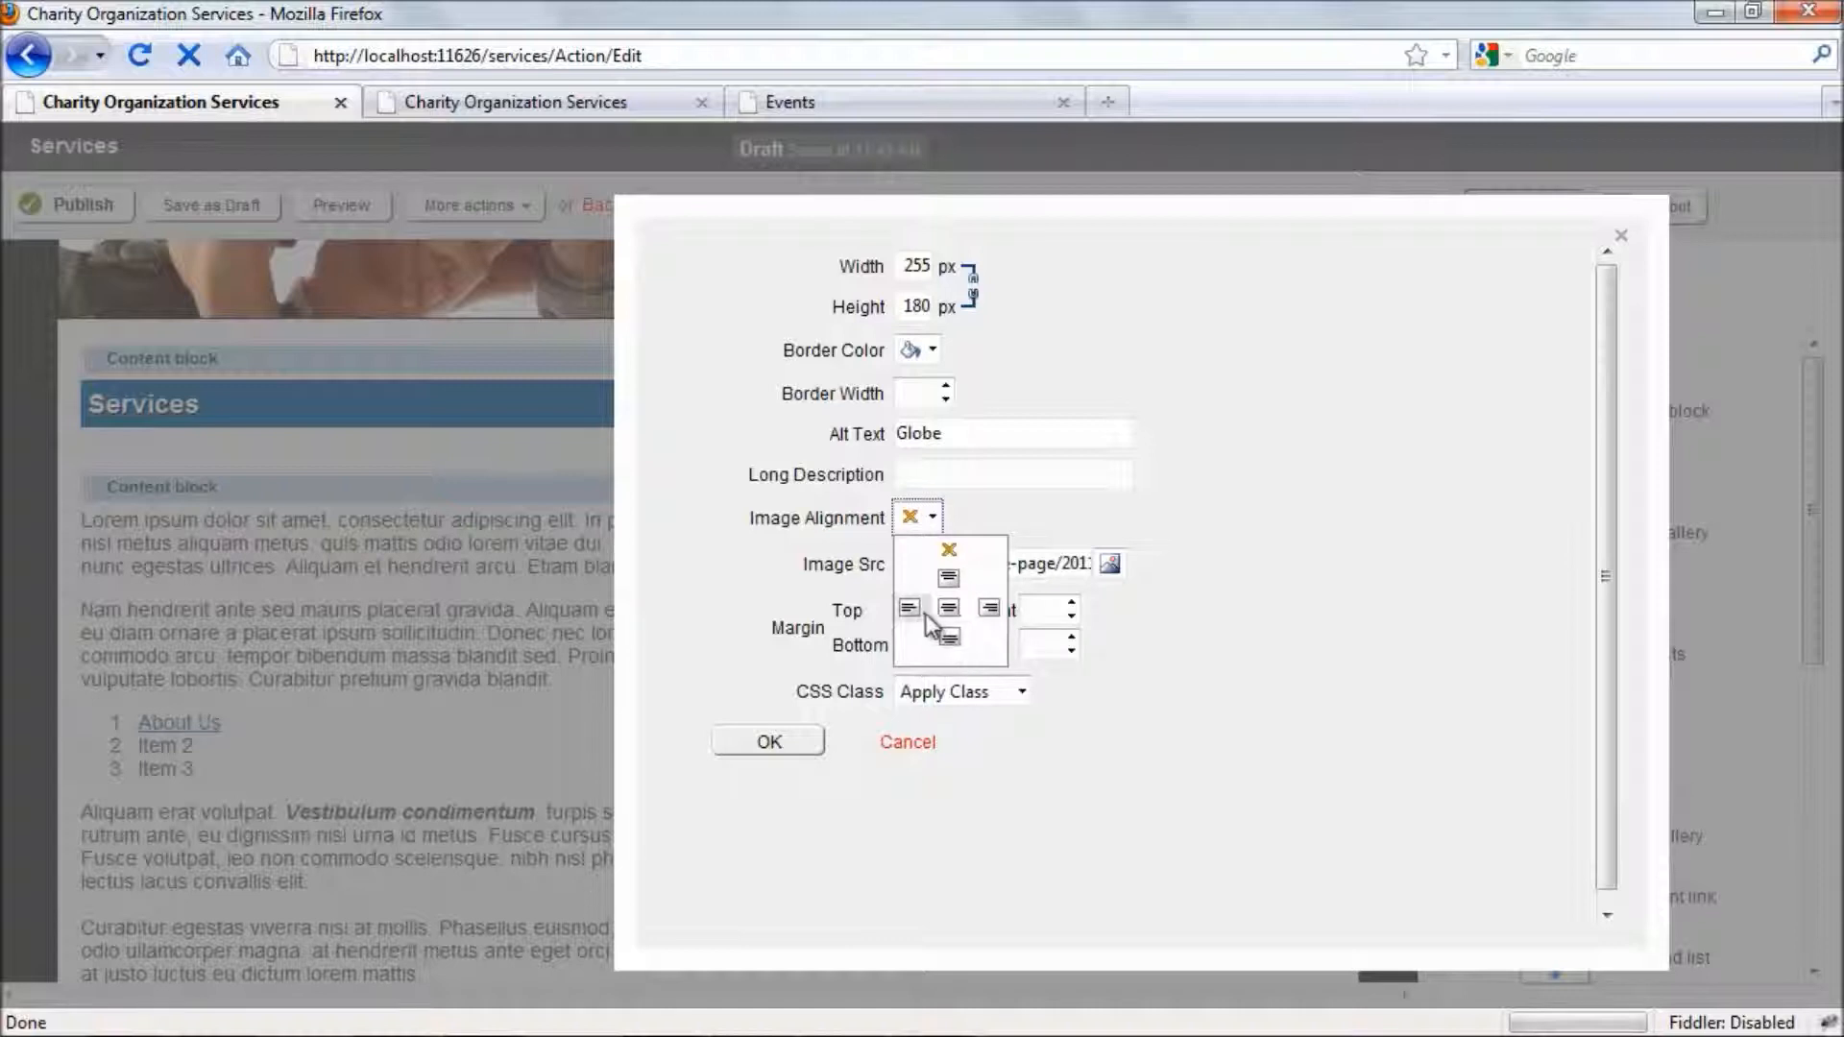
left_click(990, 607)
left_click(773, 744)
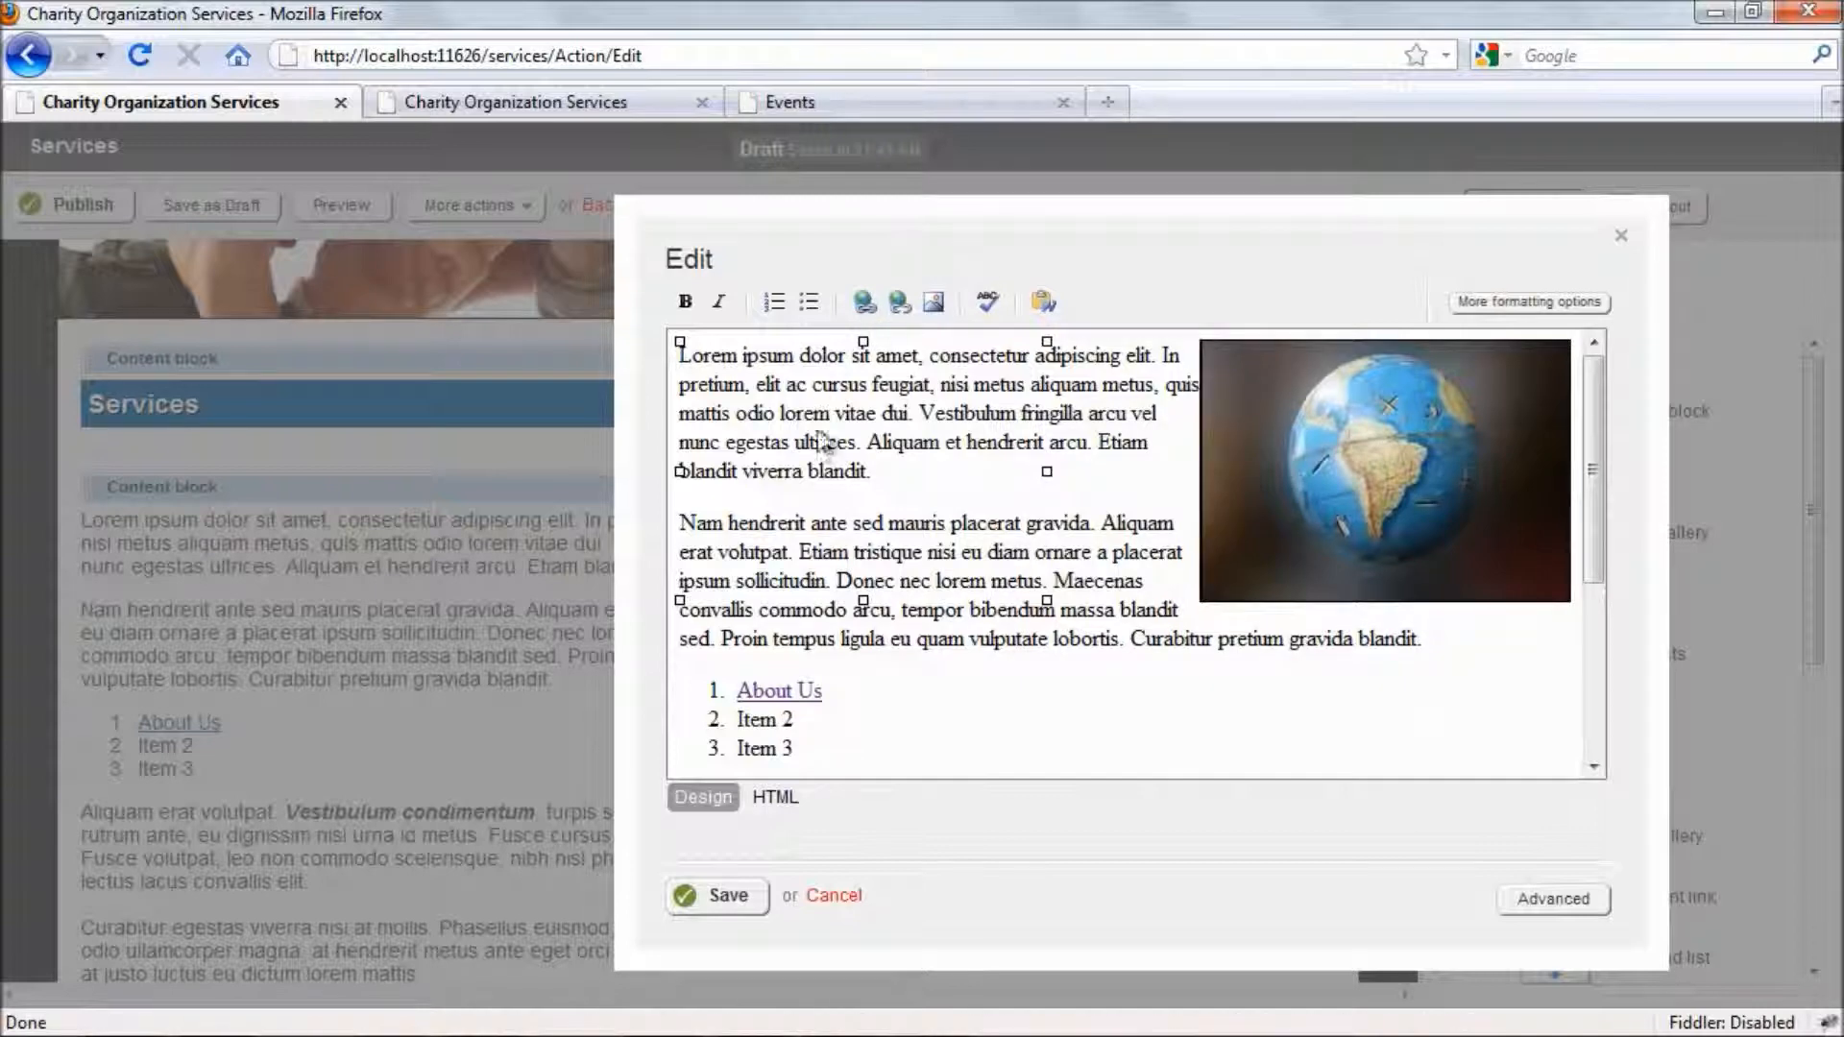
left_click(719, 898)
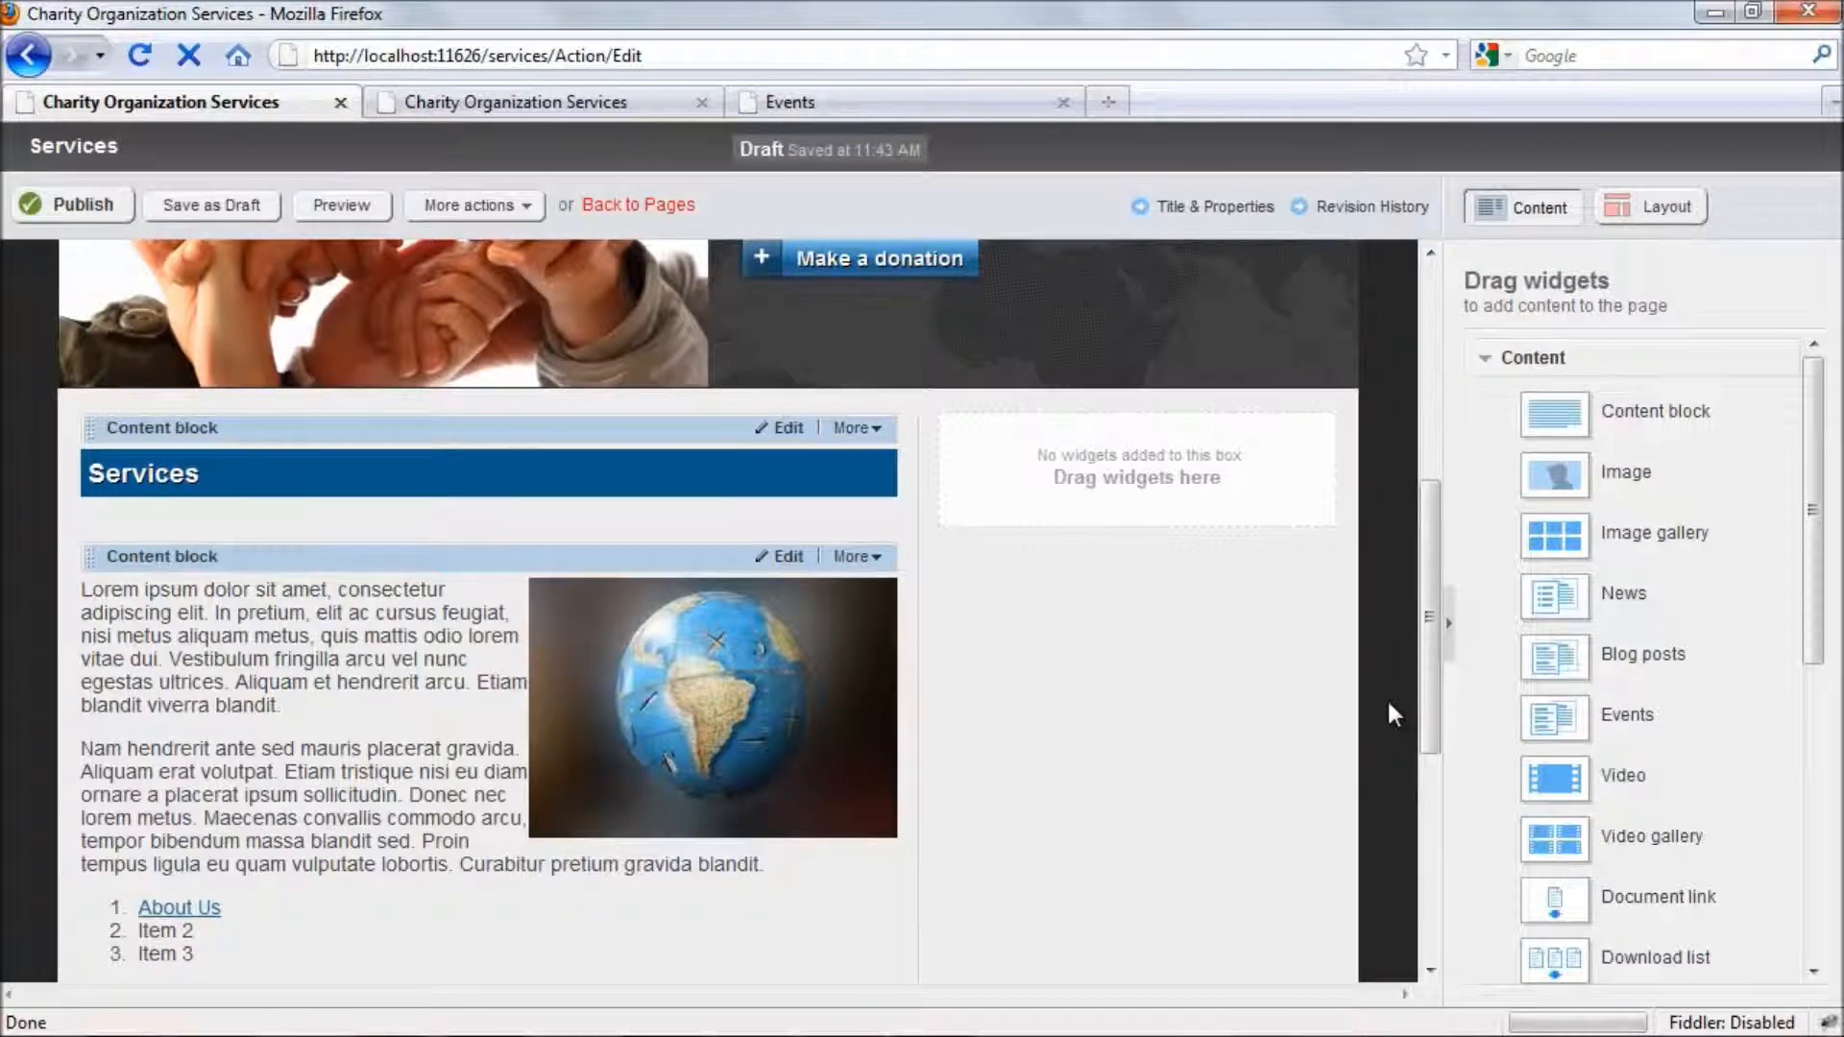
- Add a Navigation widget to the empty side column and set its navigation type to Vertical
left_click_drag(1818, 470, 1835, 699)
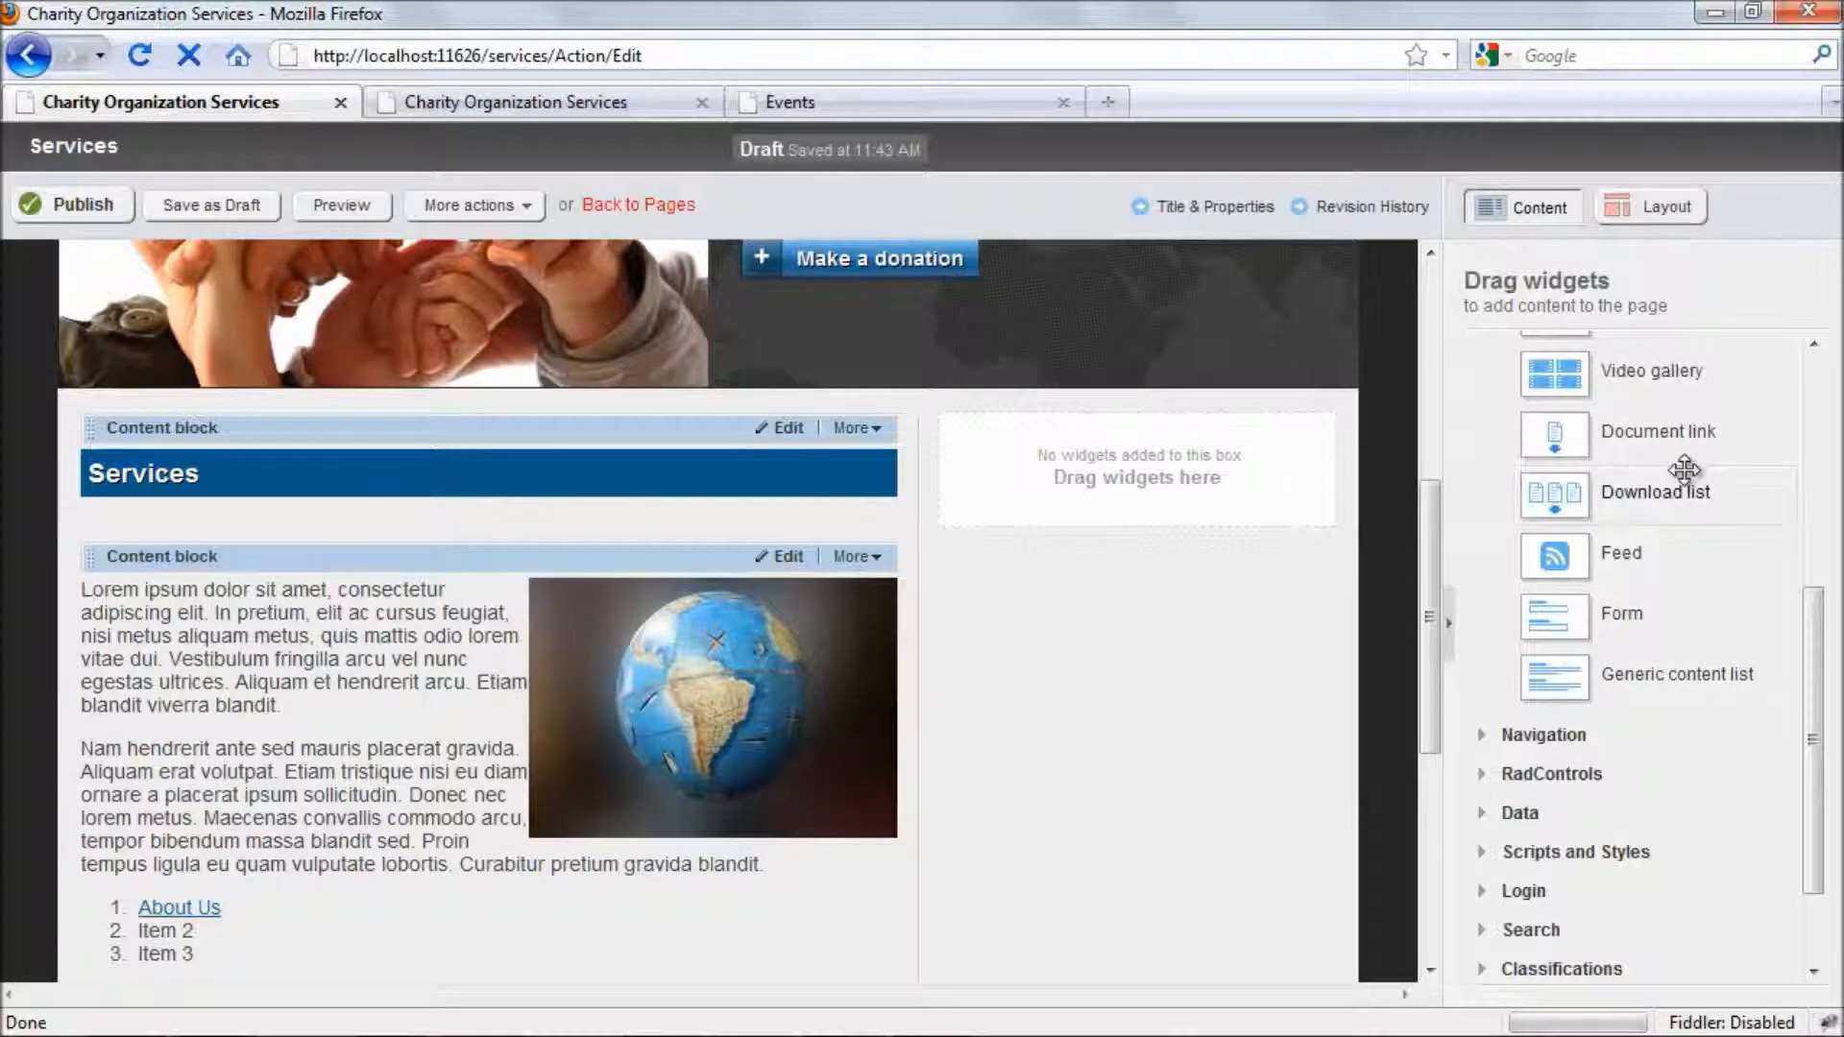
left_click(1546, 736)
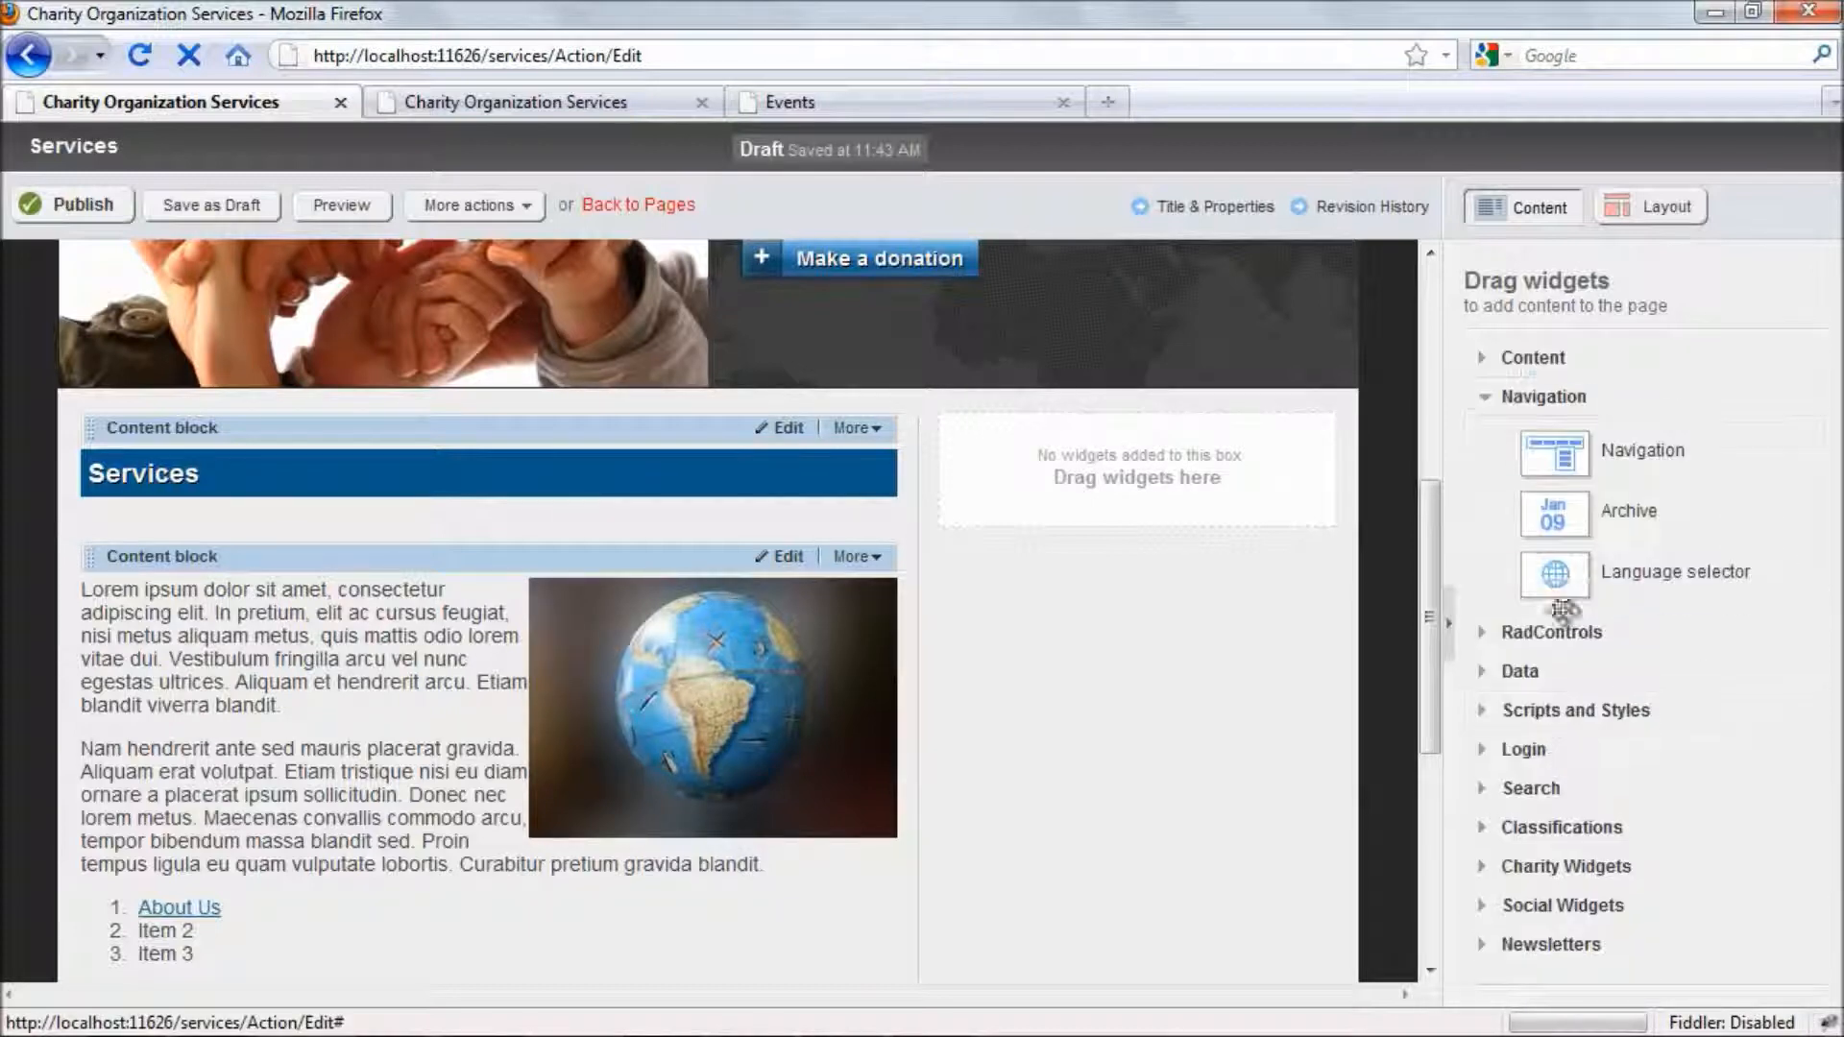
left_click_drag(1571, 450, 1100, 466)
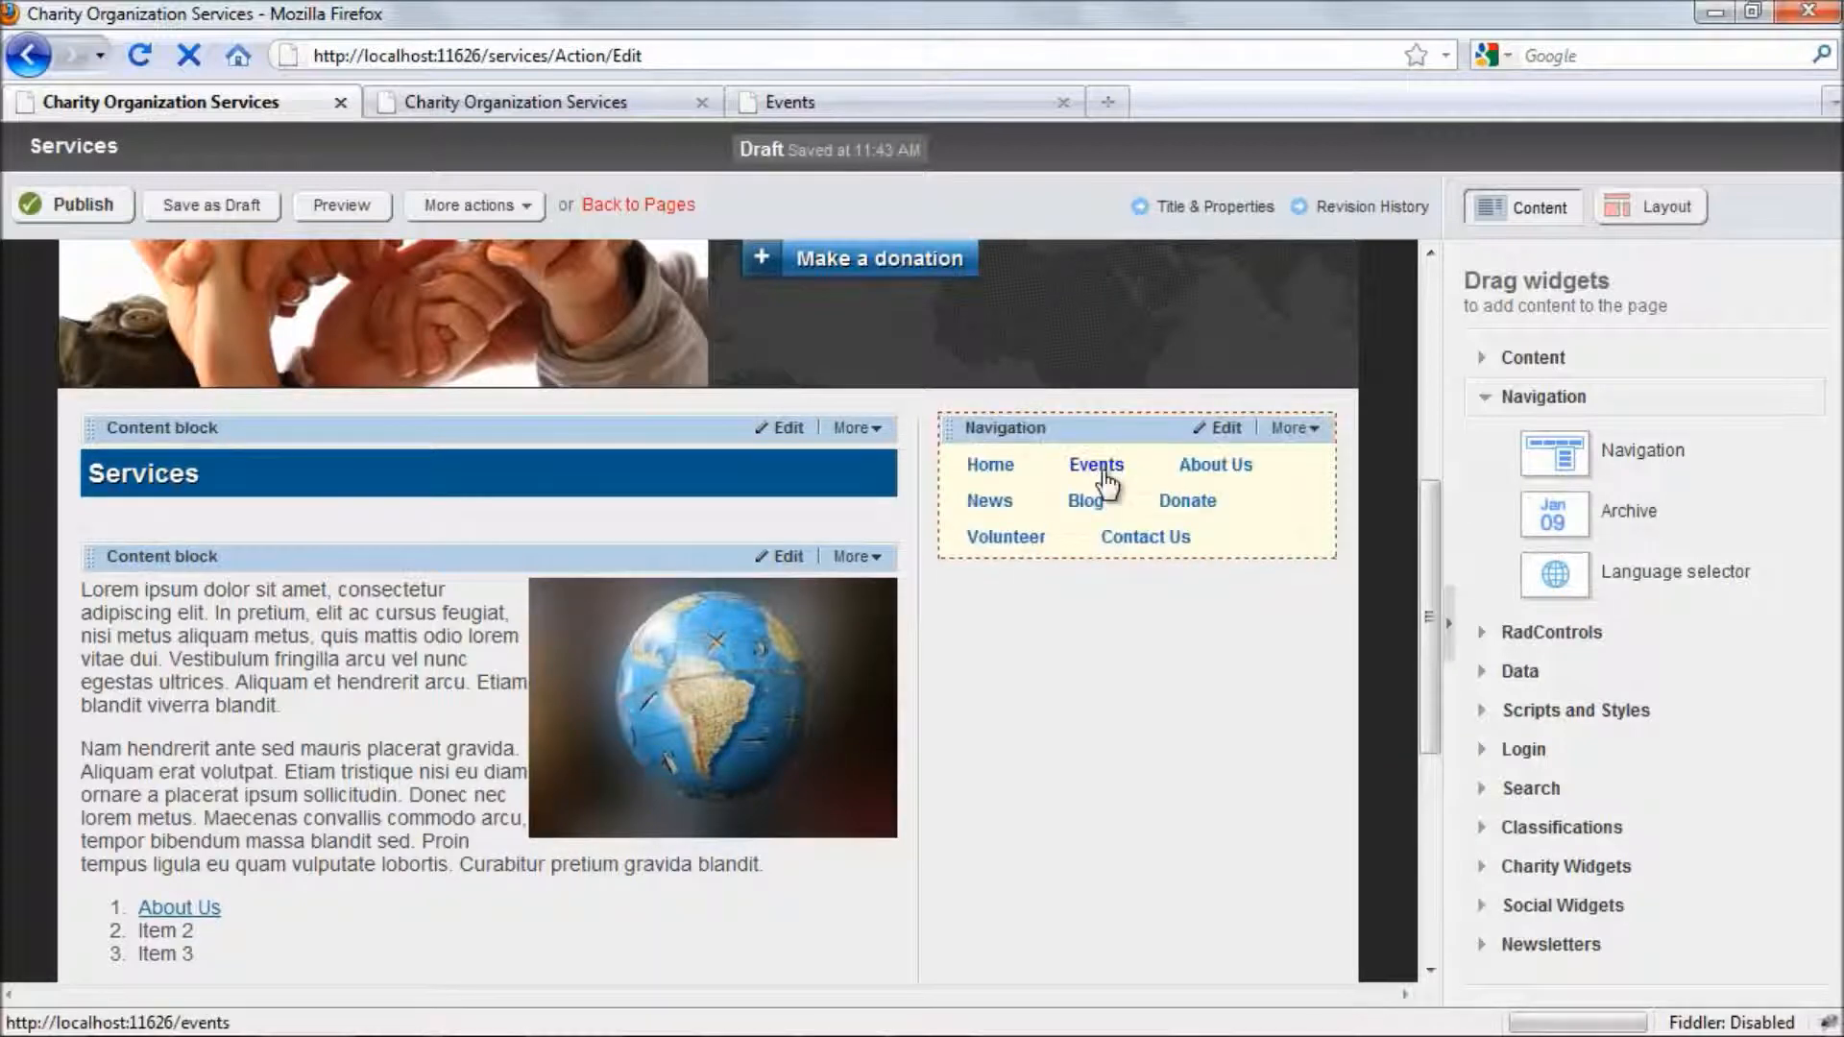
left_click(1230, 428)
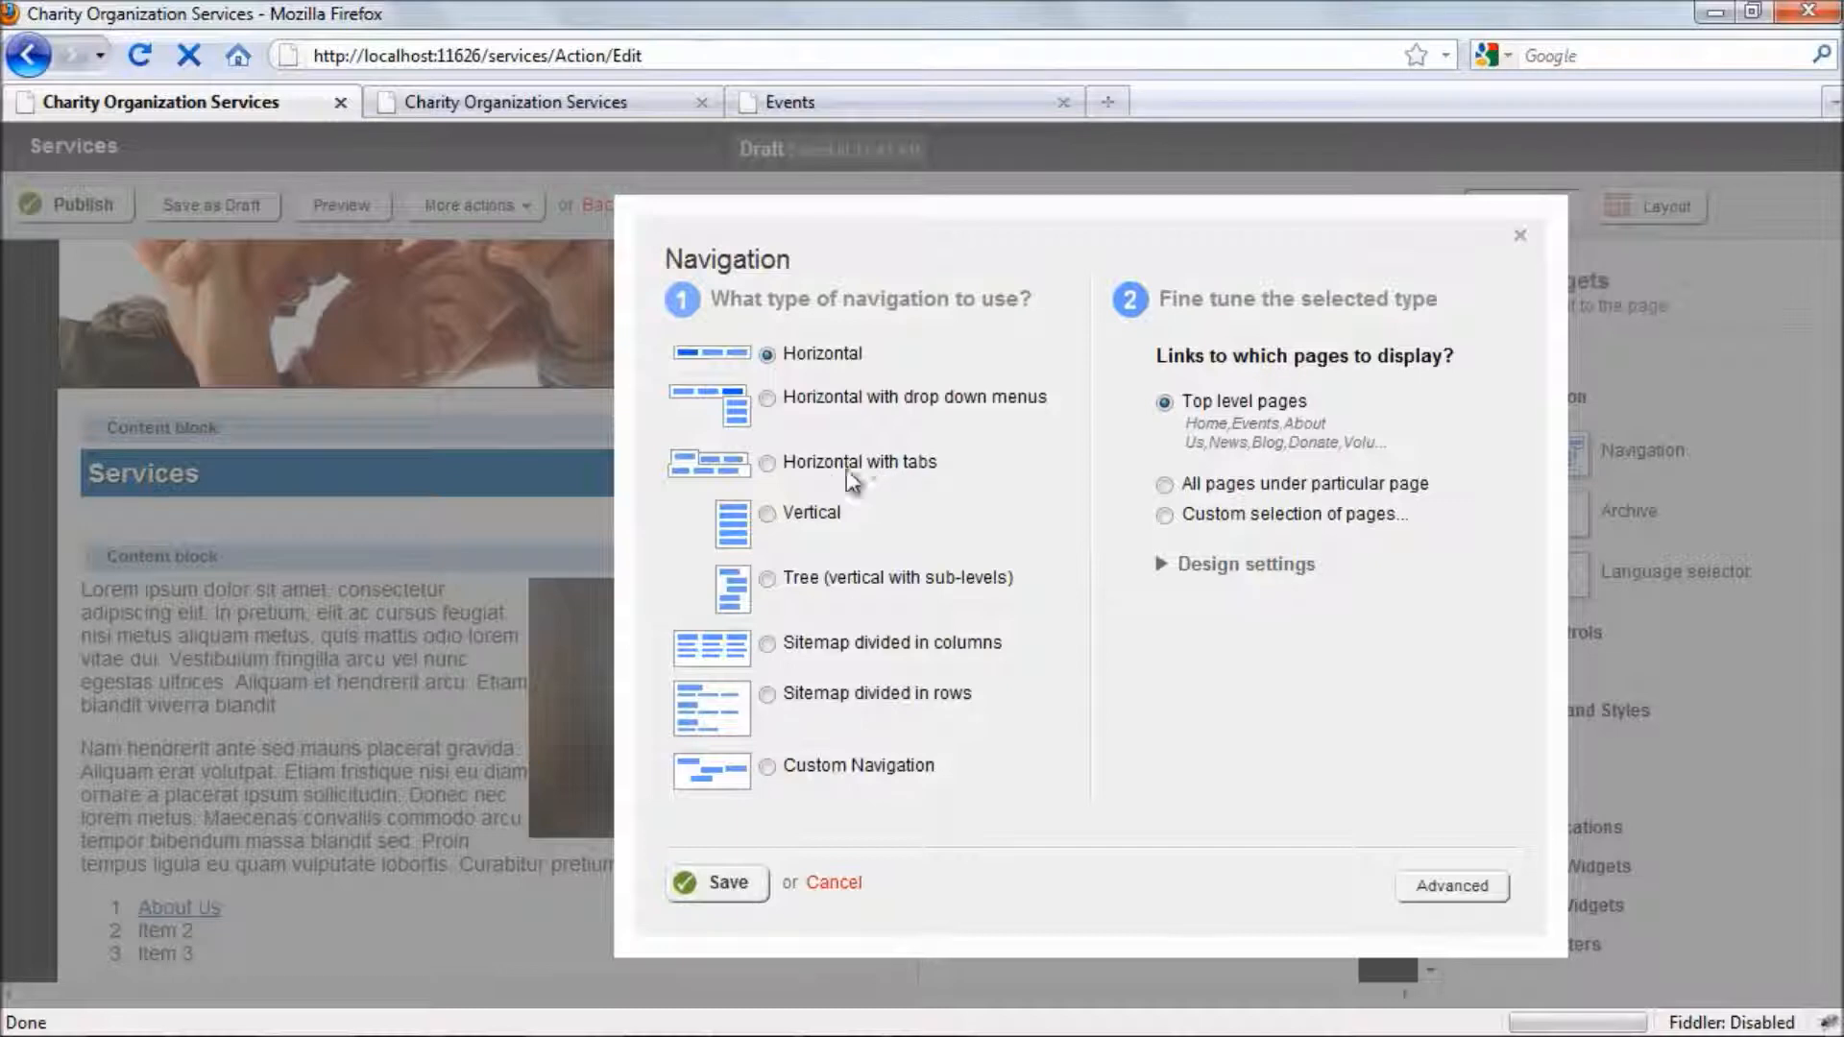
left_click(790, 518)
left_click(720, 883)
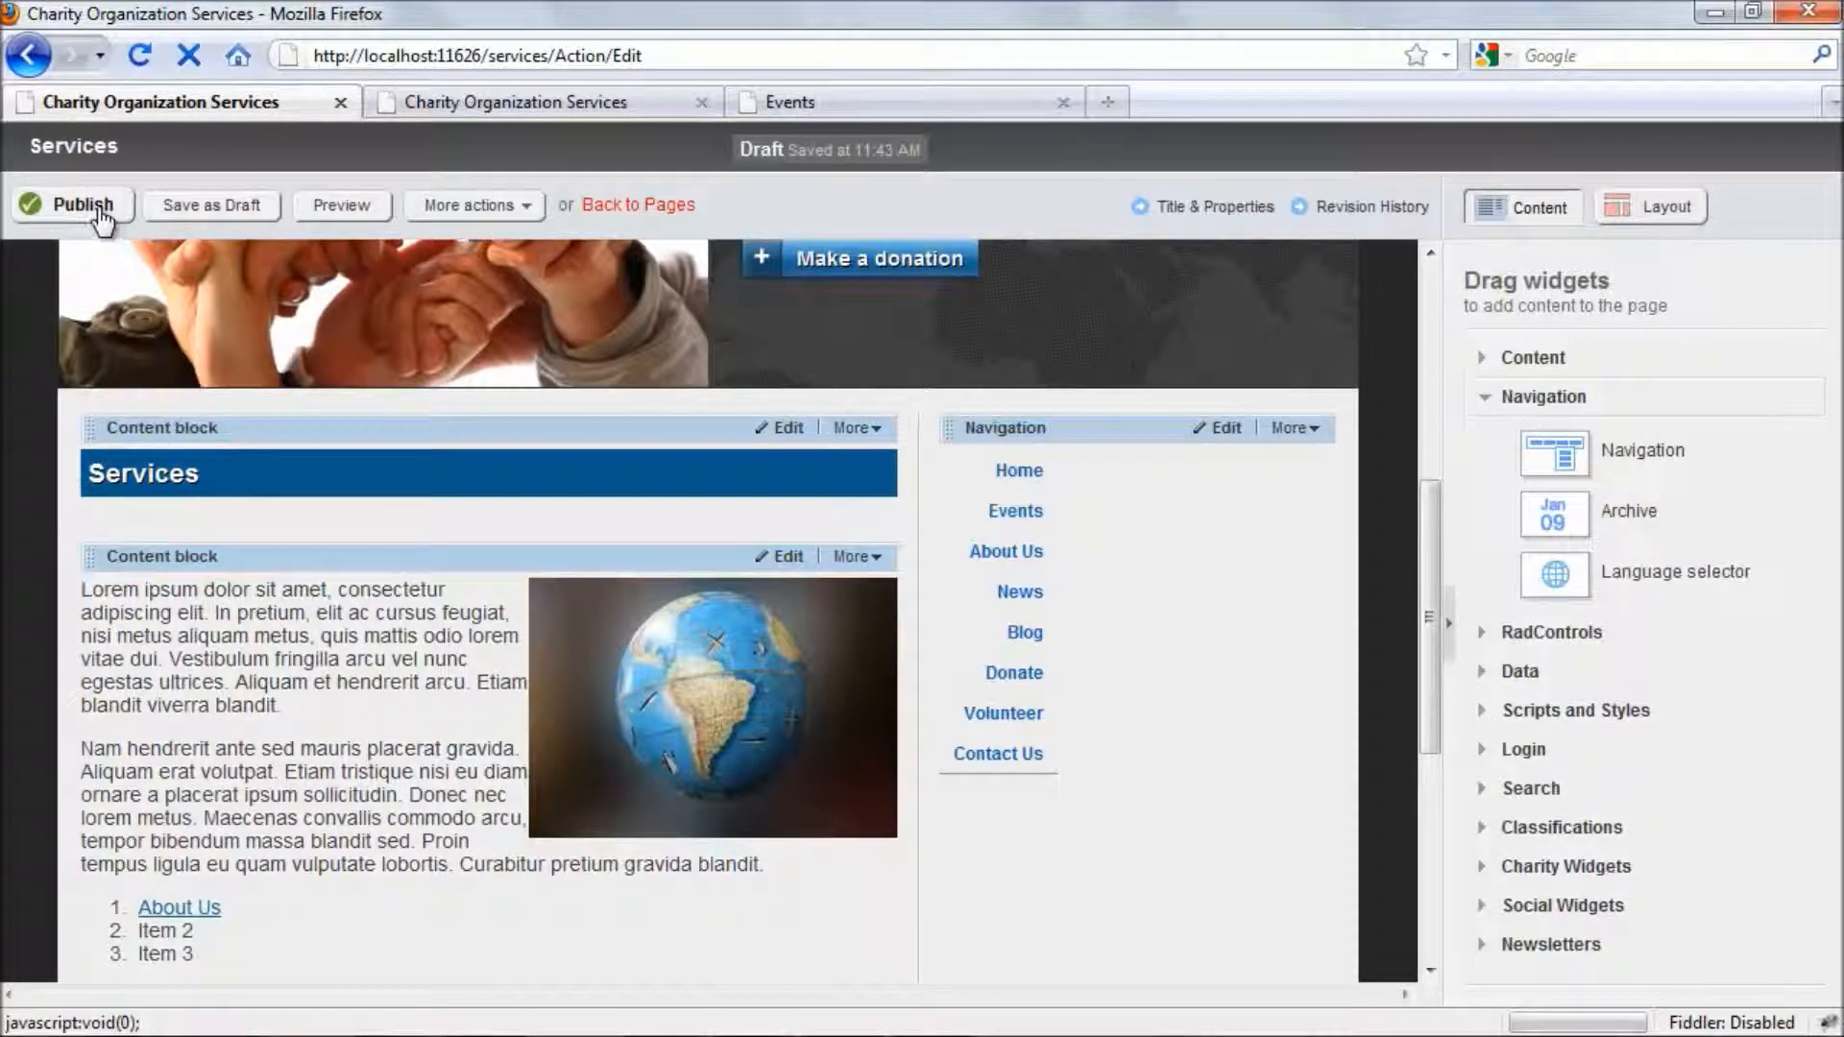
- Publish the Services page and review it on the reloaded live site
left_click(100, 209)
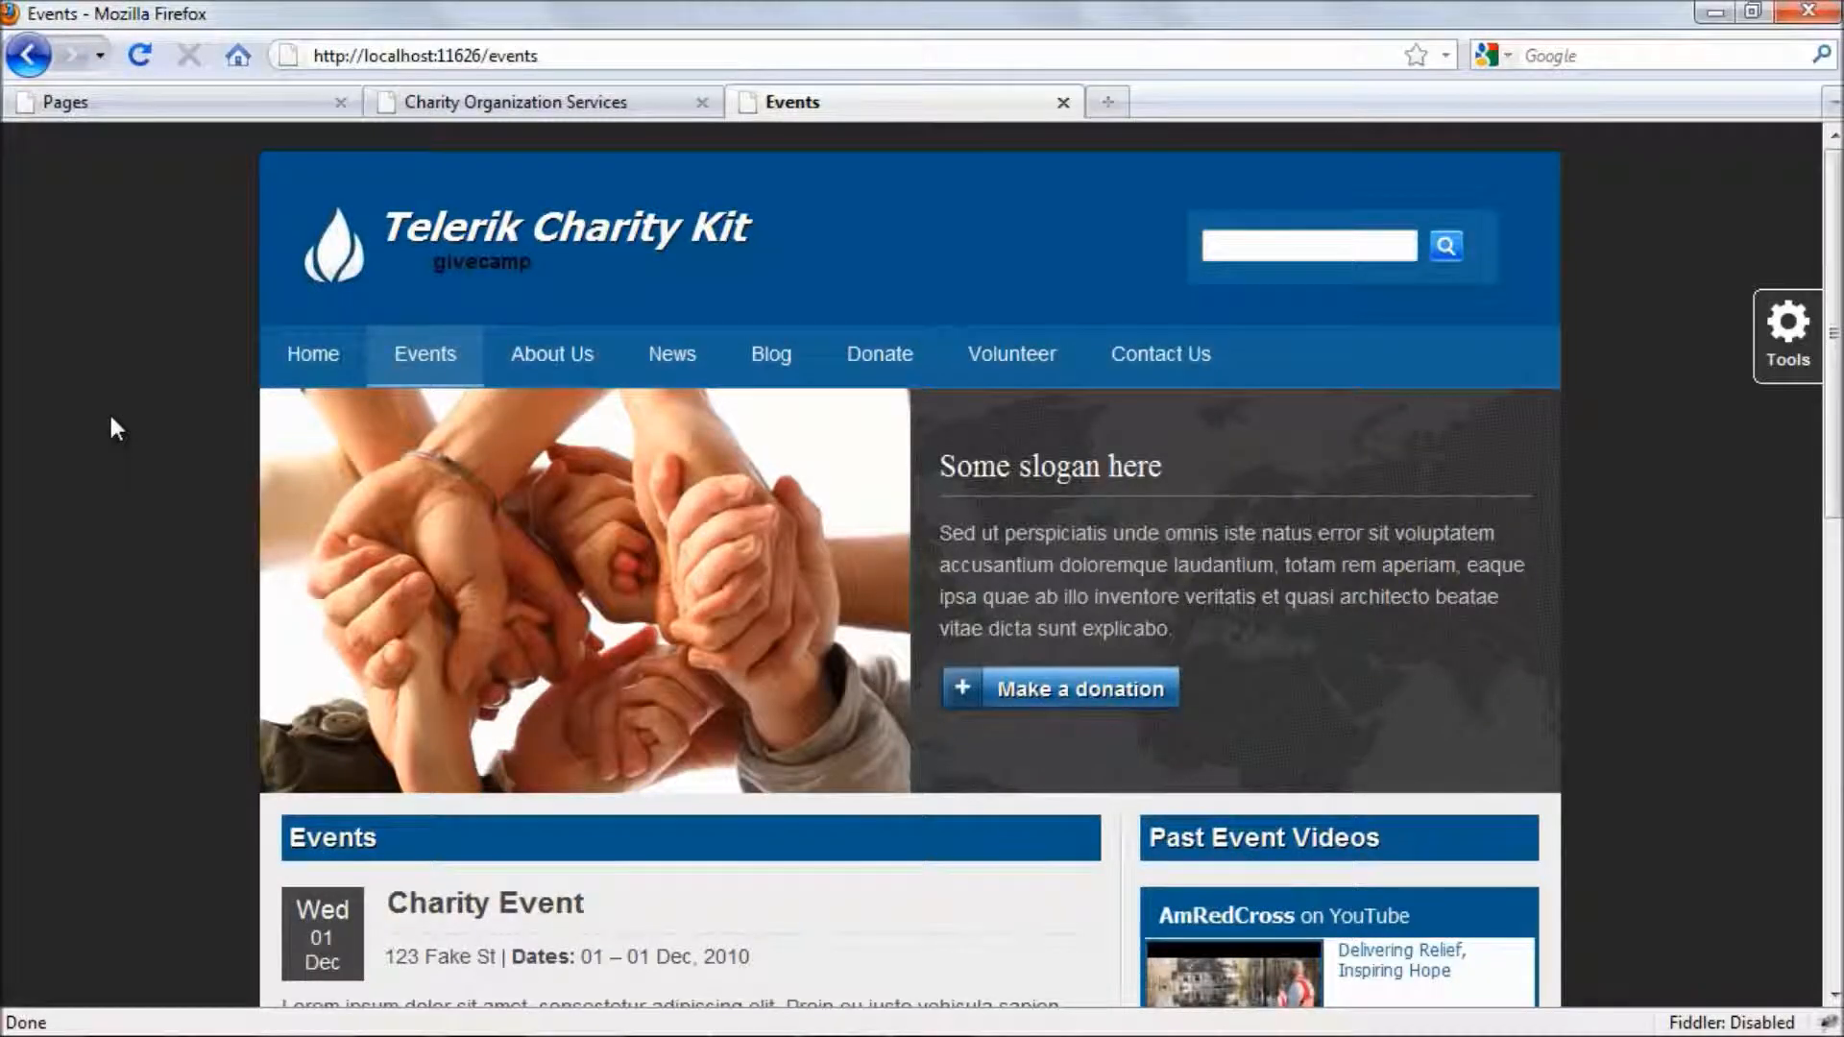
left_click(141, 56)
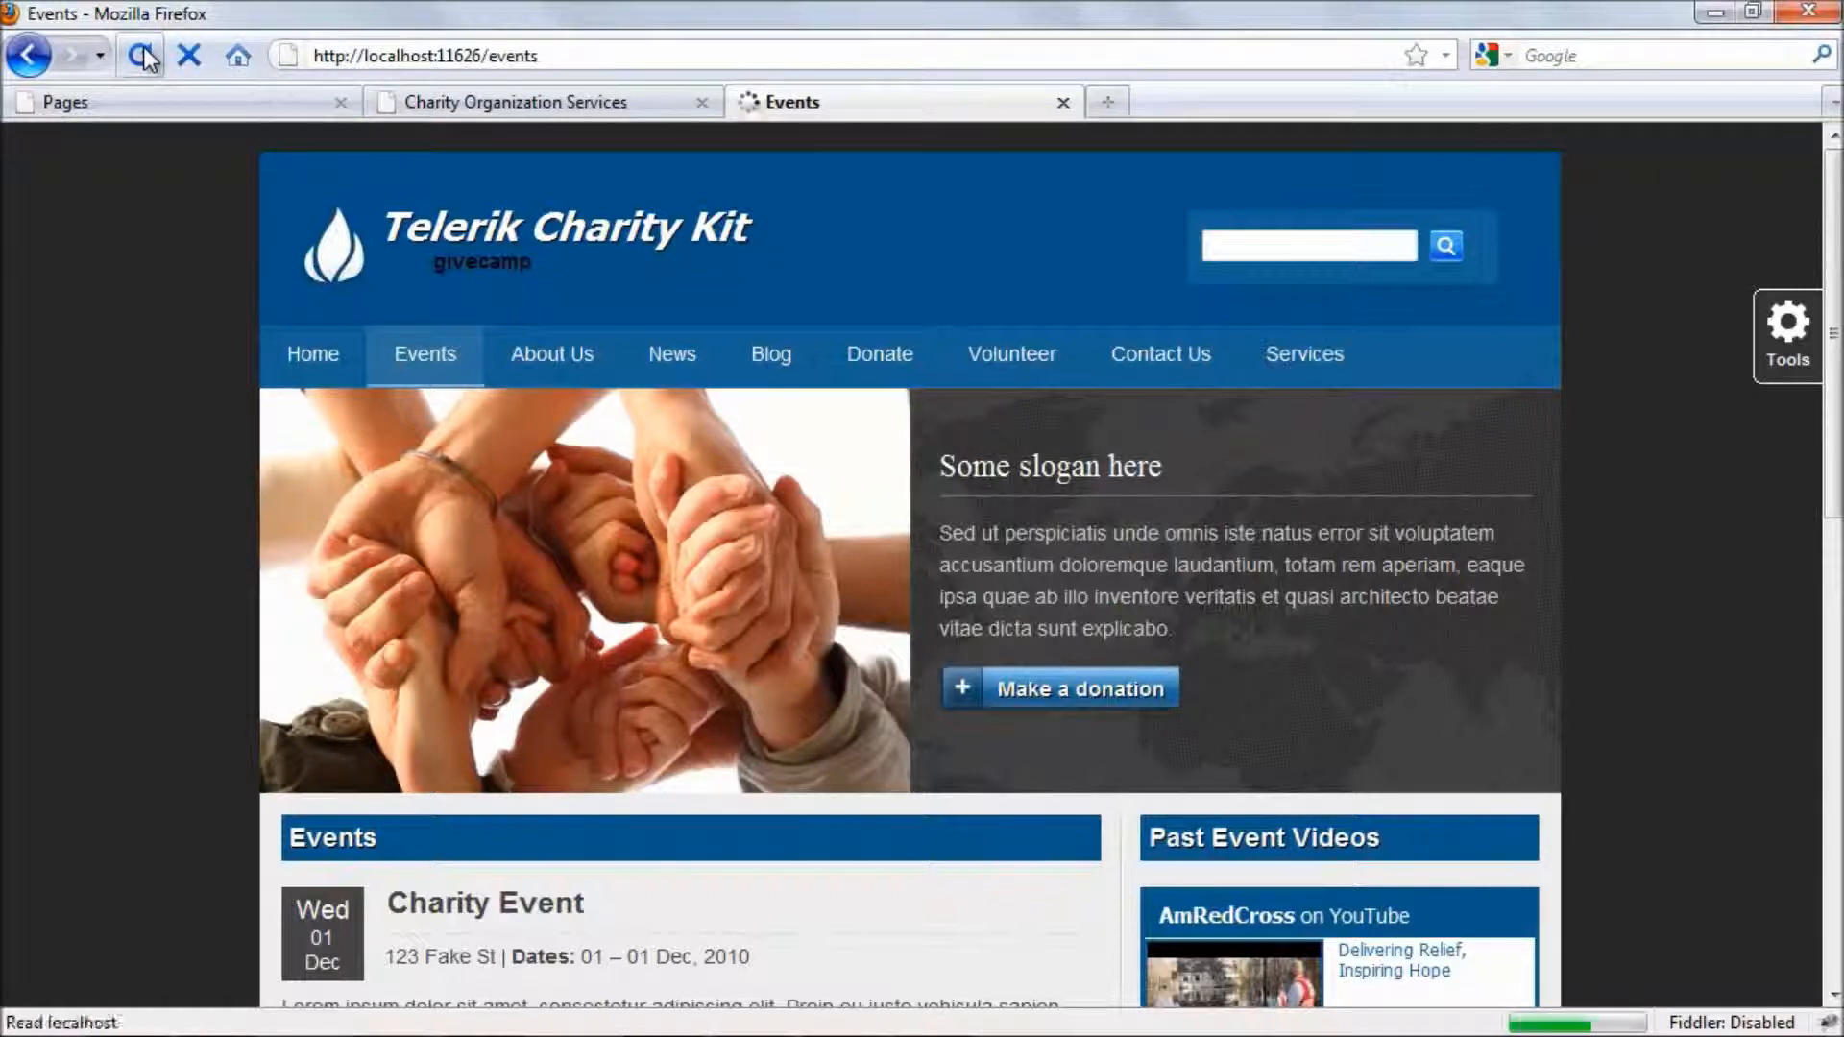
left_click(1309, 361)
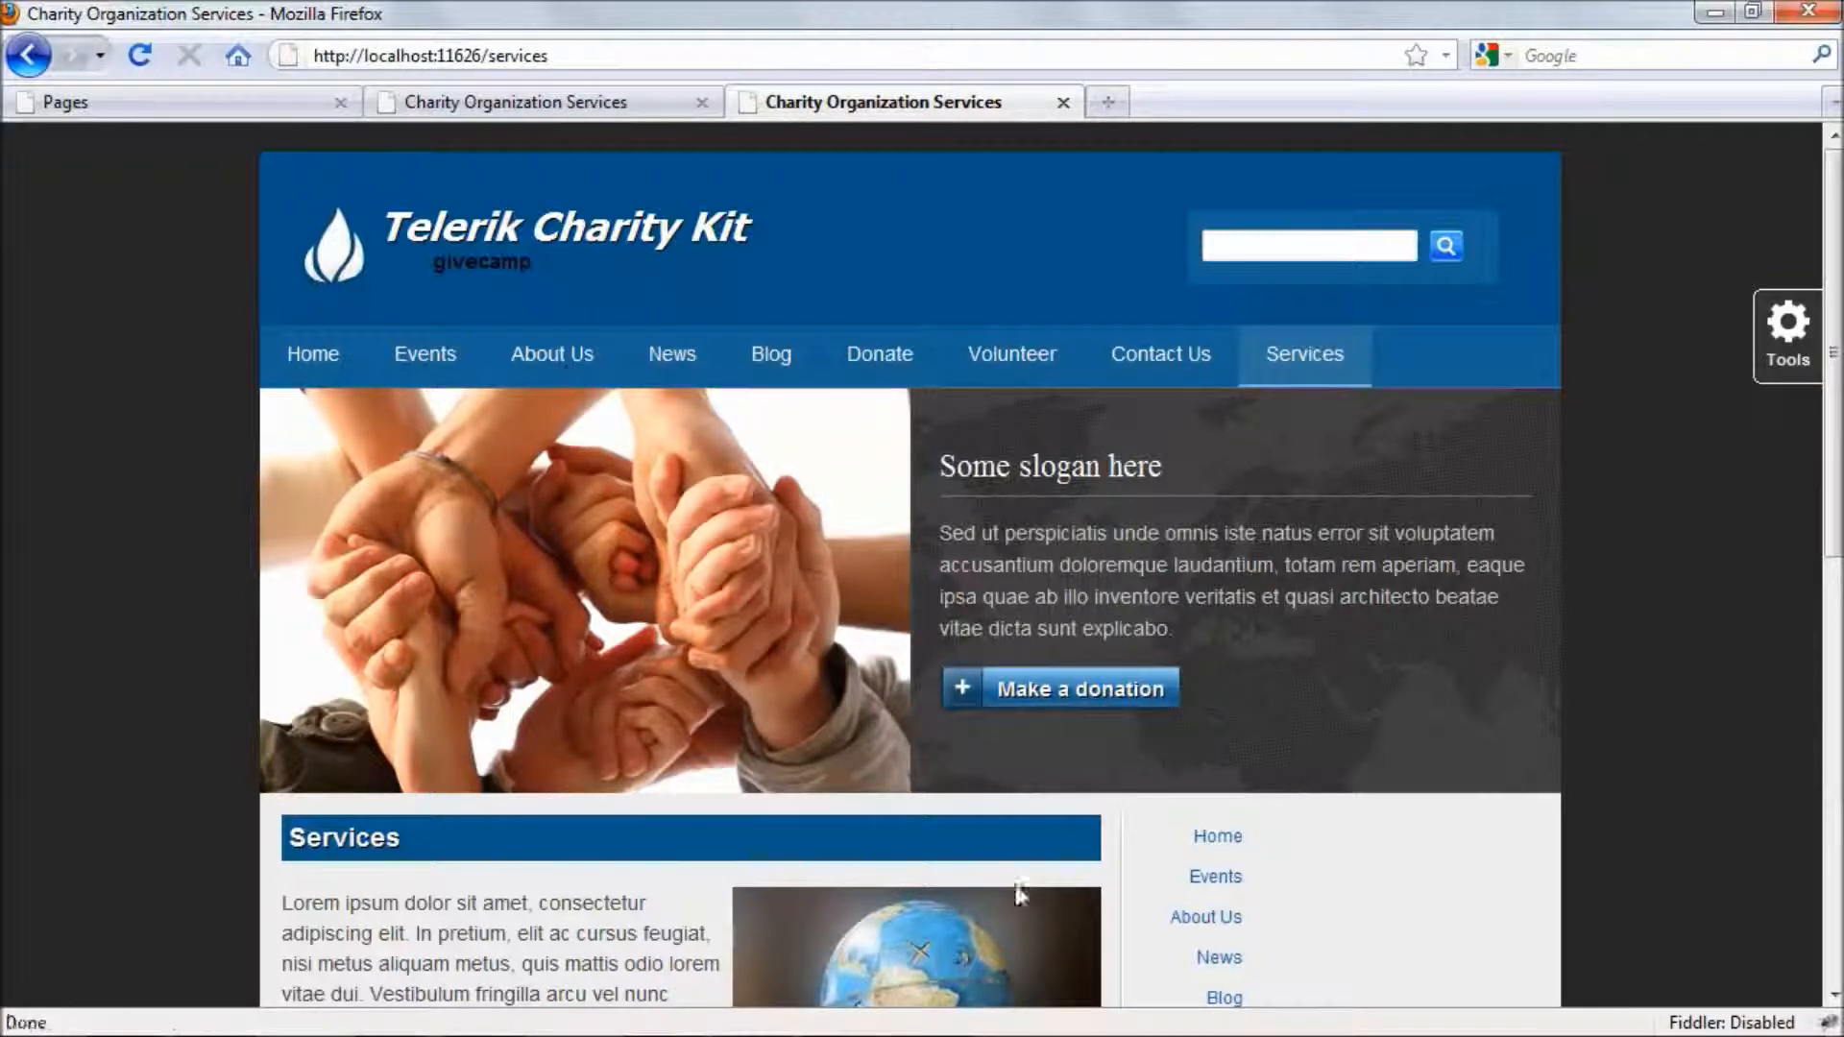
scroll(937, 646, "down", 3)
scroll(938, 645, "up", 3)
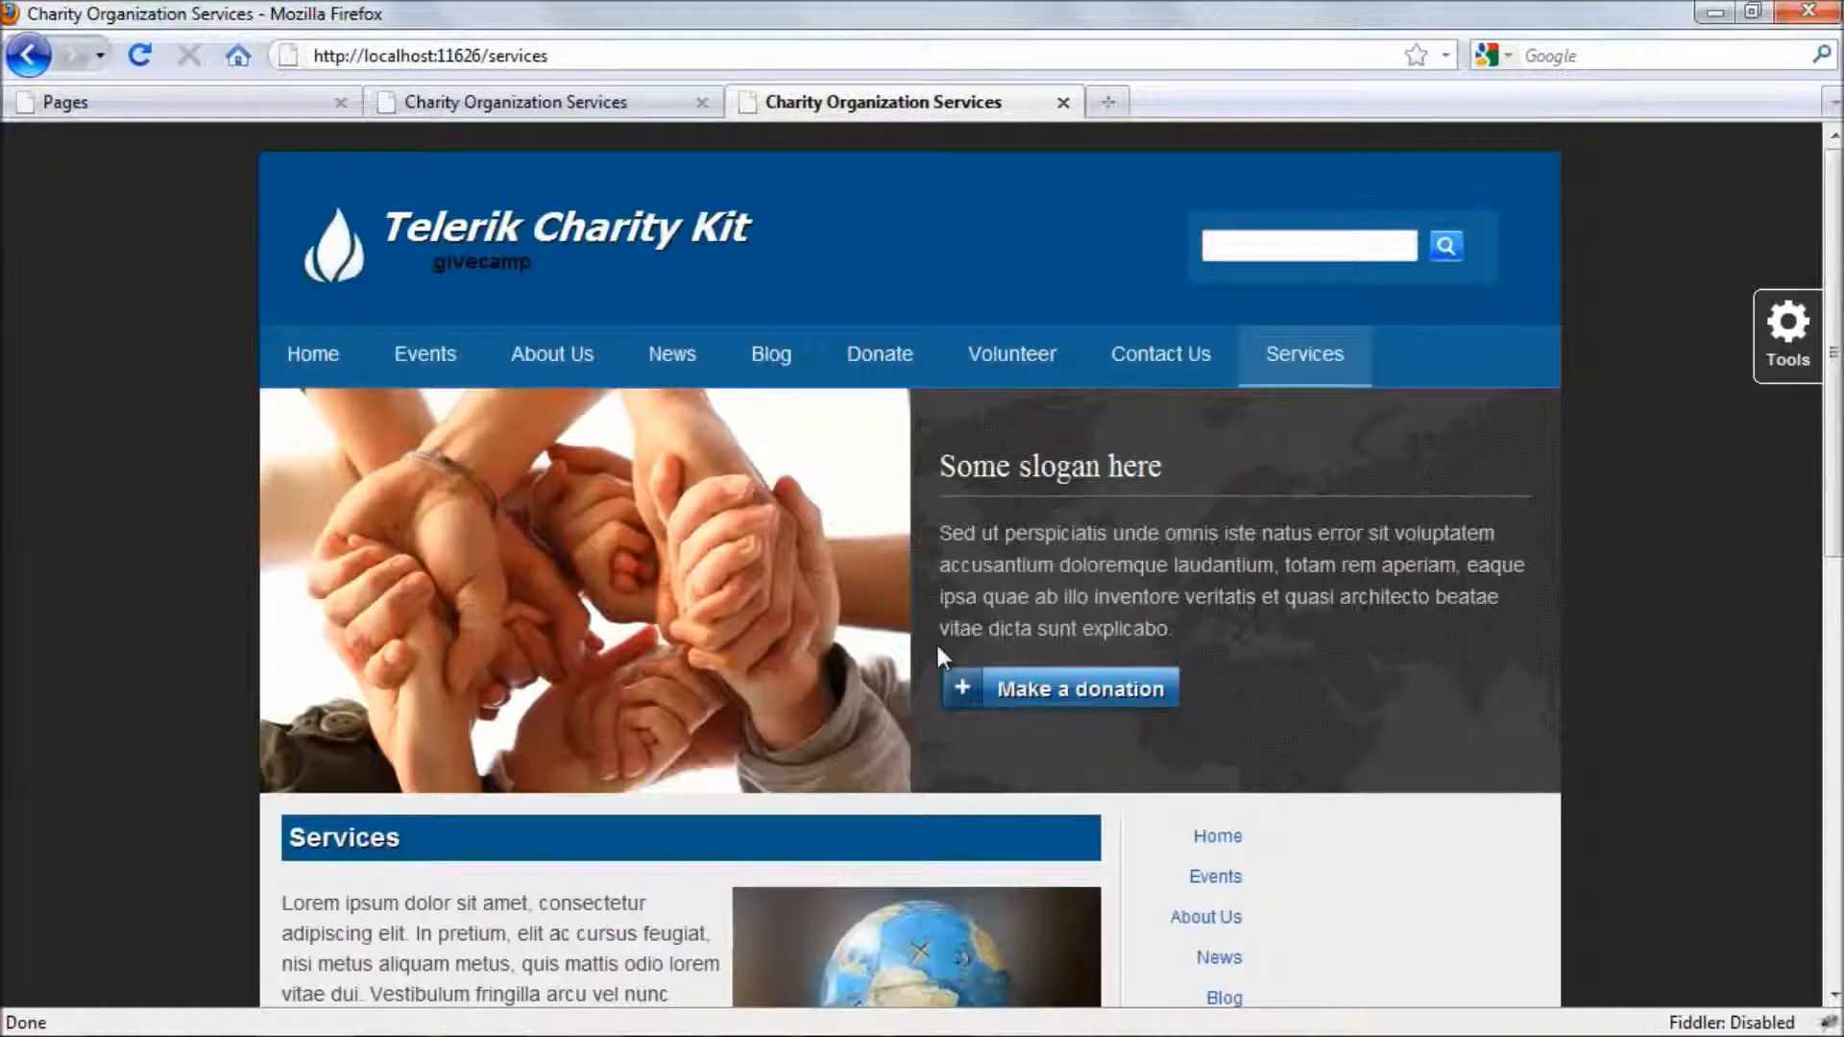
scroll(938, 645, "down", 6)
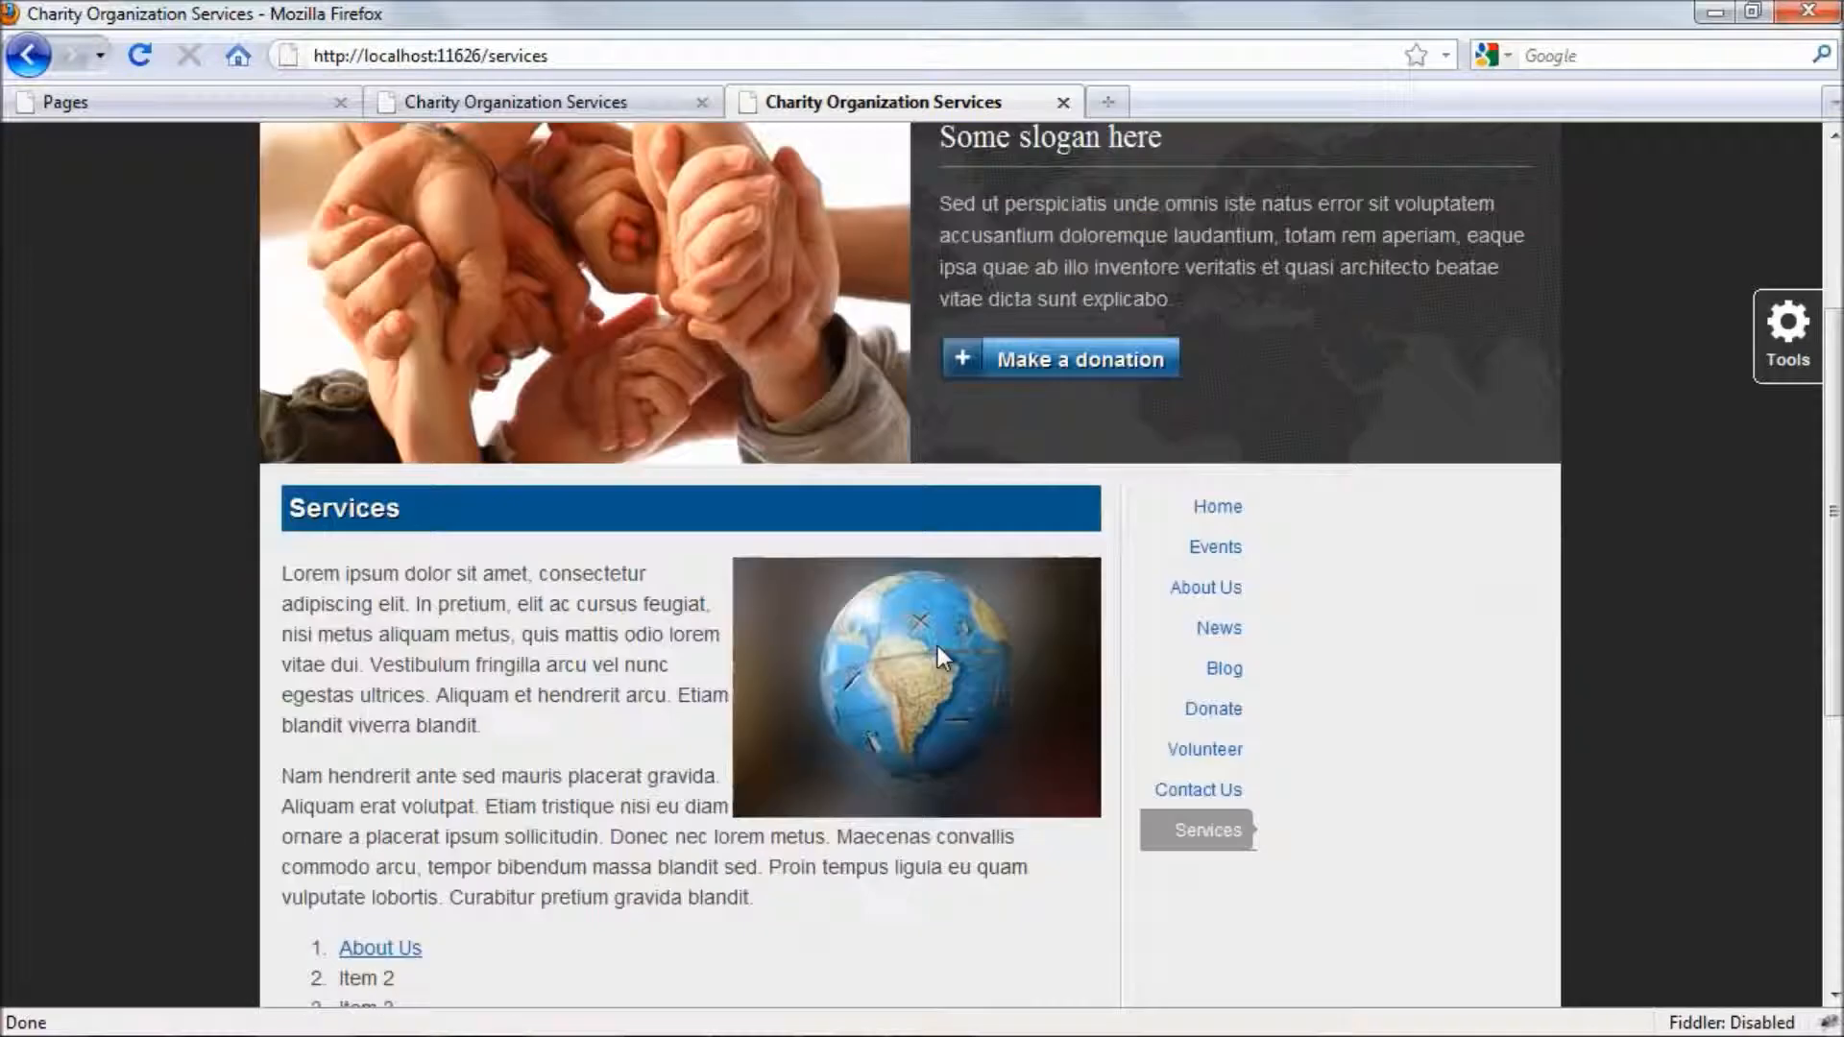
- Show the editing tools on the live Services page and hide them again
left_click(1784, 362)
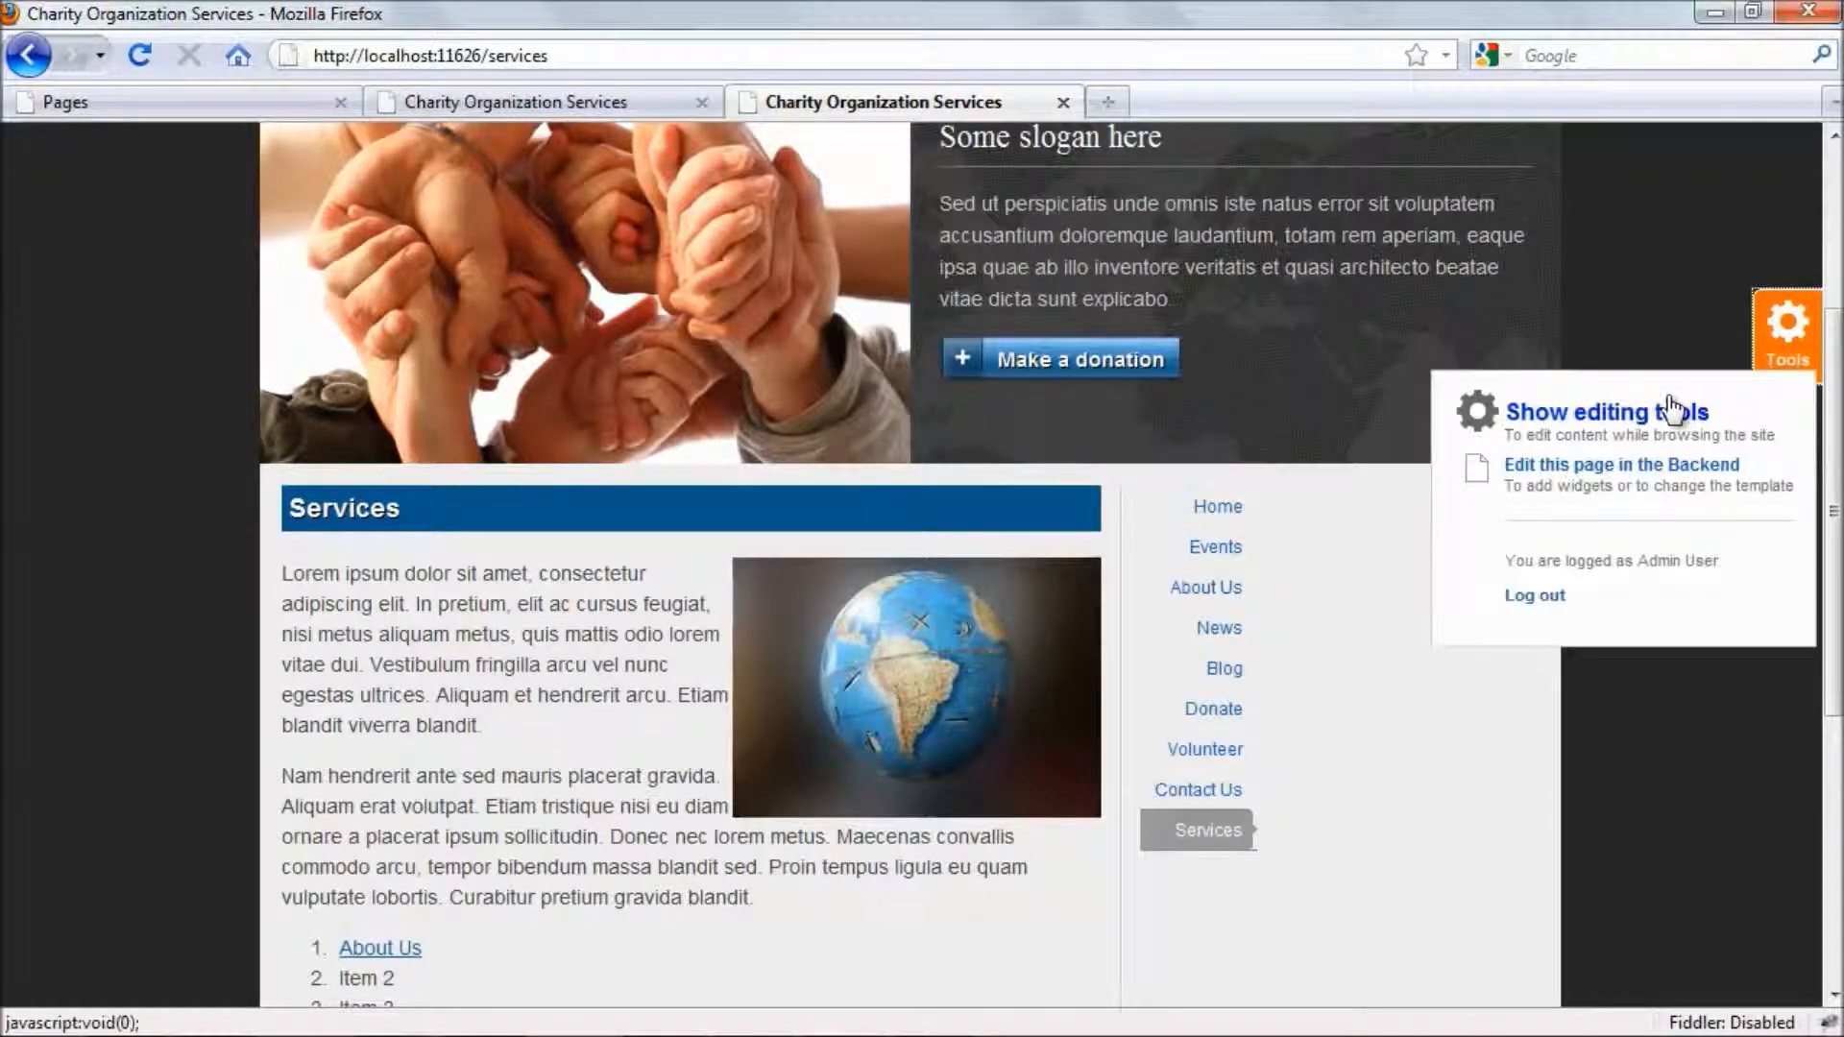
left_click(1621, 418)
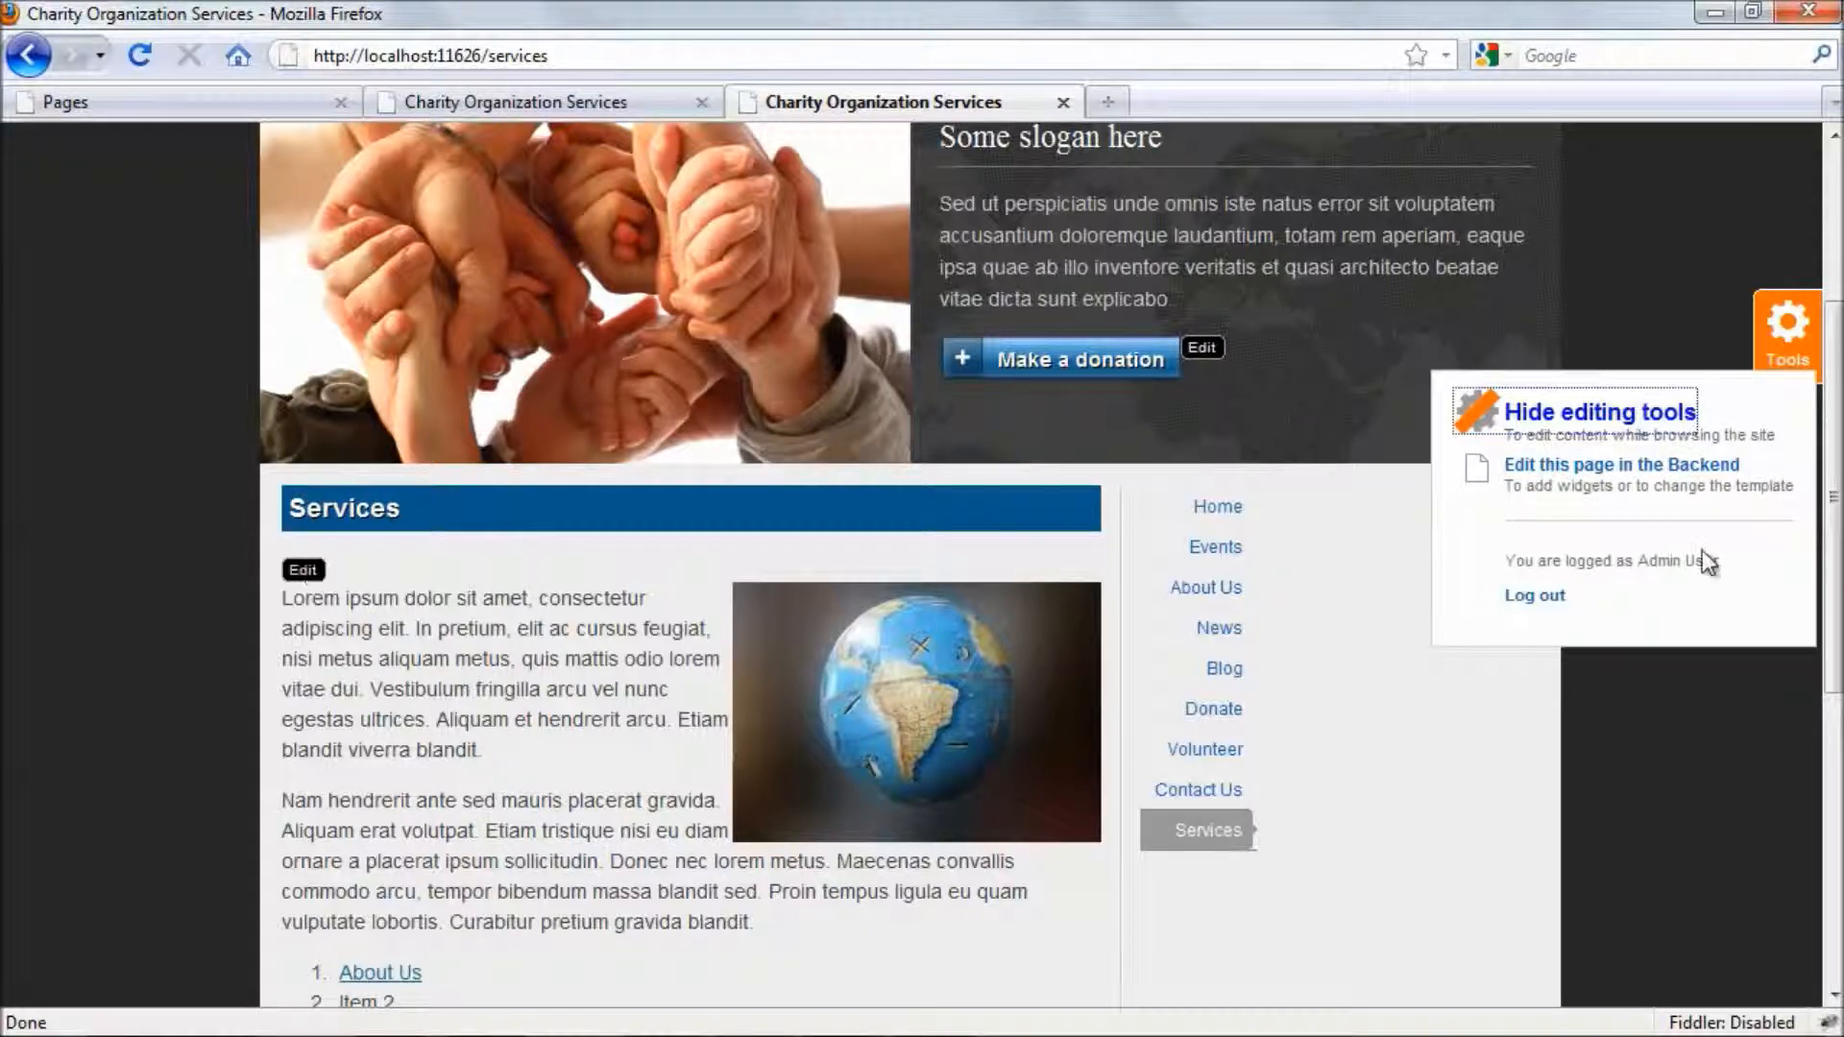
left_click(1649, 422)
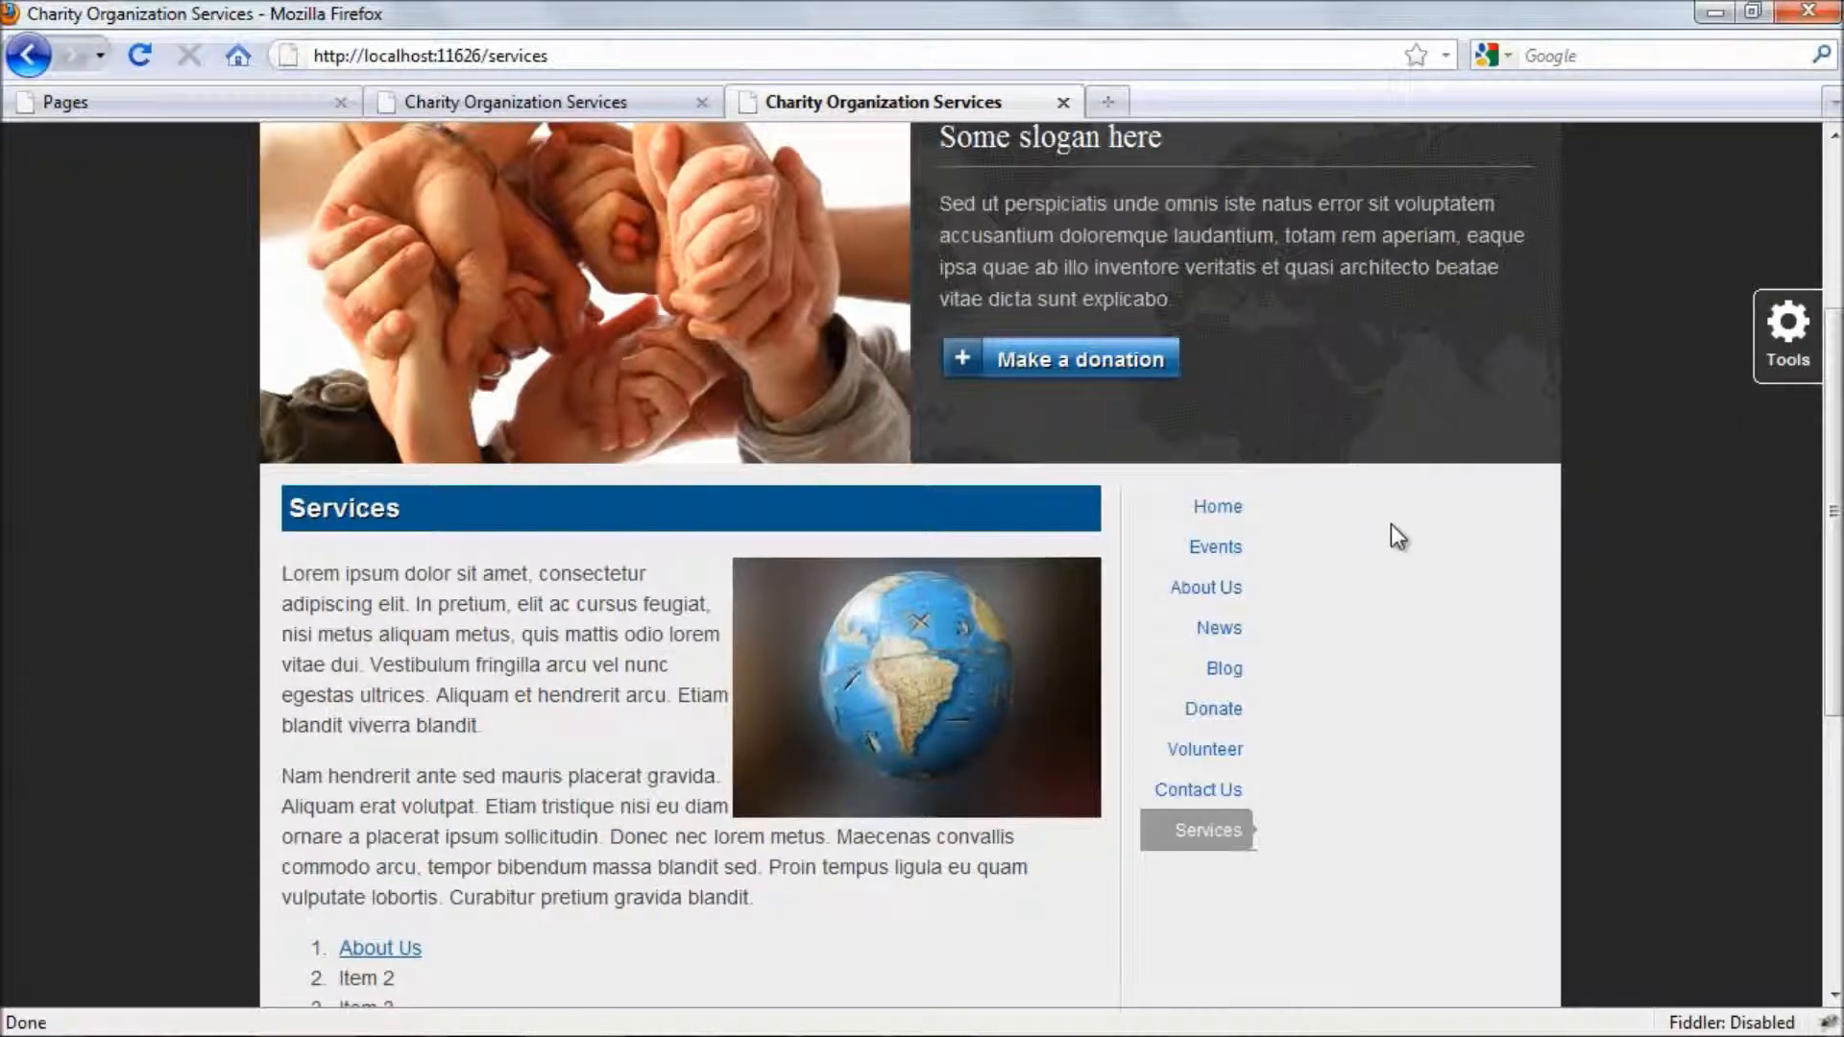
- Open the Services page for editing in the backend and delete its body text and heading content blocks
left_click(280, 103)
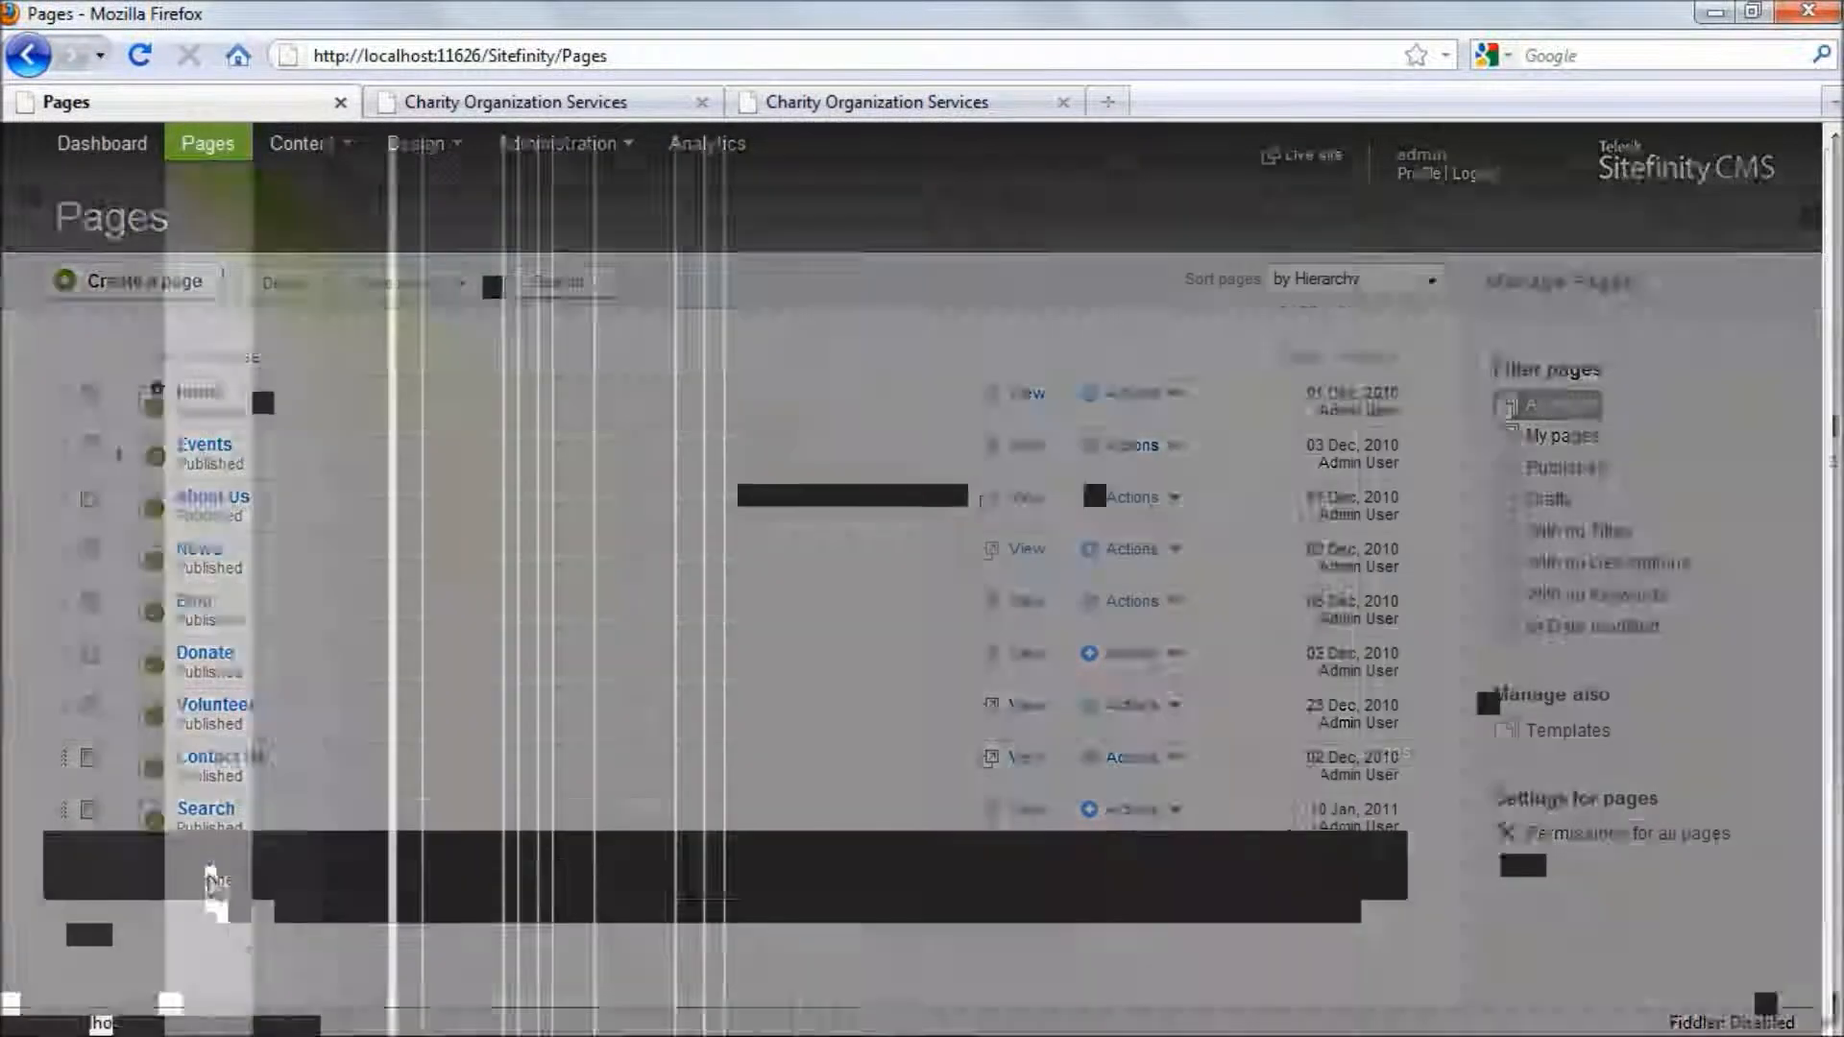
left_click(214, 861)
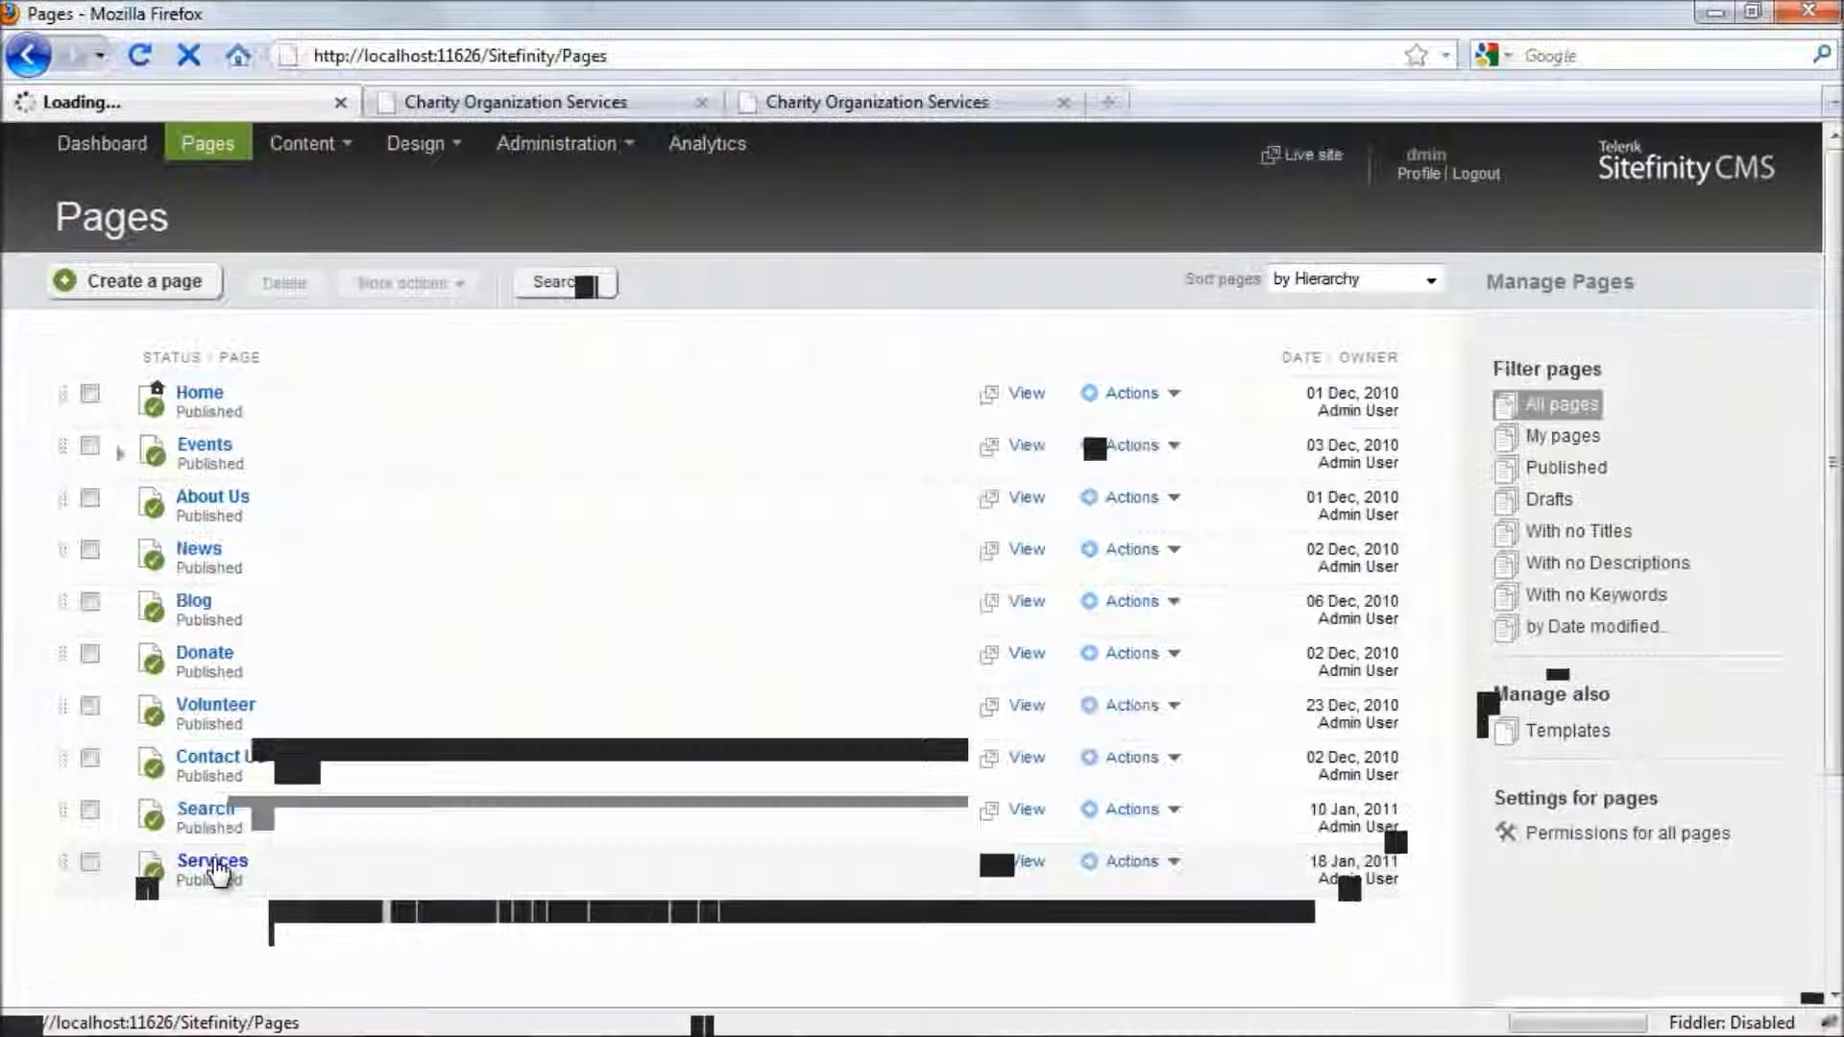
scroll(222, 744, "down", 5)
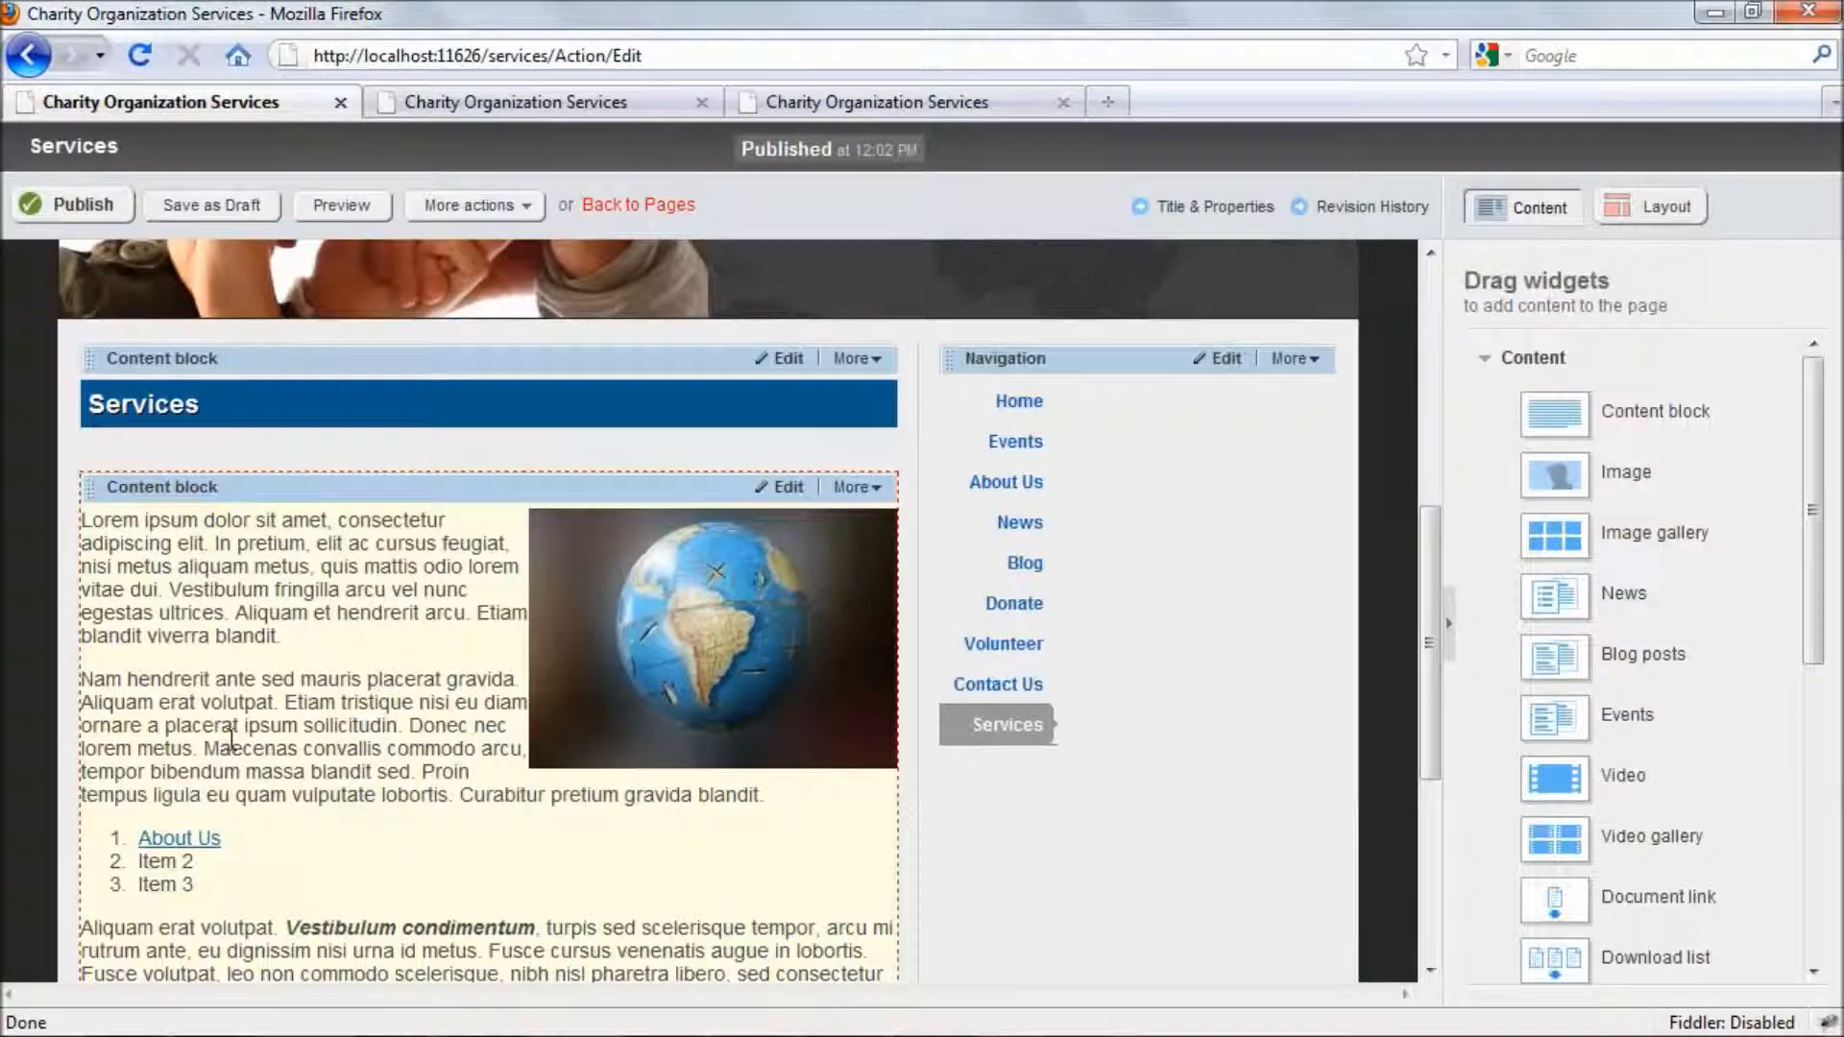
left_click(851, 488)
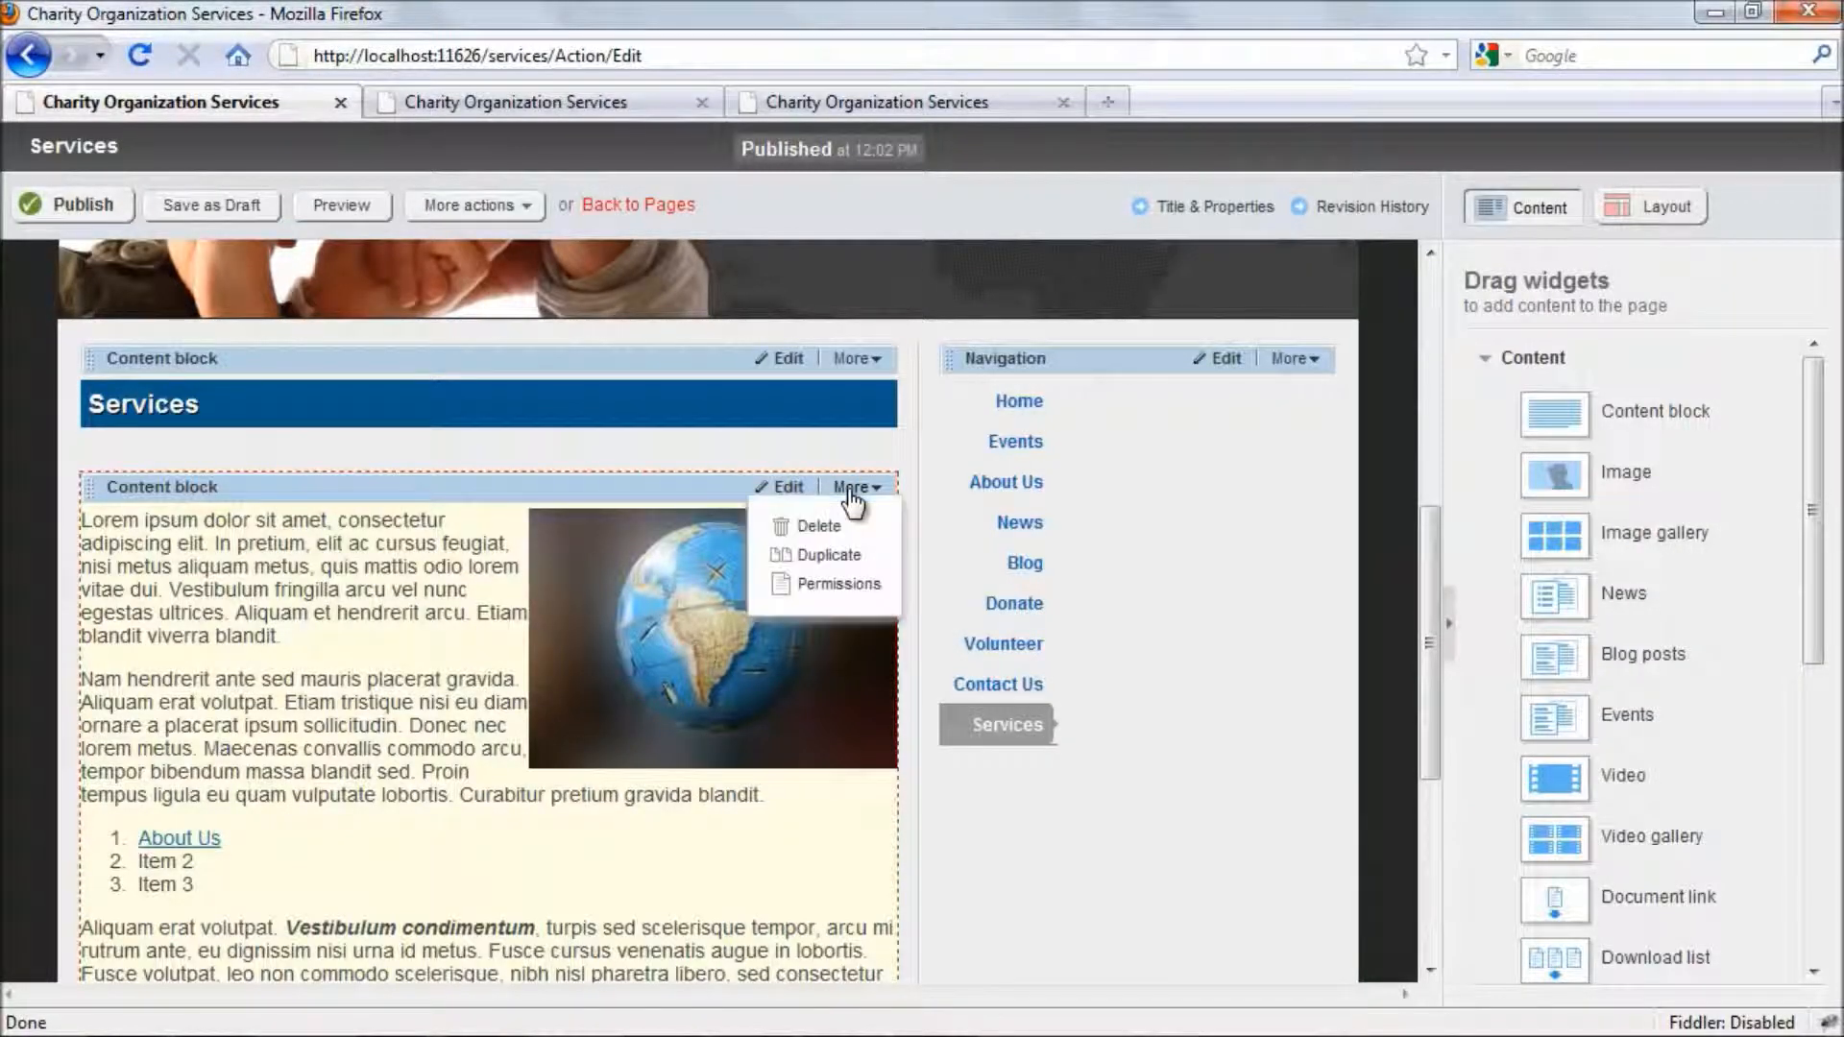
left_click(816, 527)
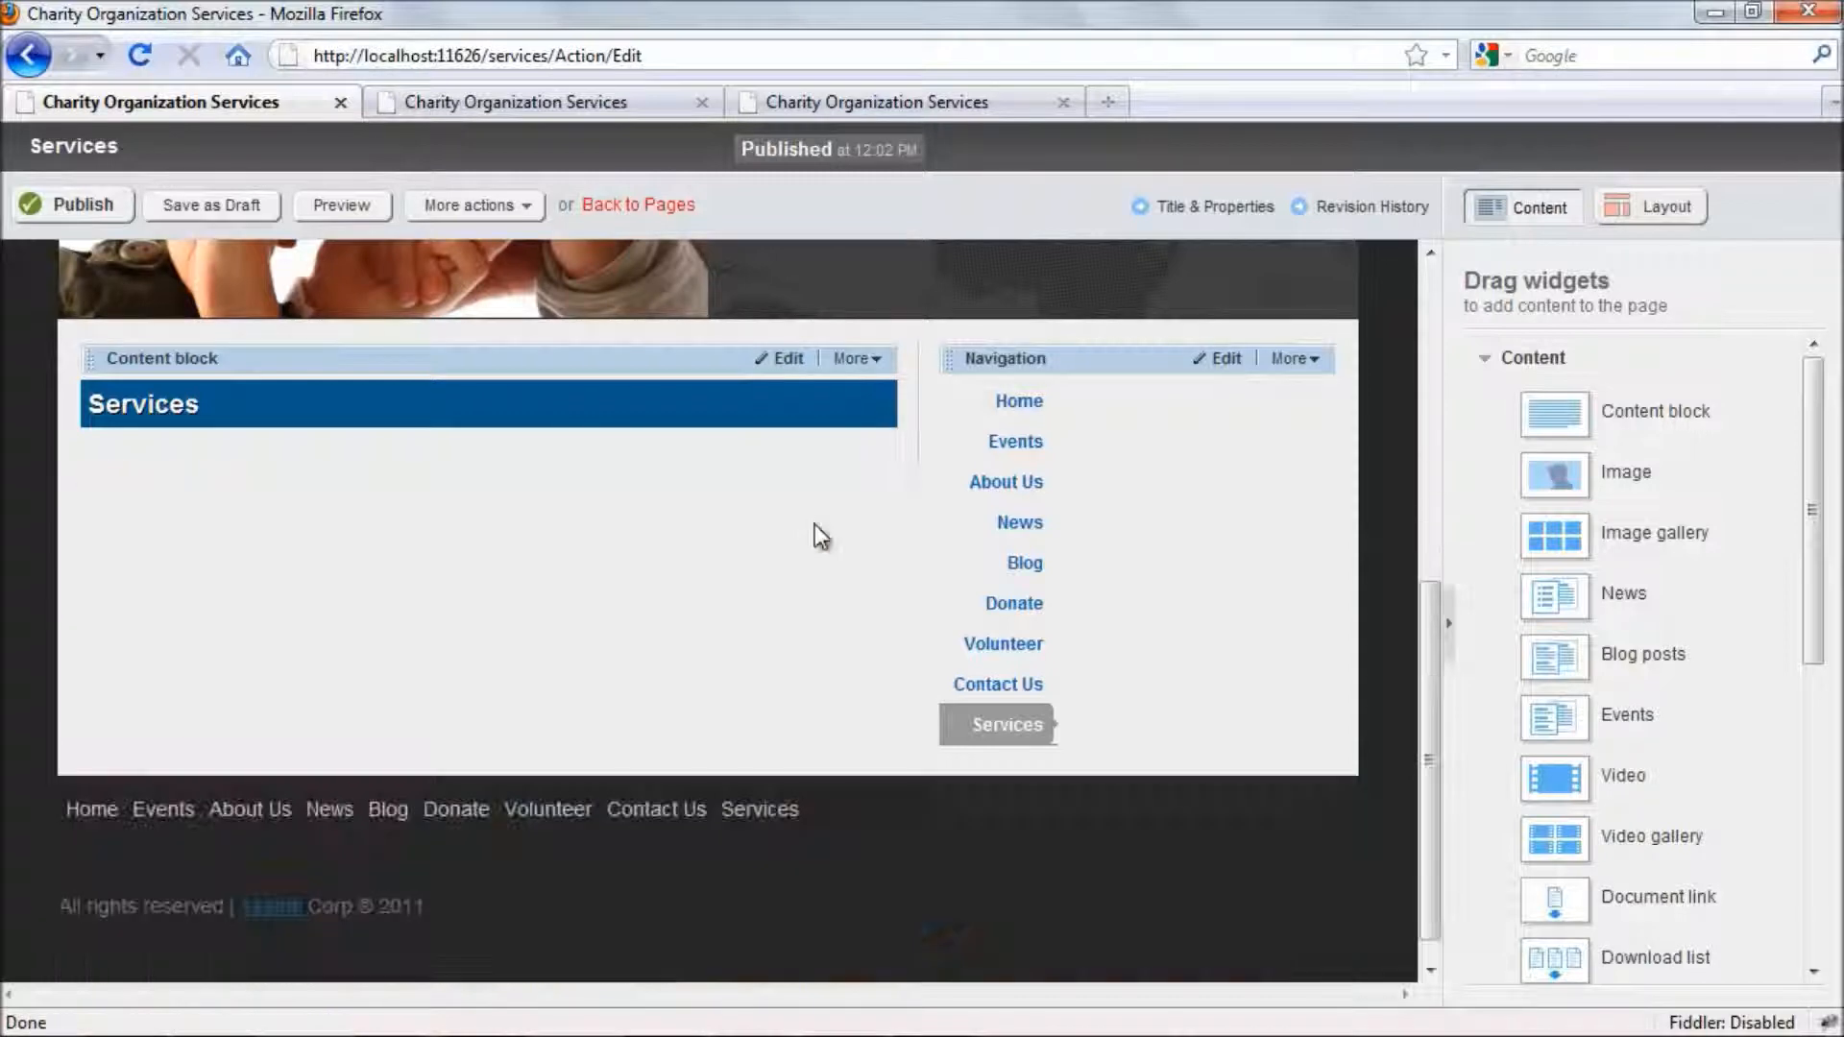
left_click(855, 381)
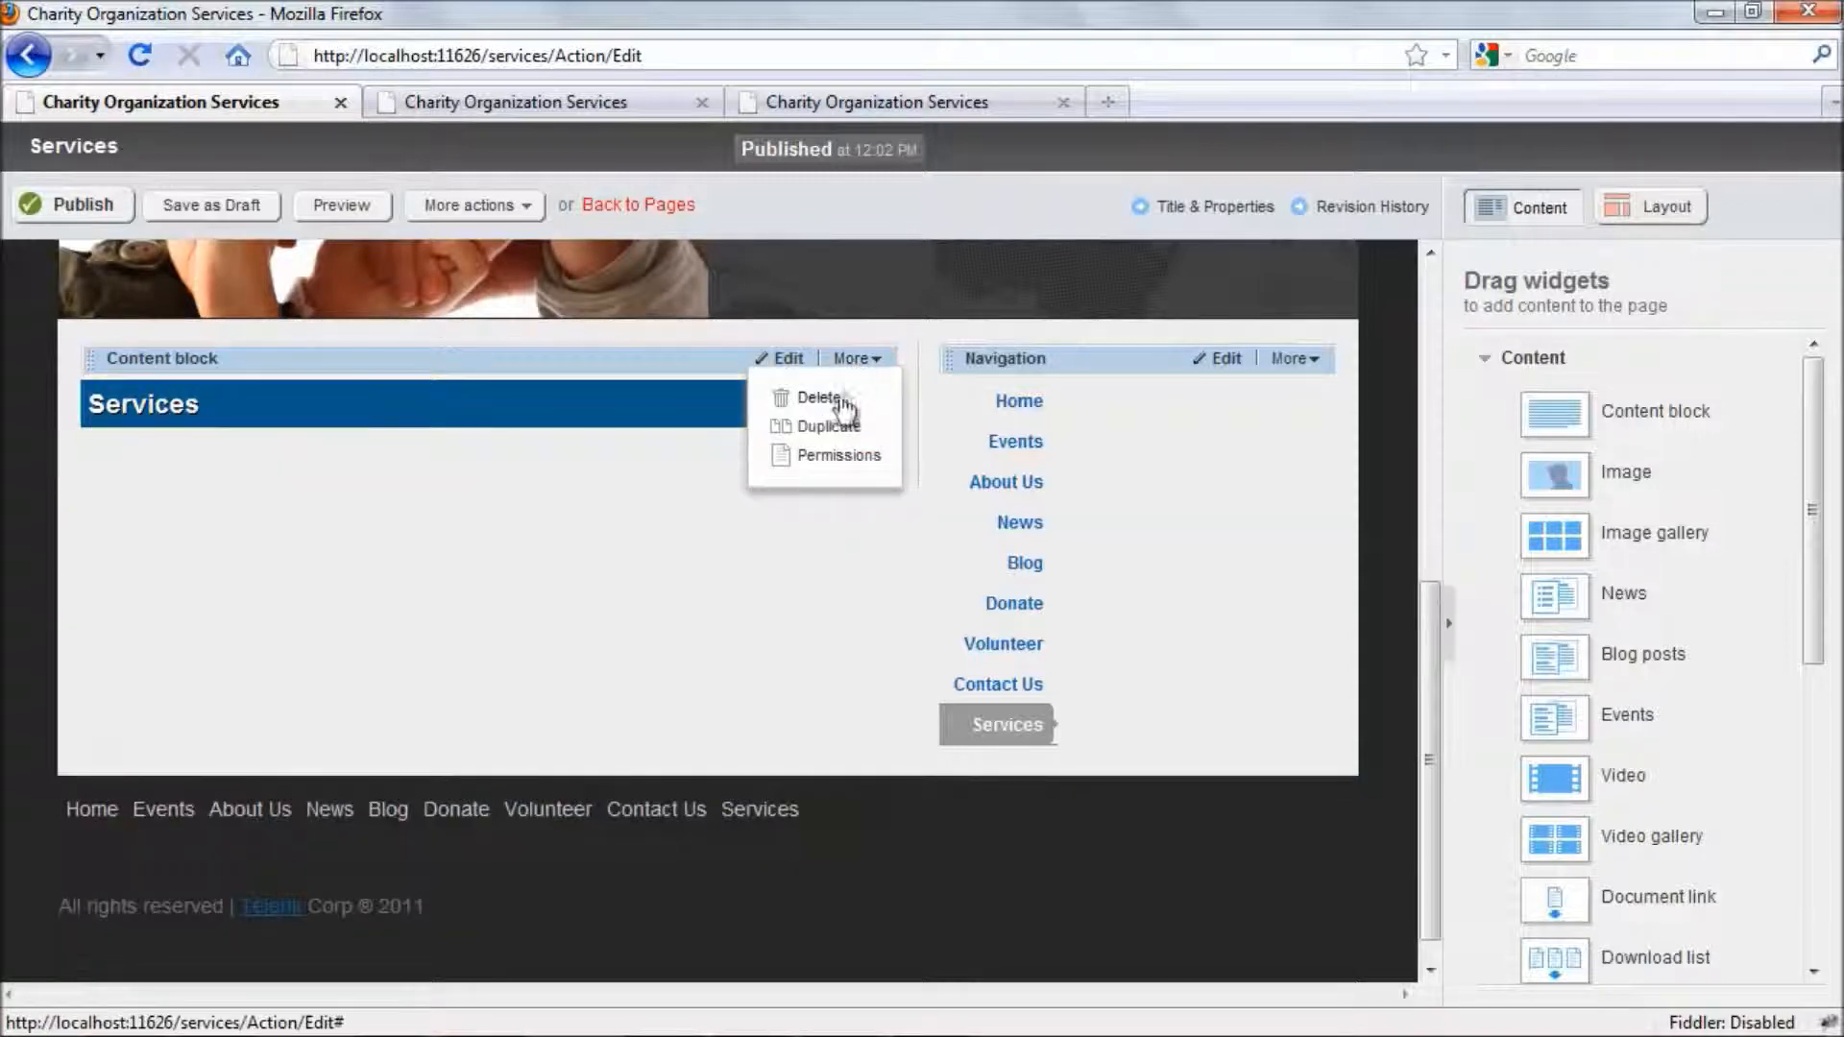
left_click(822, 400)
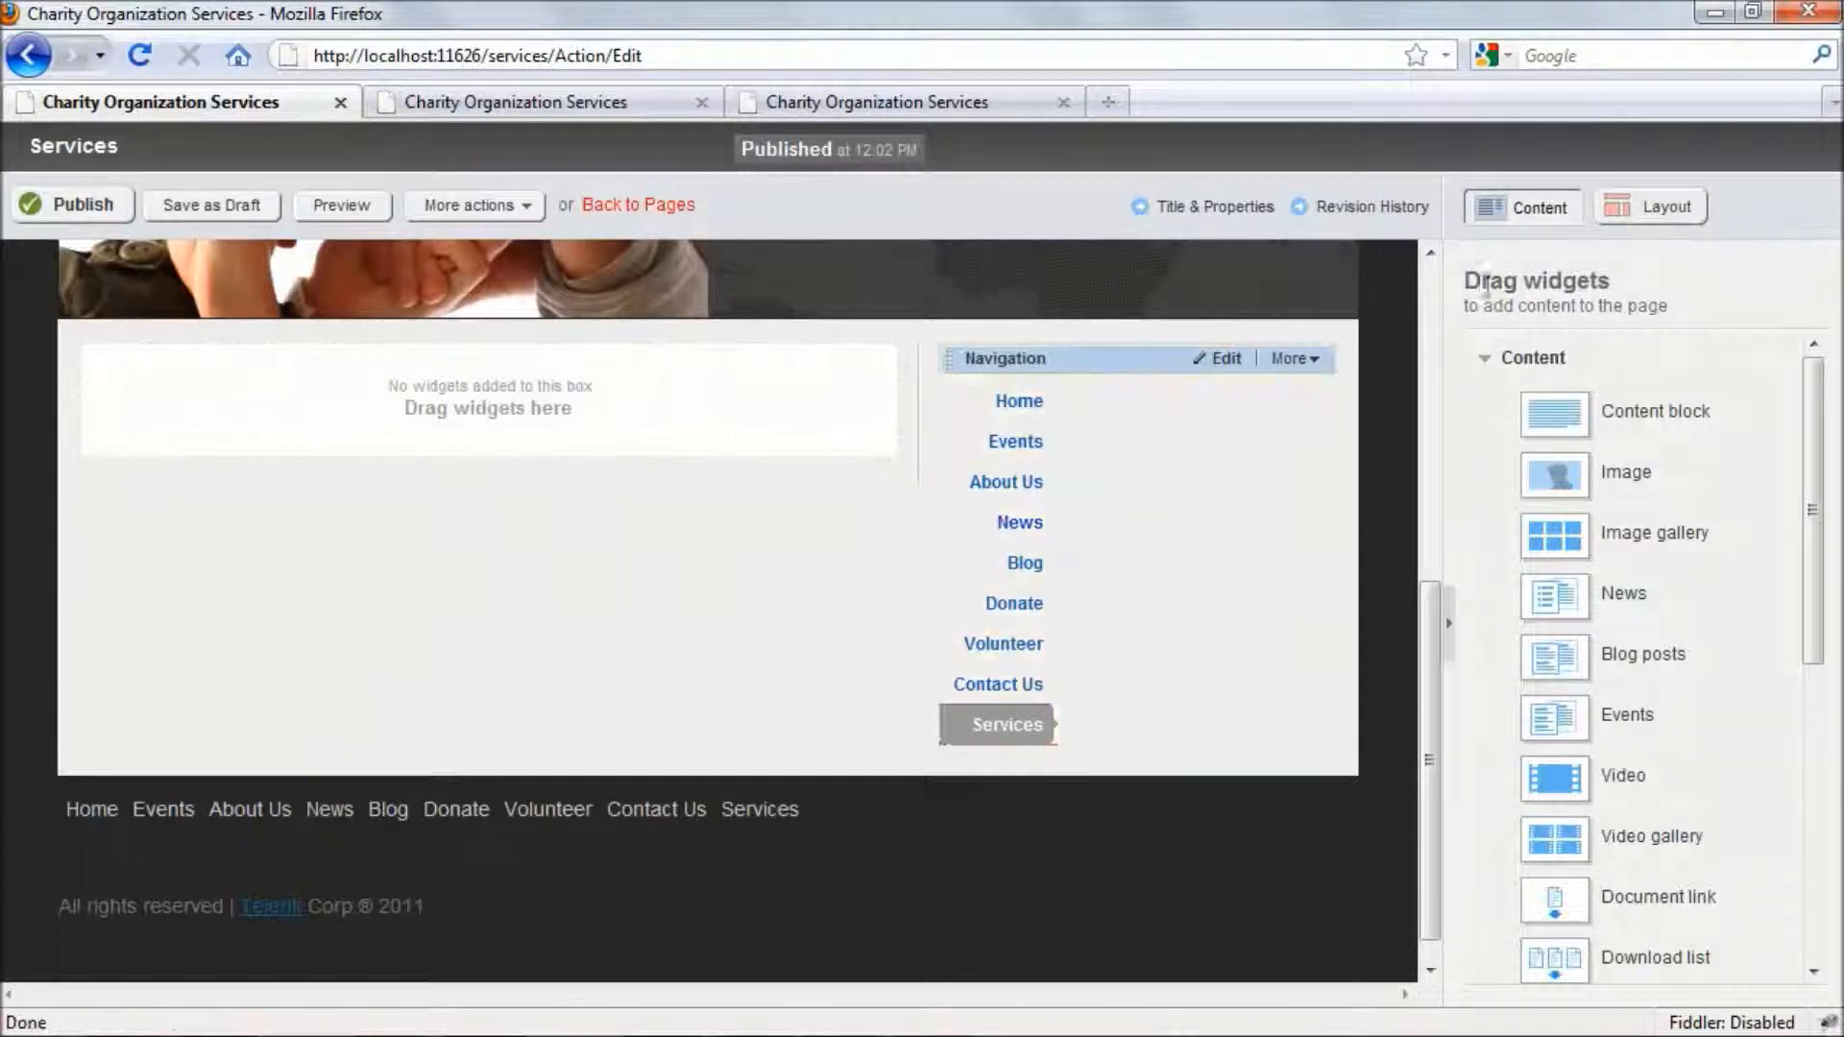
- Divide the empty main box with a 50% + 50% layout element and set Column 1's right spacing to 0 px
left_click(1635, 217)
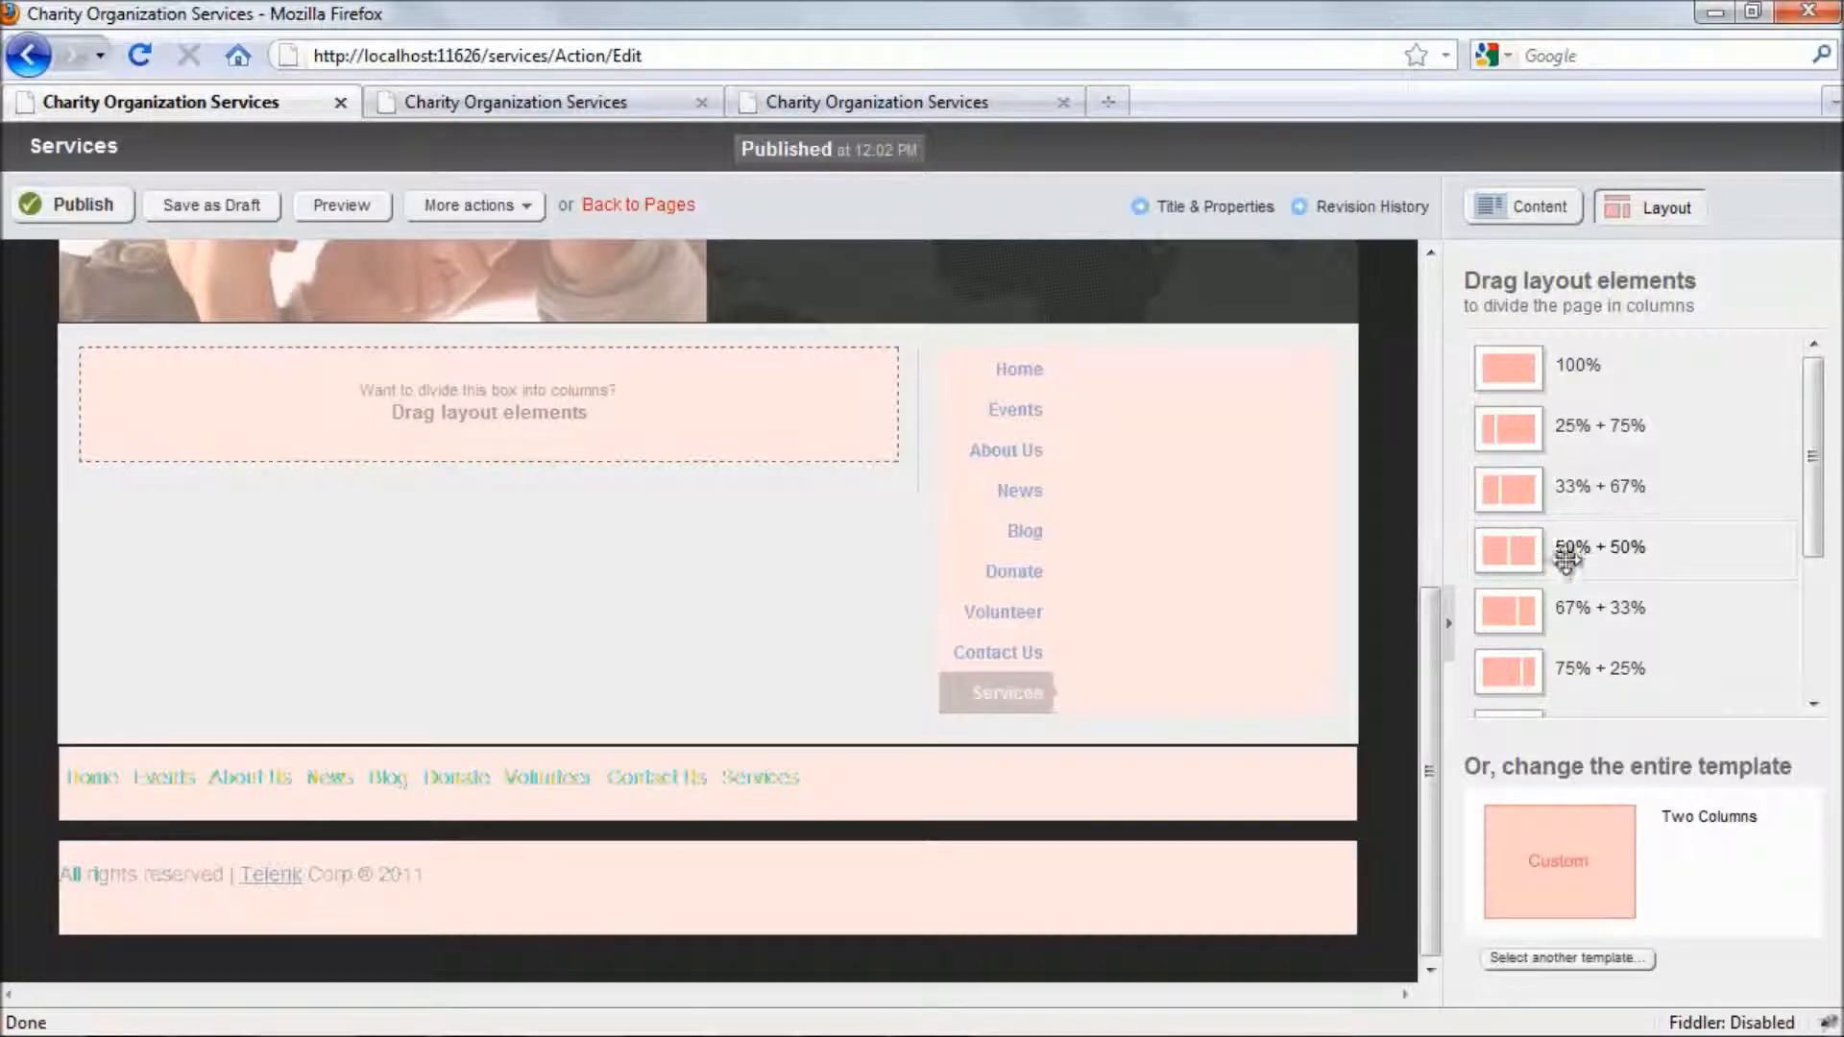
left_click_drag(1584, 545, 377, 392)
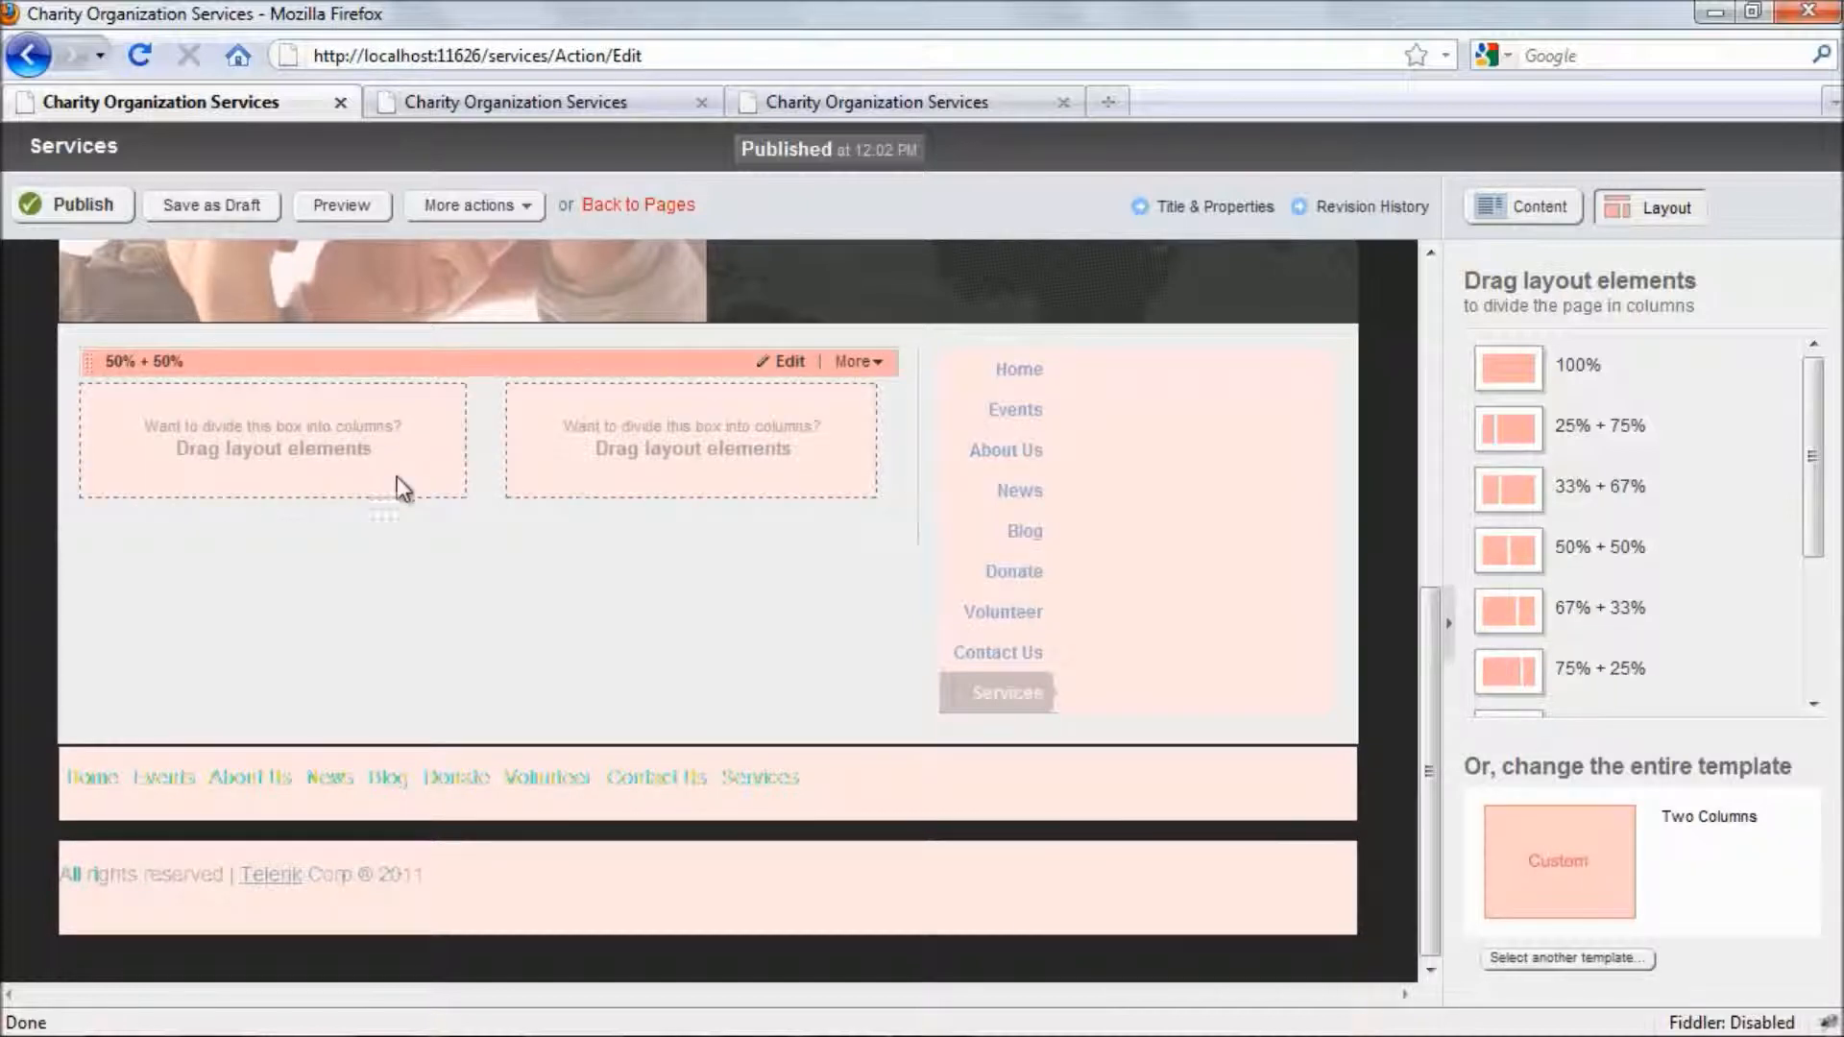
left_click(790, 363)
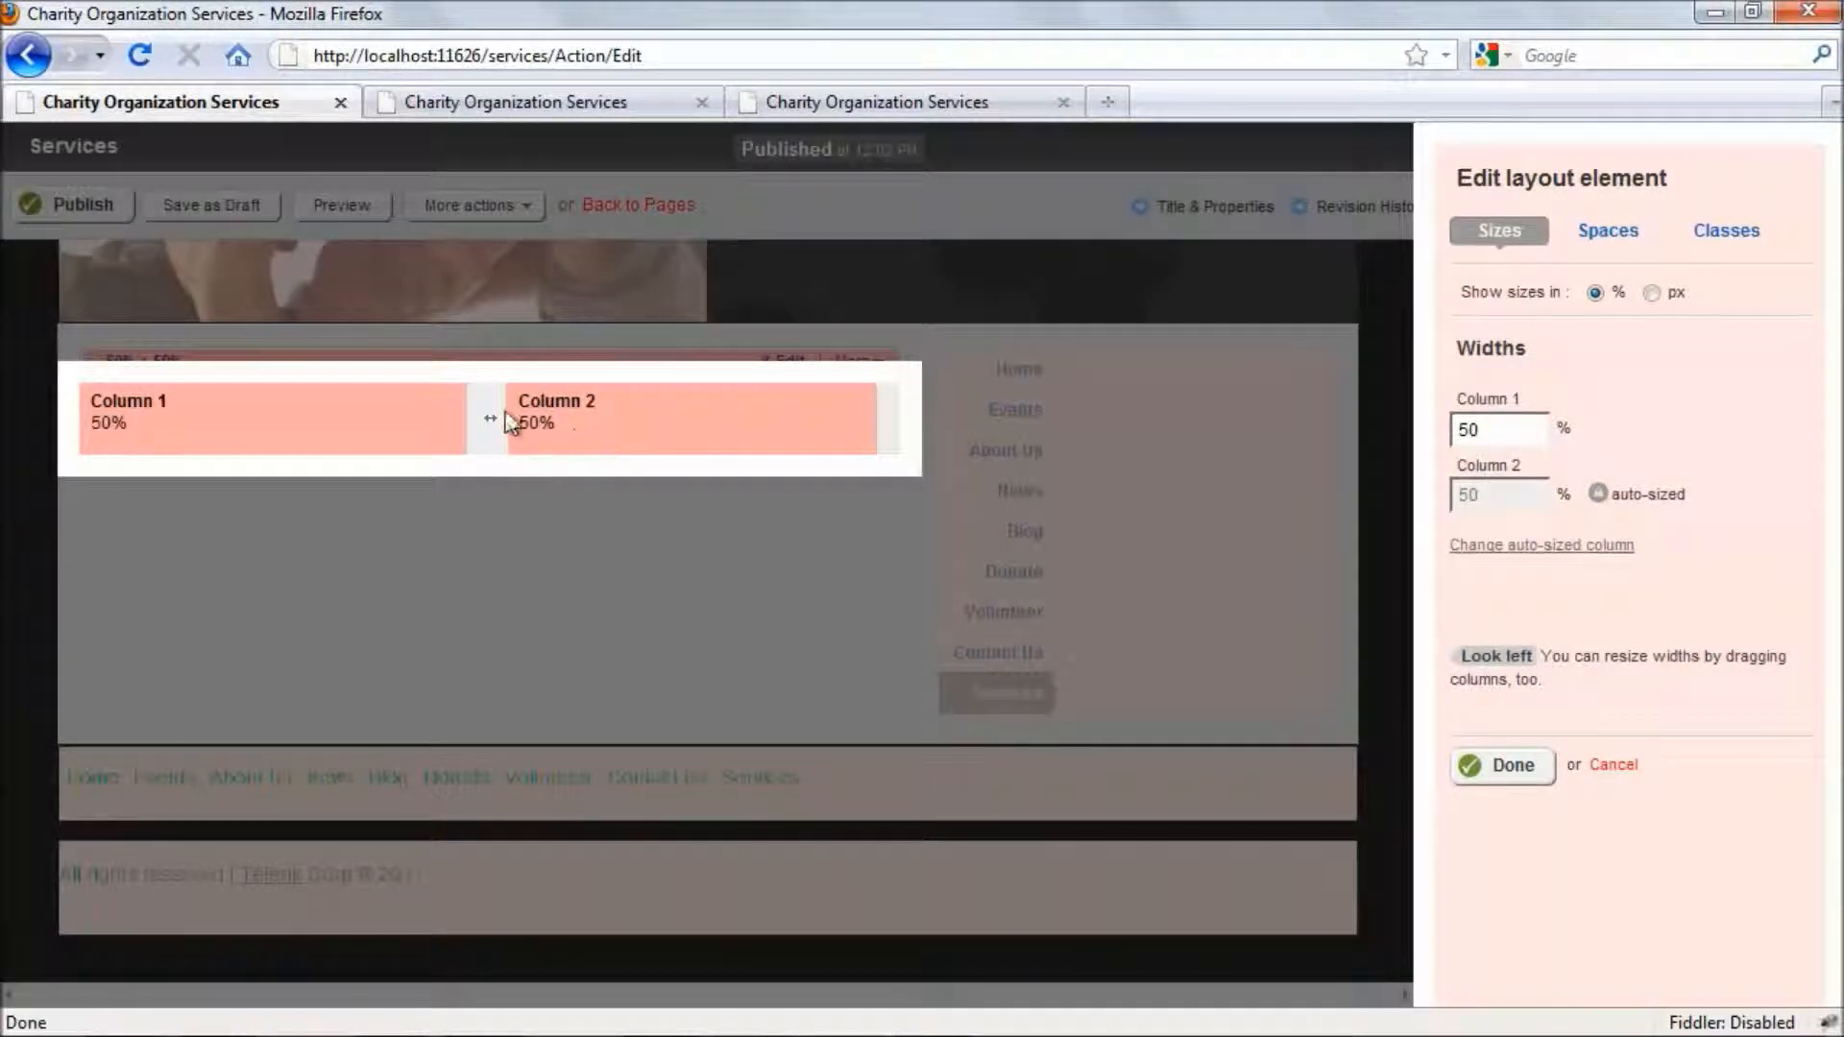
mouse_move(487, 416)
left_mouse_down()
mouse_move(470, 422)
mouse_move(486, 423)
left_mouse_up()
left_click(1594, 230)
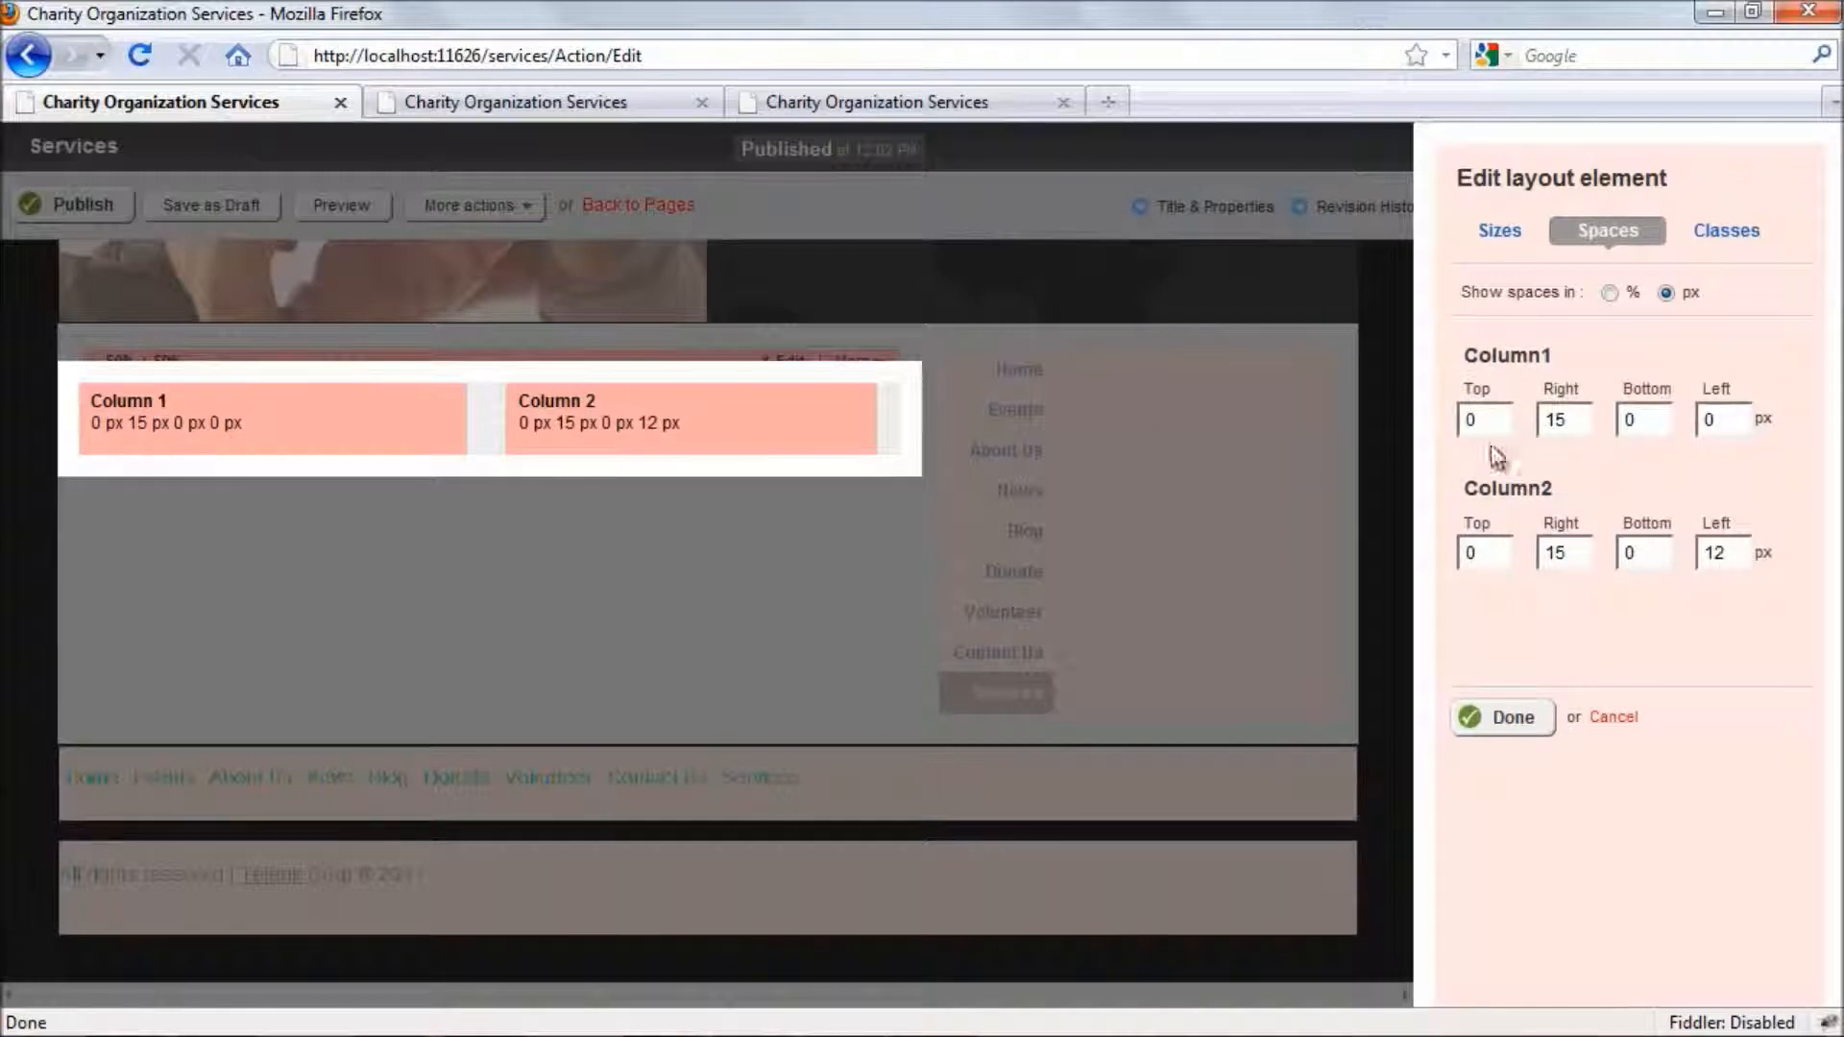
double_click(1571, 421)
type("0")
left_click(1589, 555)
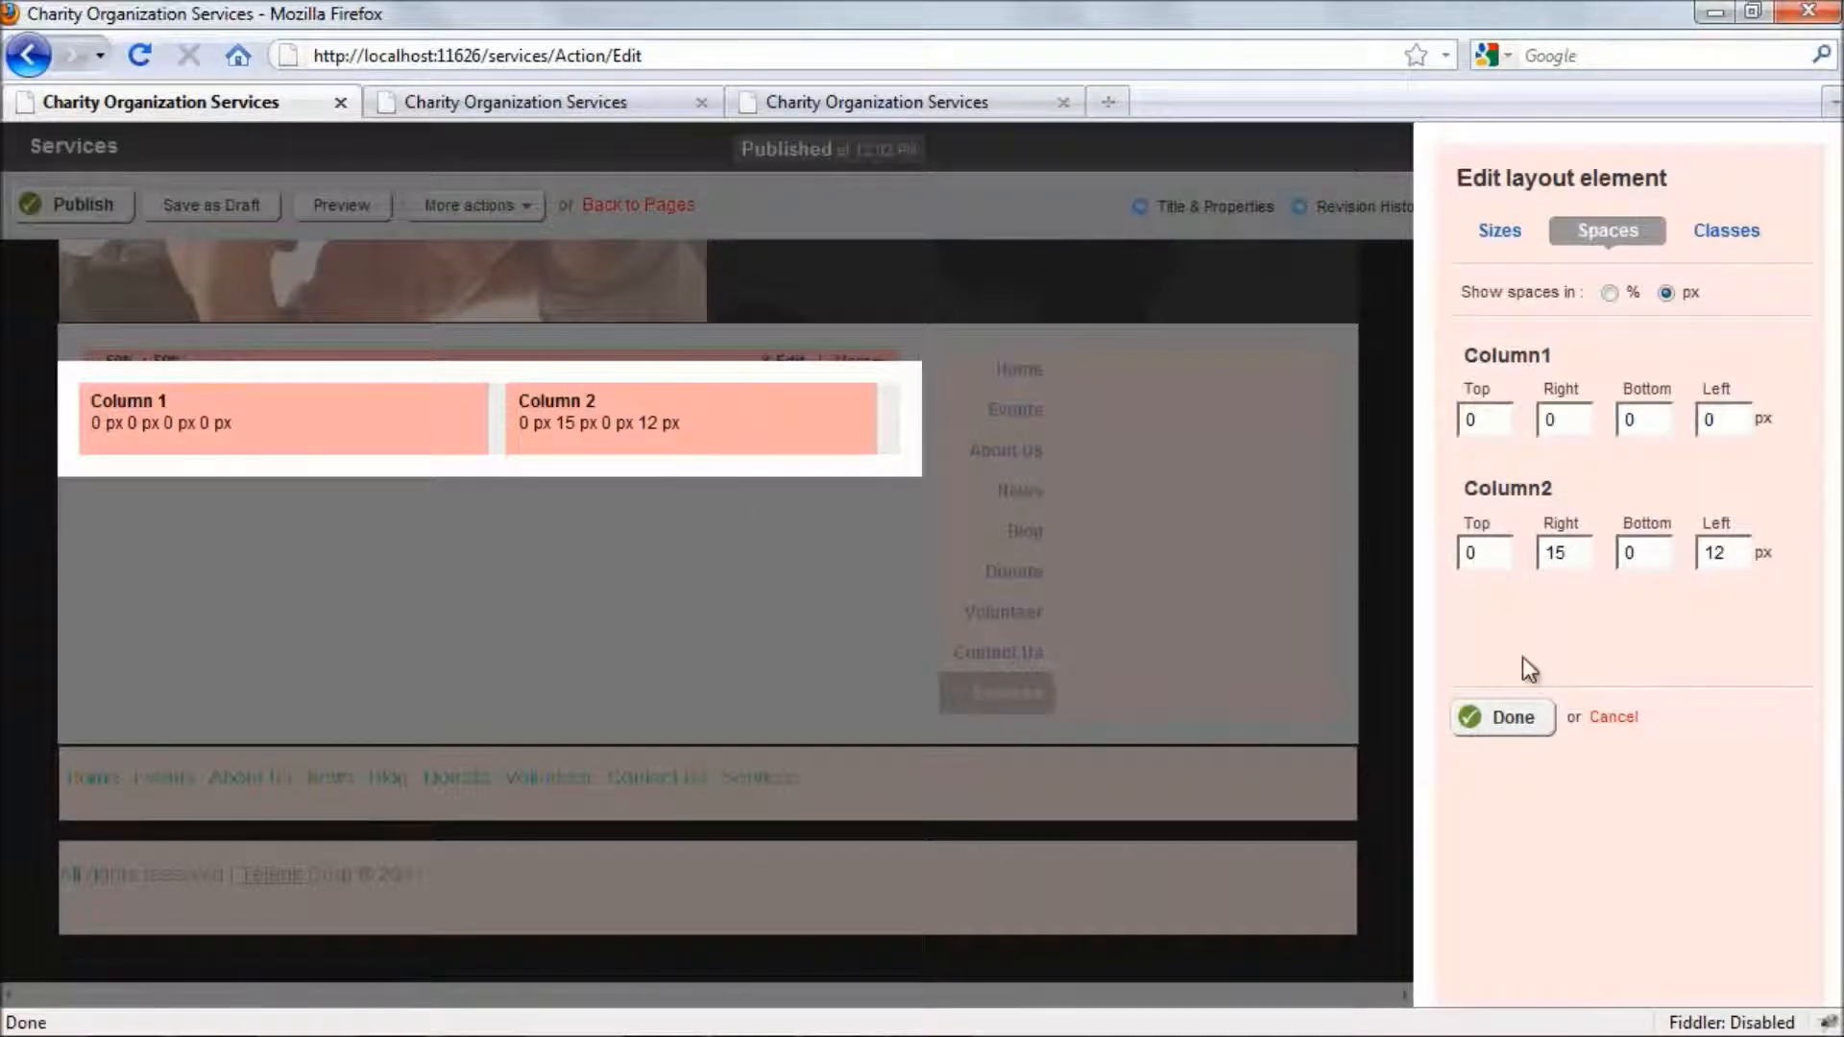
left_click(1511, 721)
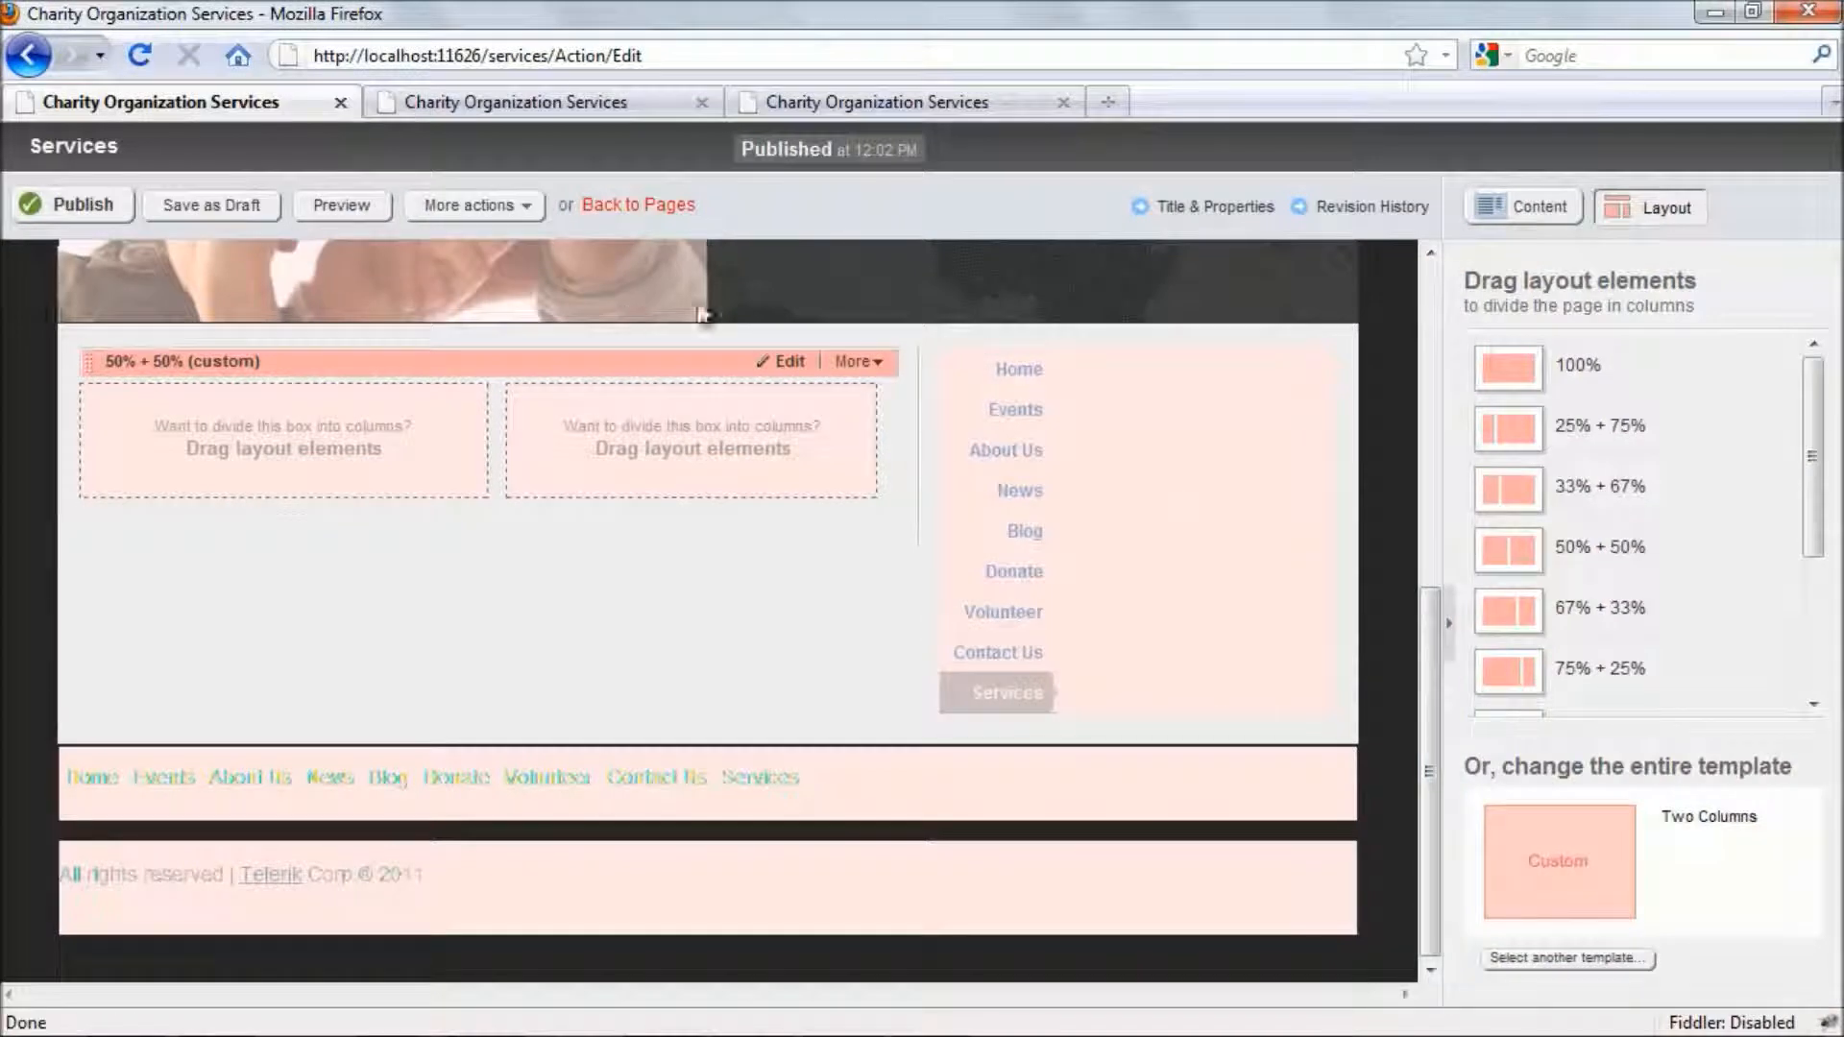
- Add a News widget to the second column of the new layout and a Blog posts widget to the first
left_click(1522, 209)
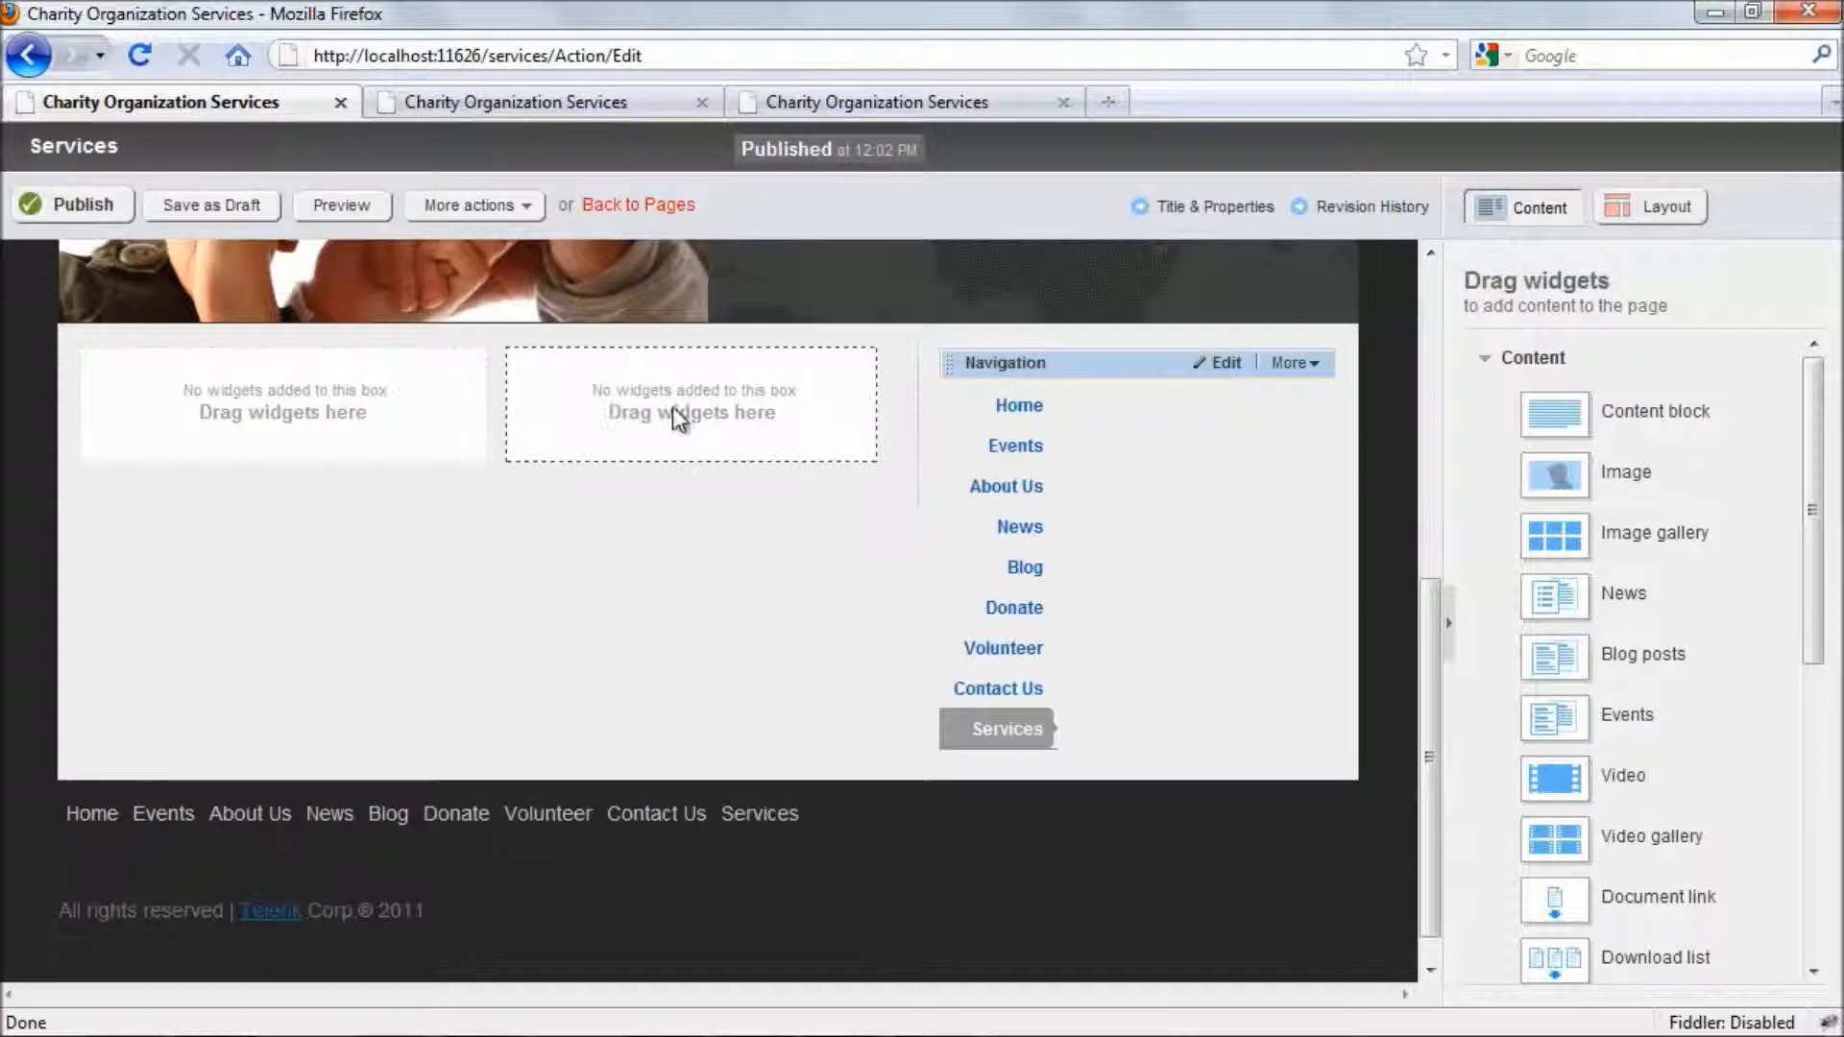
mouse_move(1818, 520)
left_mouse_down()
mouse_move(1818, 552)
mouse_move(1818, 512)
left_mouse_up()
left_click_drag(1592, 573, 703, 430)
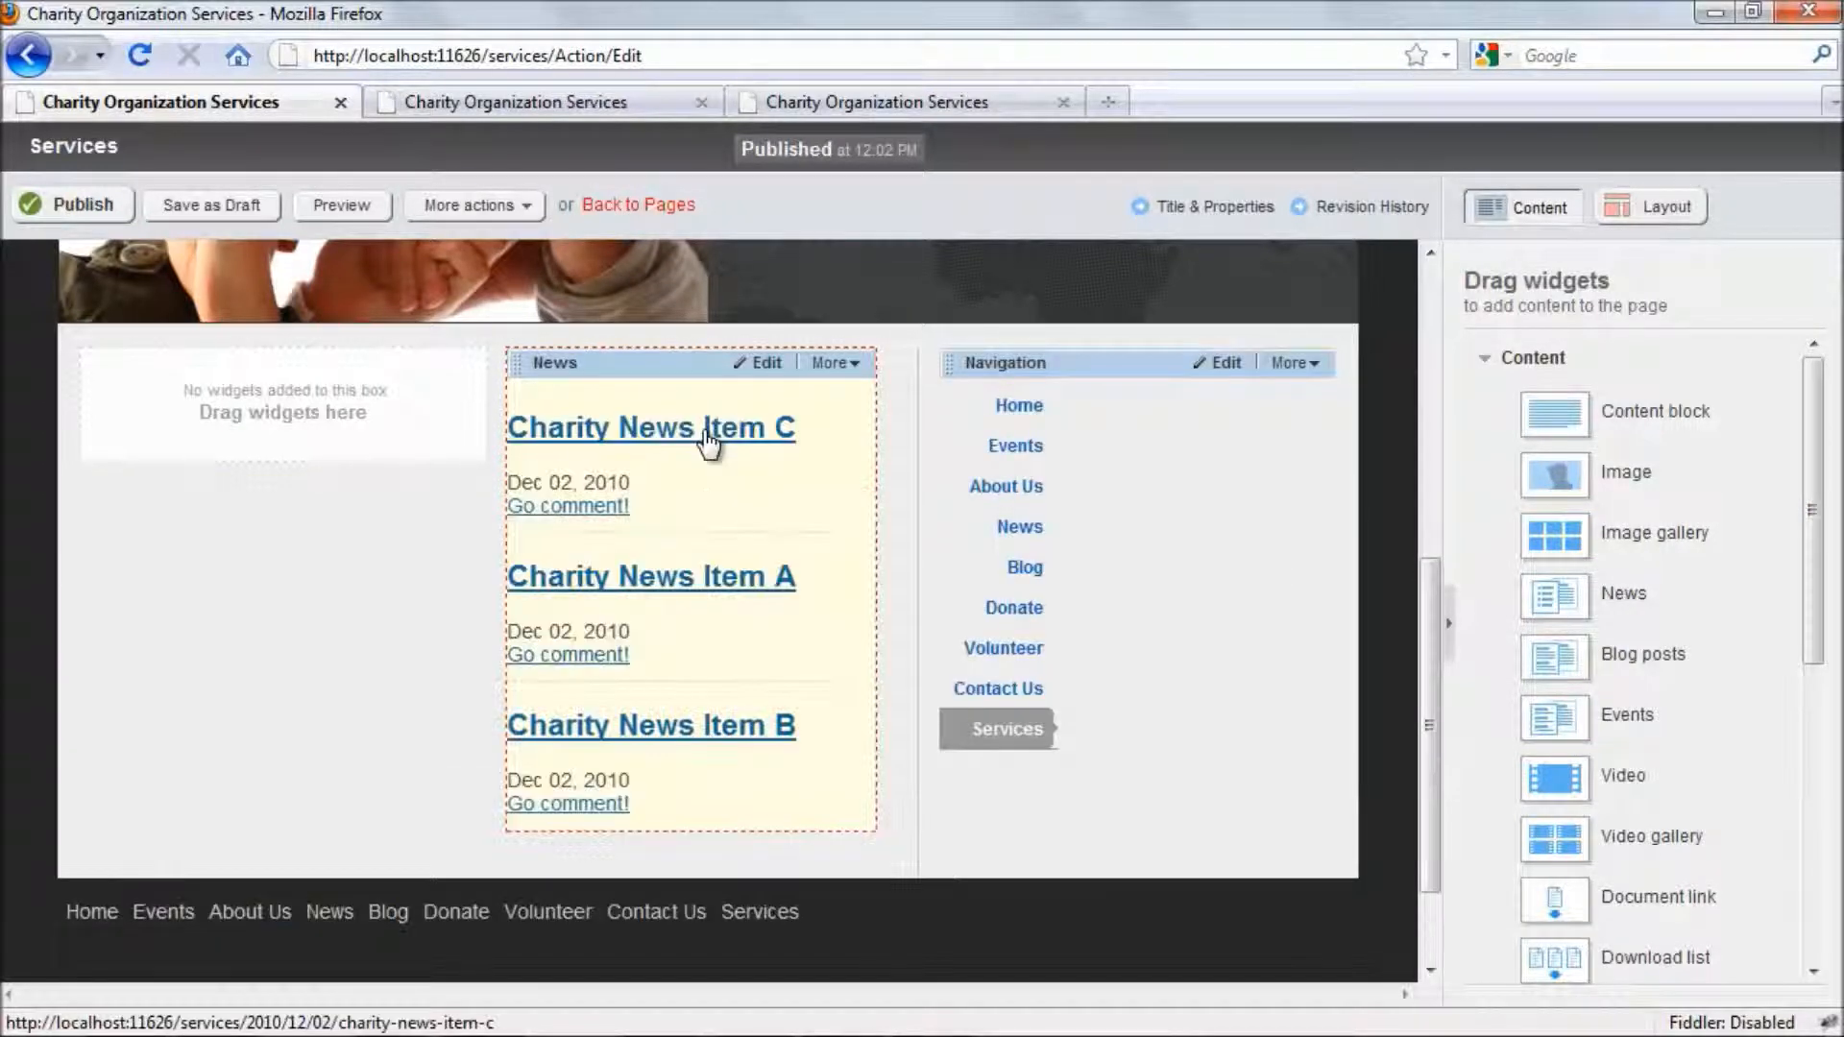
left_click_drag(1579, 634, 313, 429)
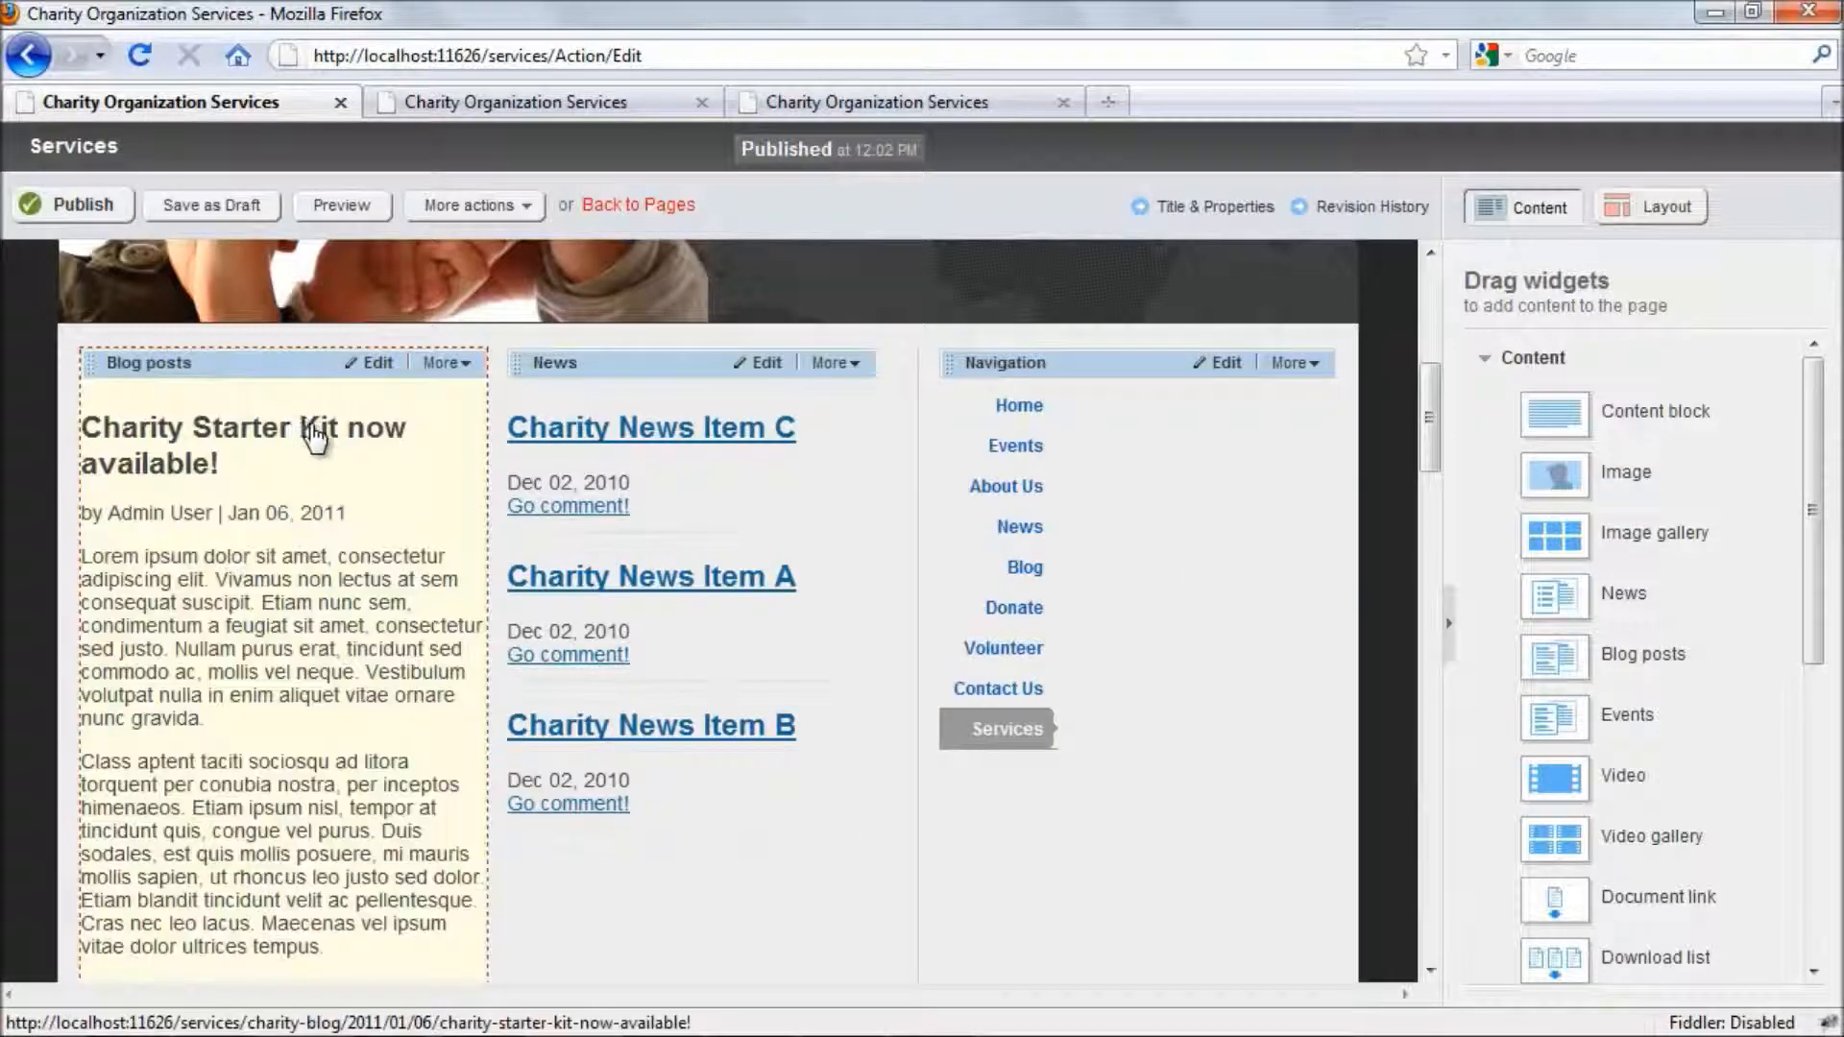
- Review the Services page's new columns and the shared banner and slogan areas, and publish the page
scroll(825, 727, "down", 3)
scroll(791, 766, "up", 5)
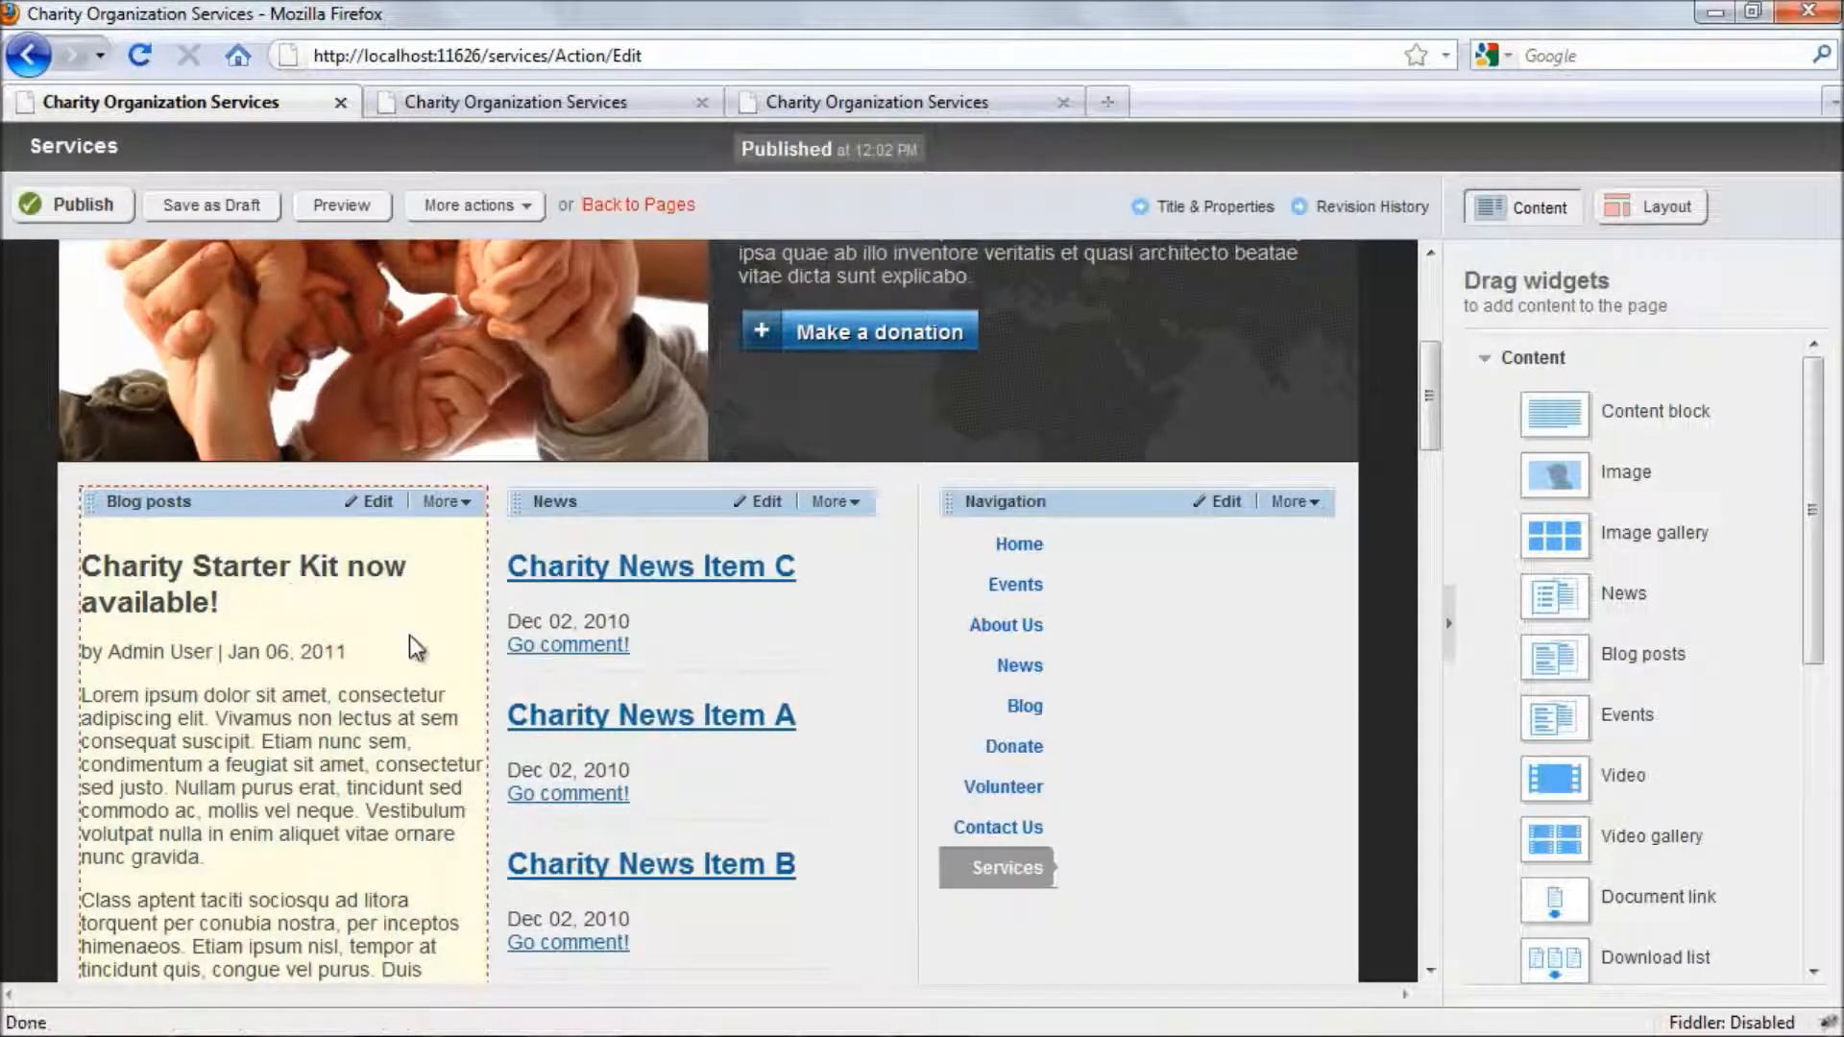
scroll(397, 730, "up", 5)
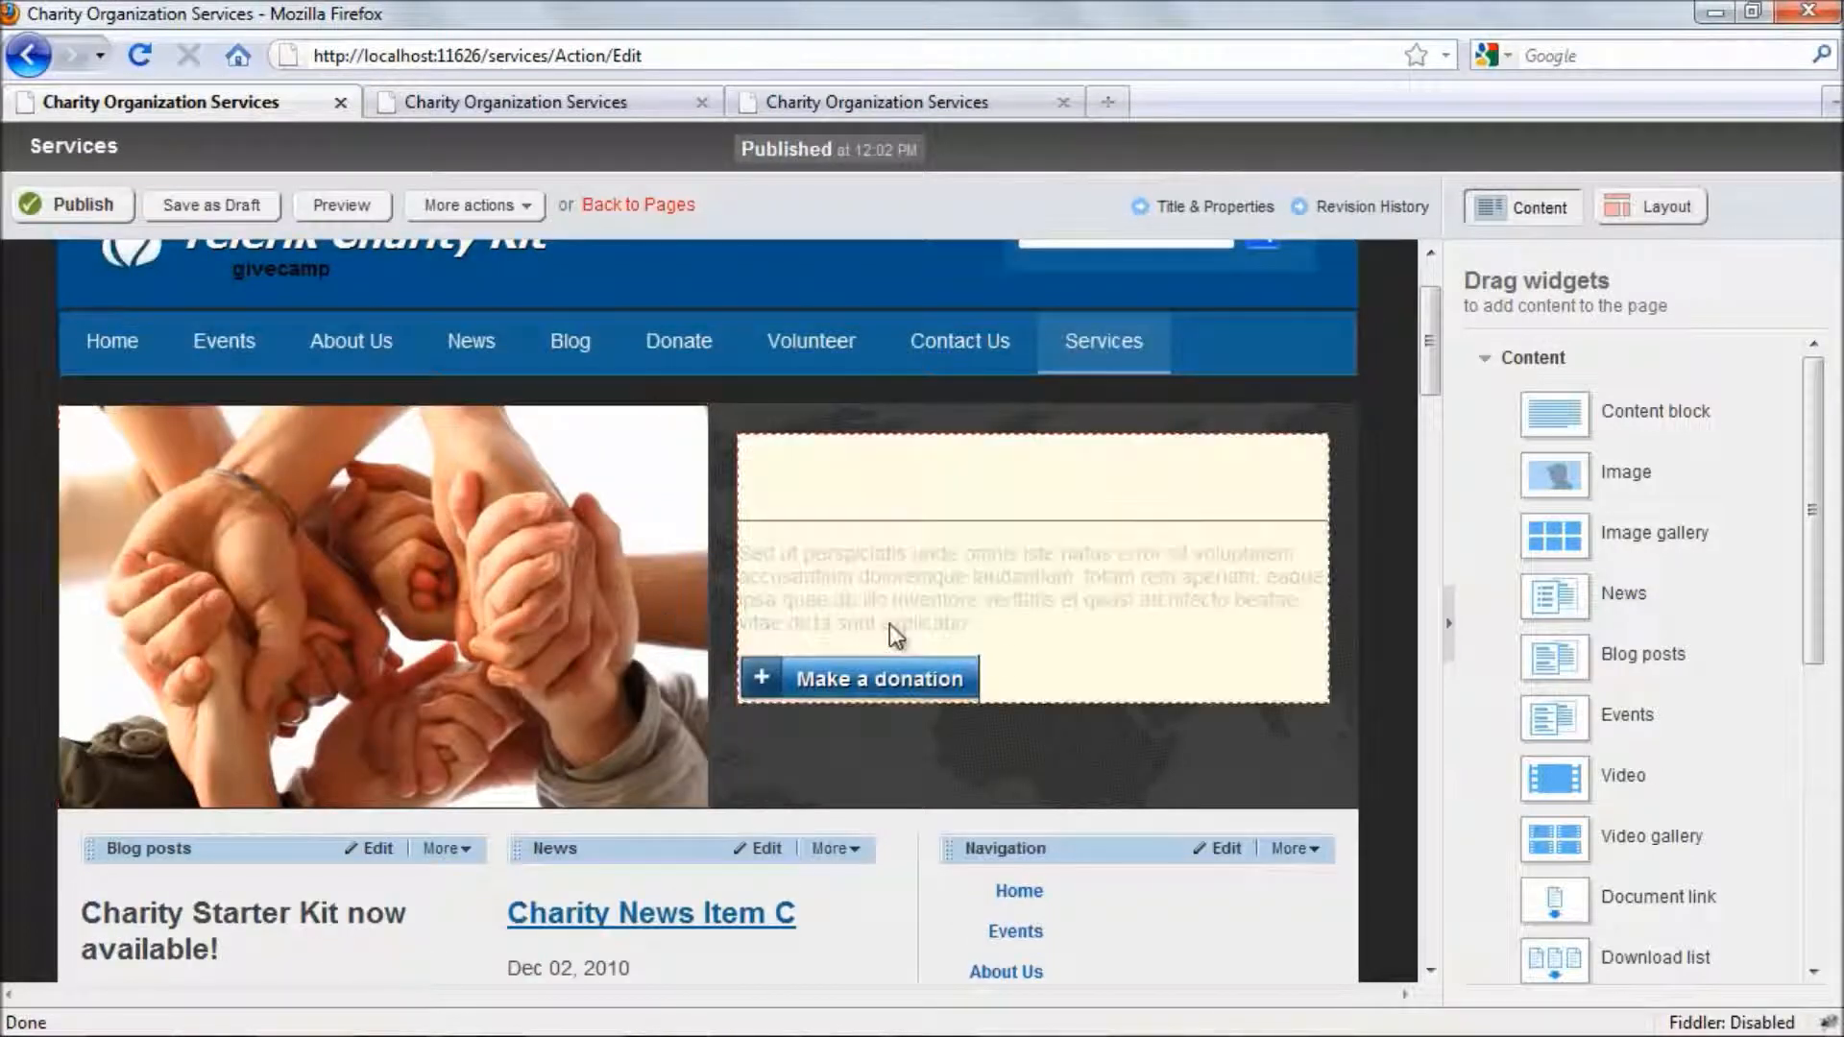
left_click_drag(1026, 619, 868, 543)
left_click(1046, 627)
left_click_drag(1029, 651, 855, 547)
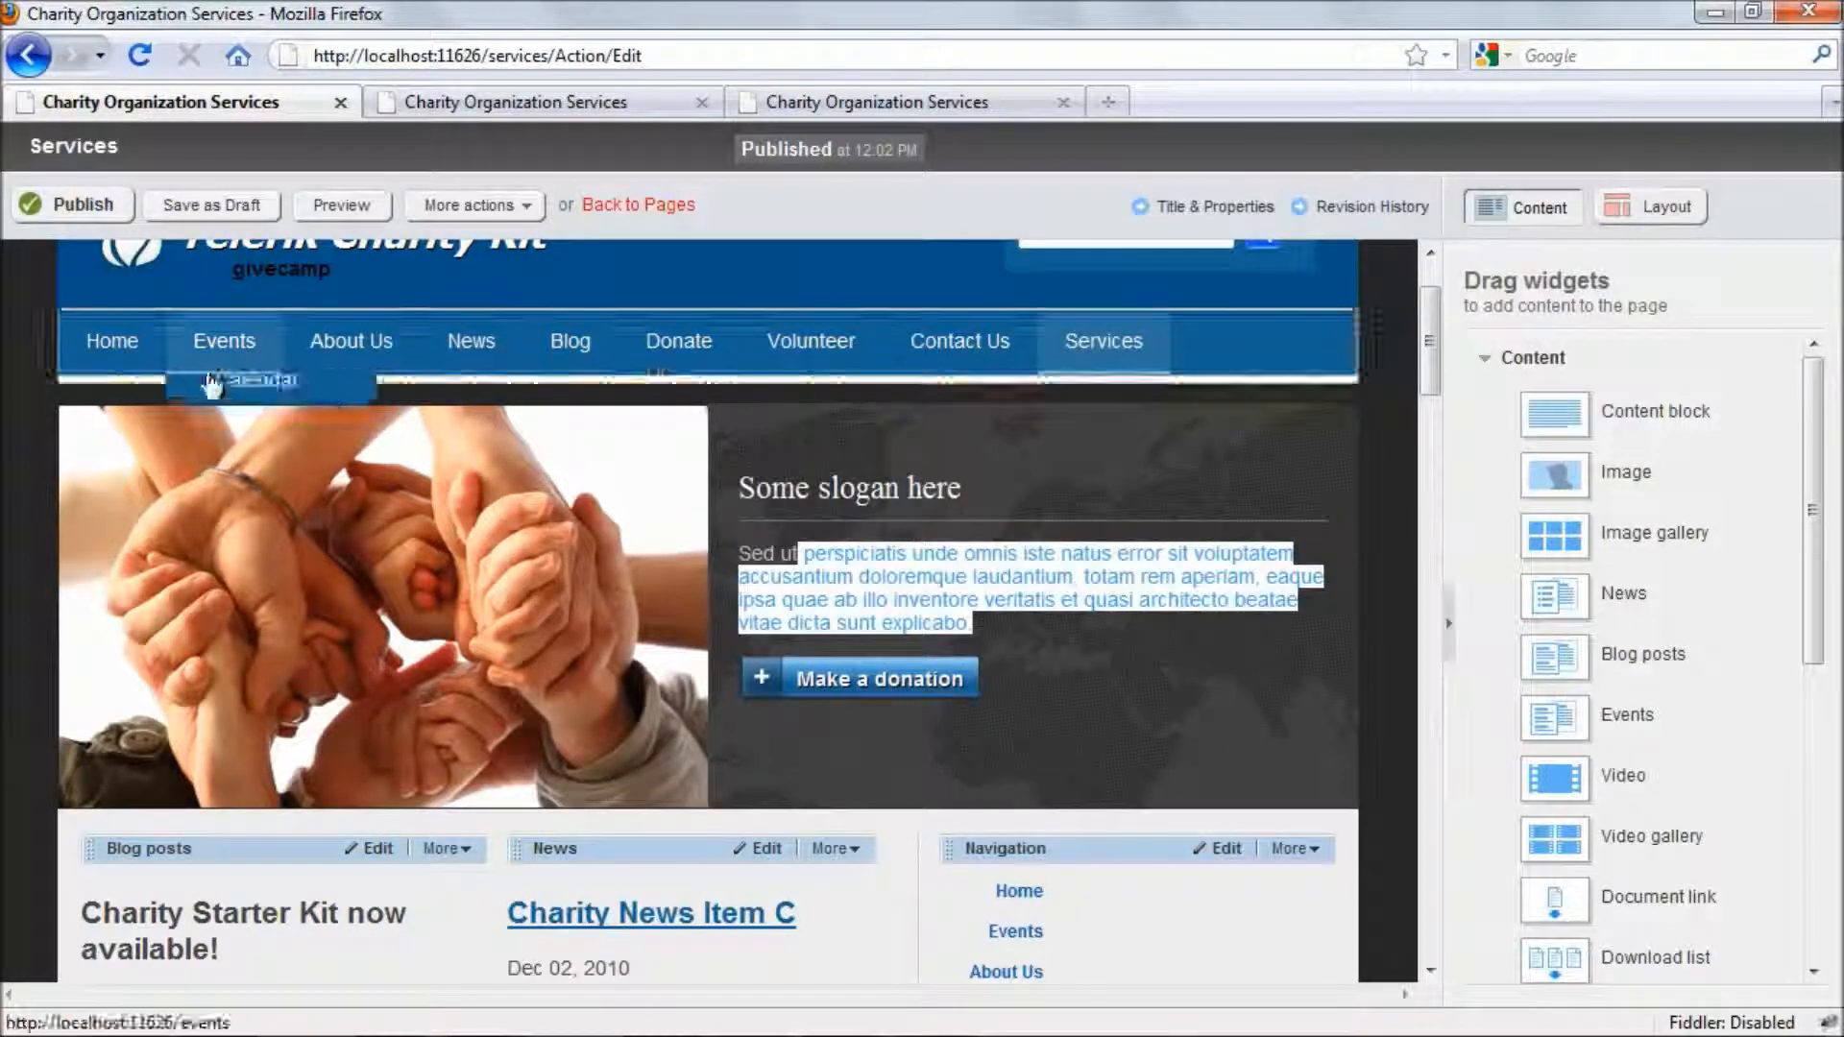
scroll(456, 649, "down", 3)
scroll(456, 651, "up", 3)
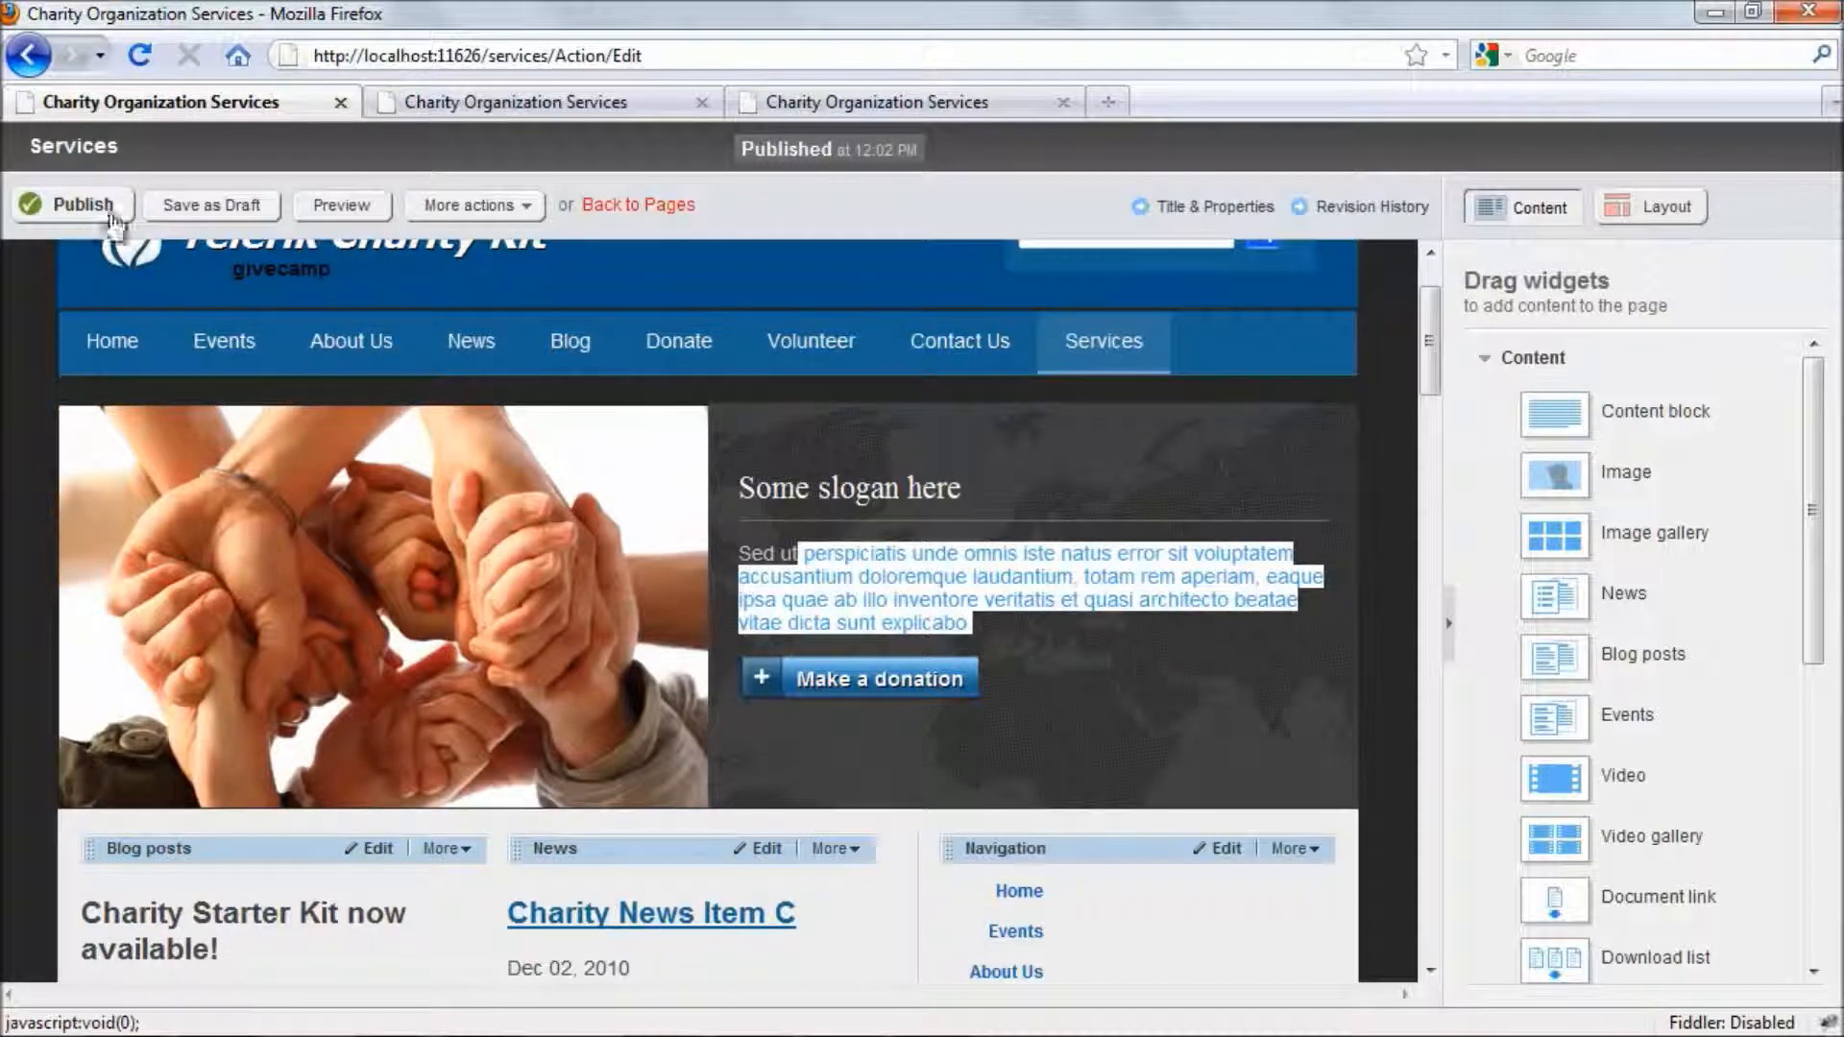
left_click(83, 204)
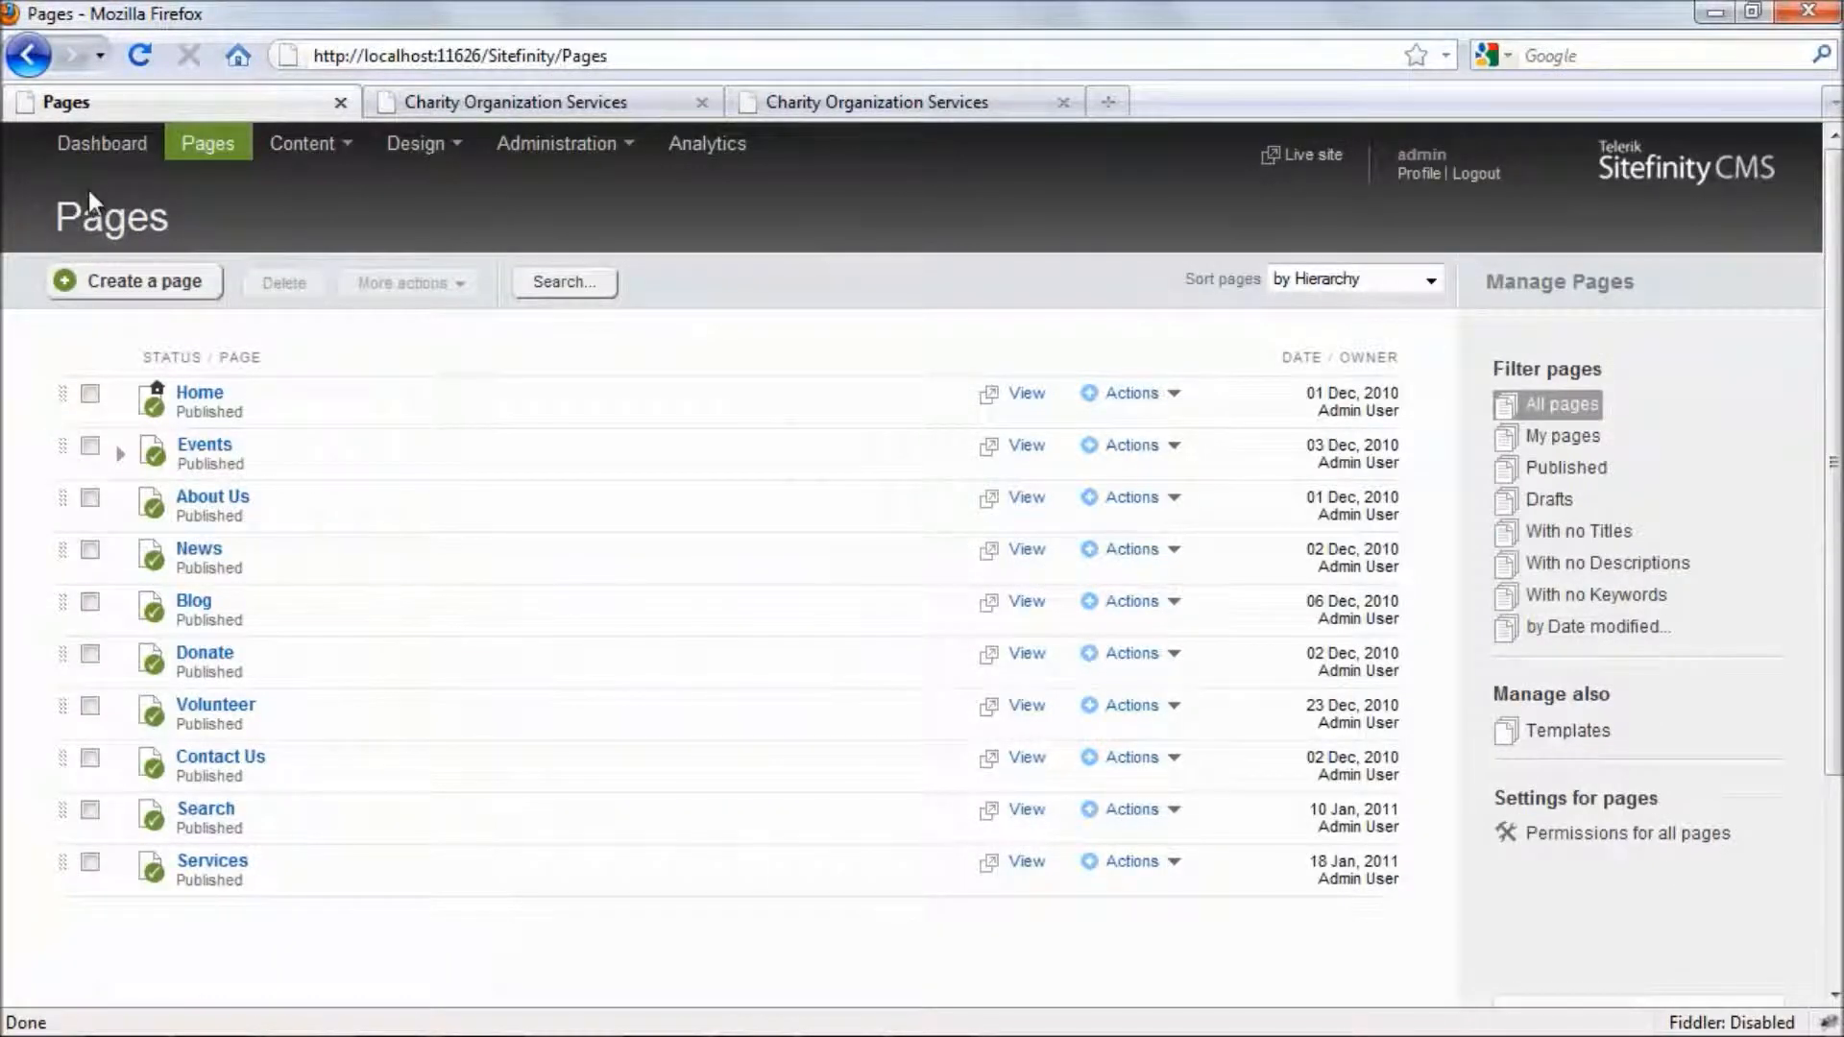
- Open the Base Template for editing from the site's page templates
mouse_move(442, 163)
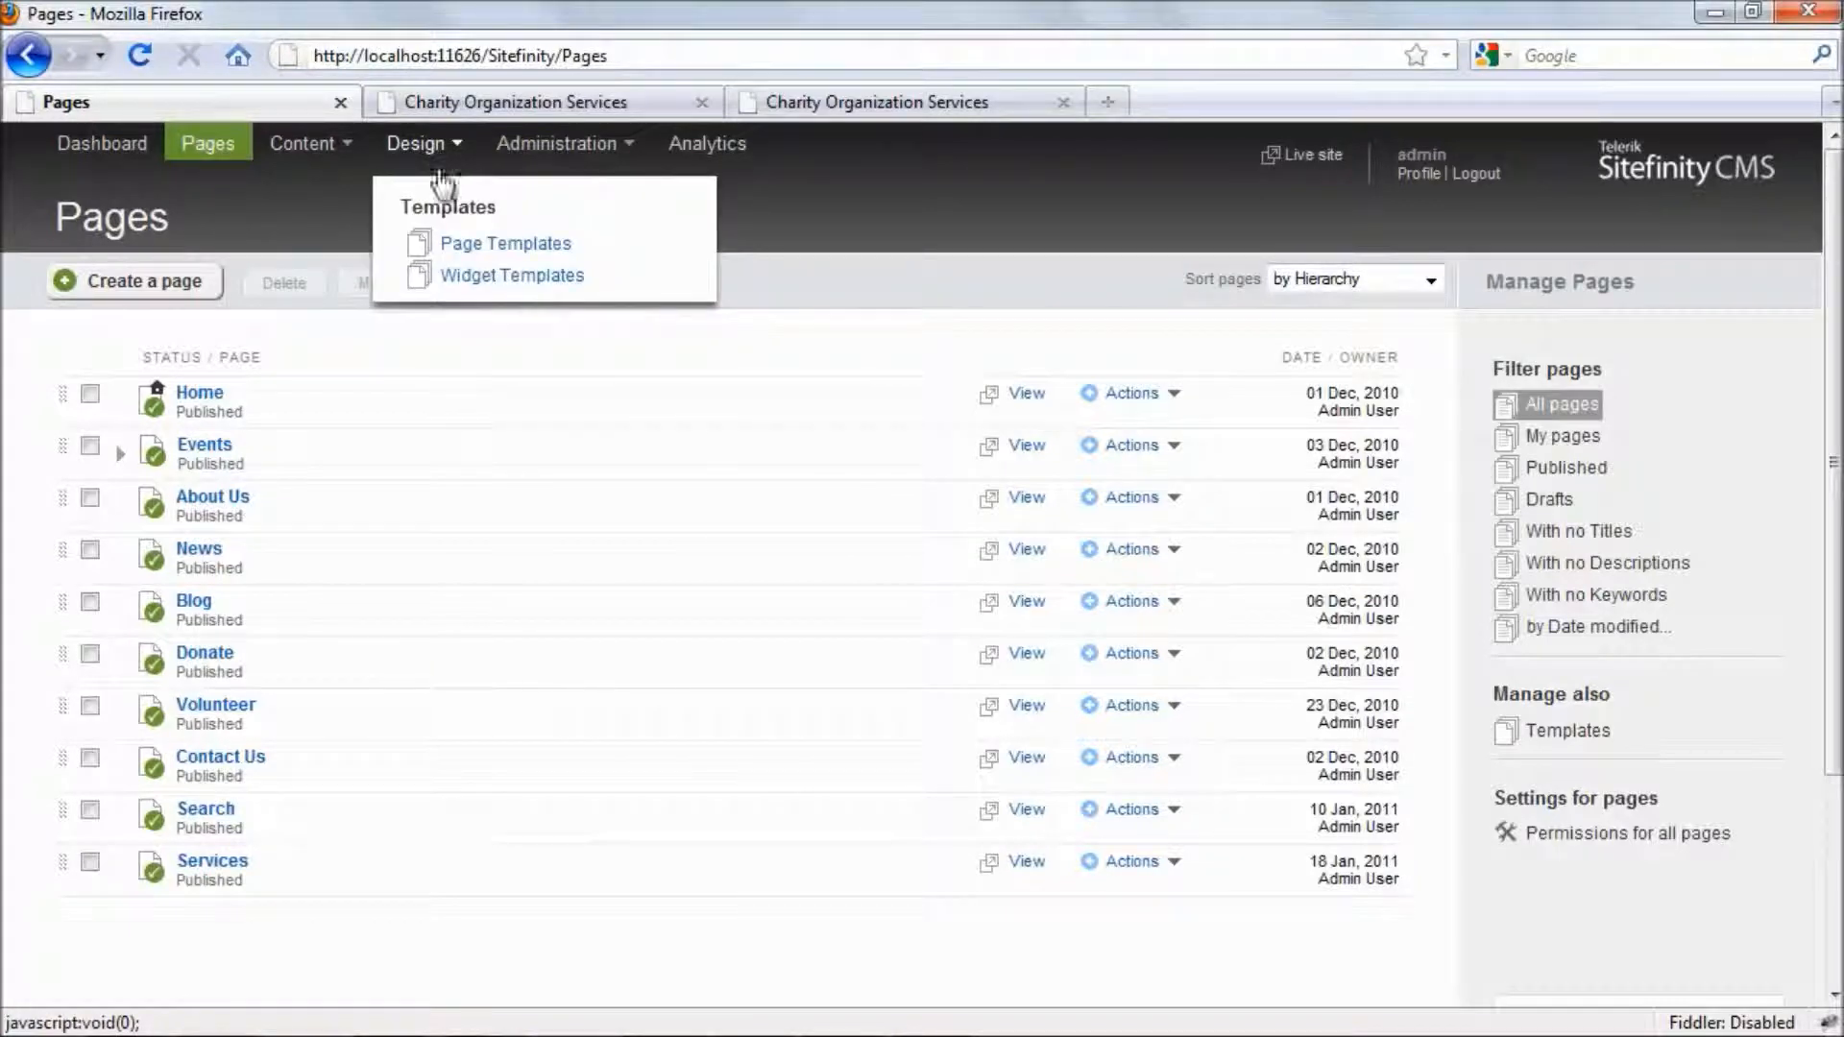
left_click(475, 251)
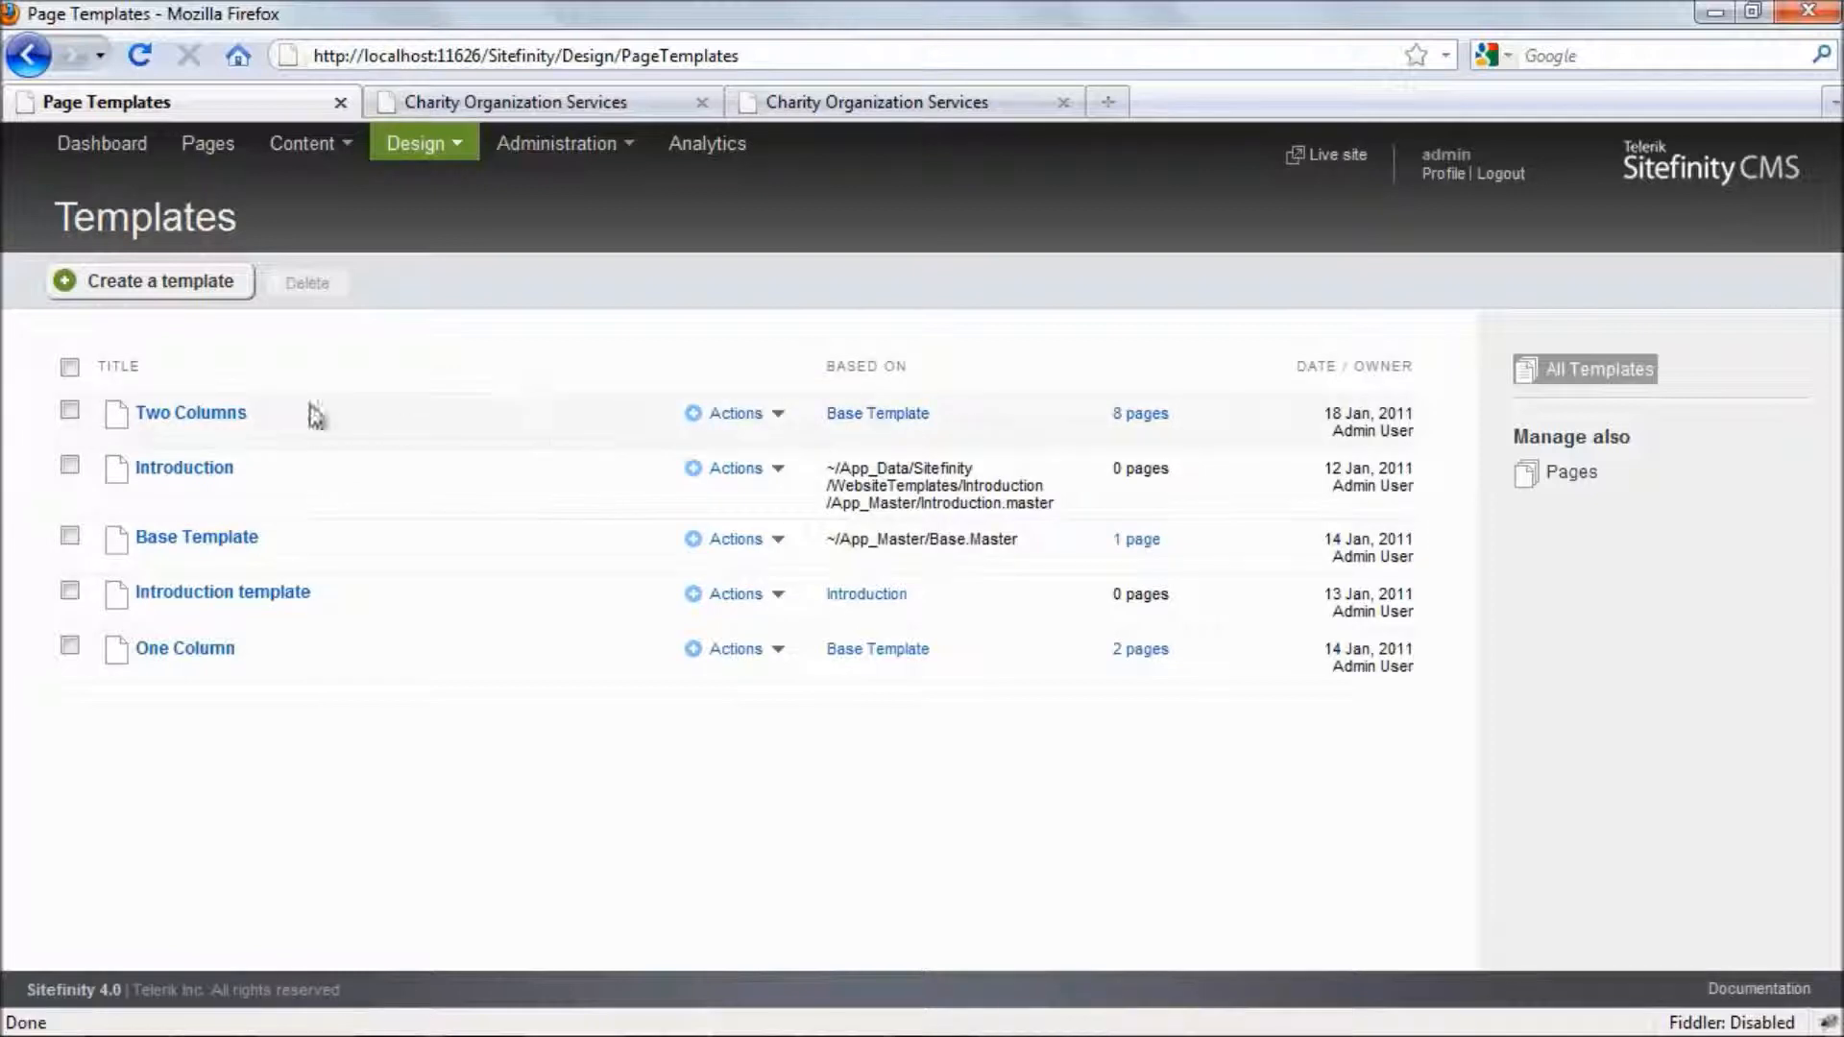
left_click(205, 540)
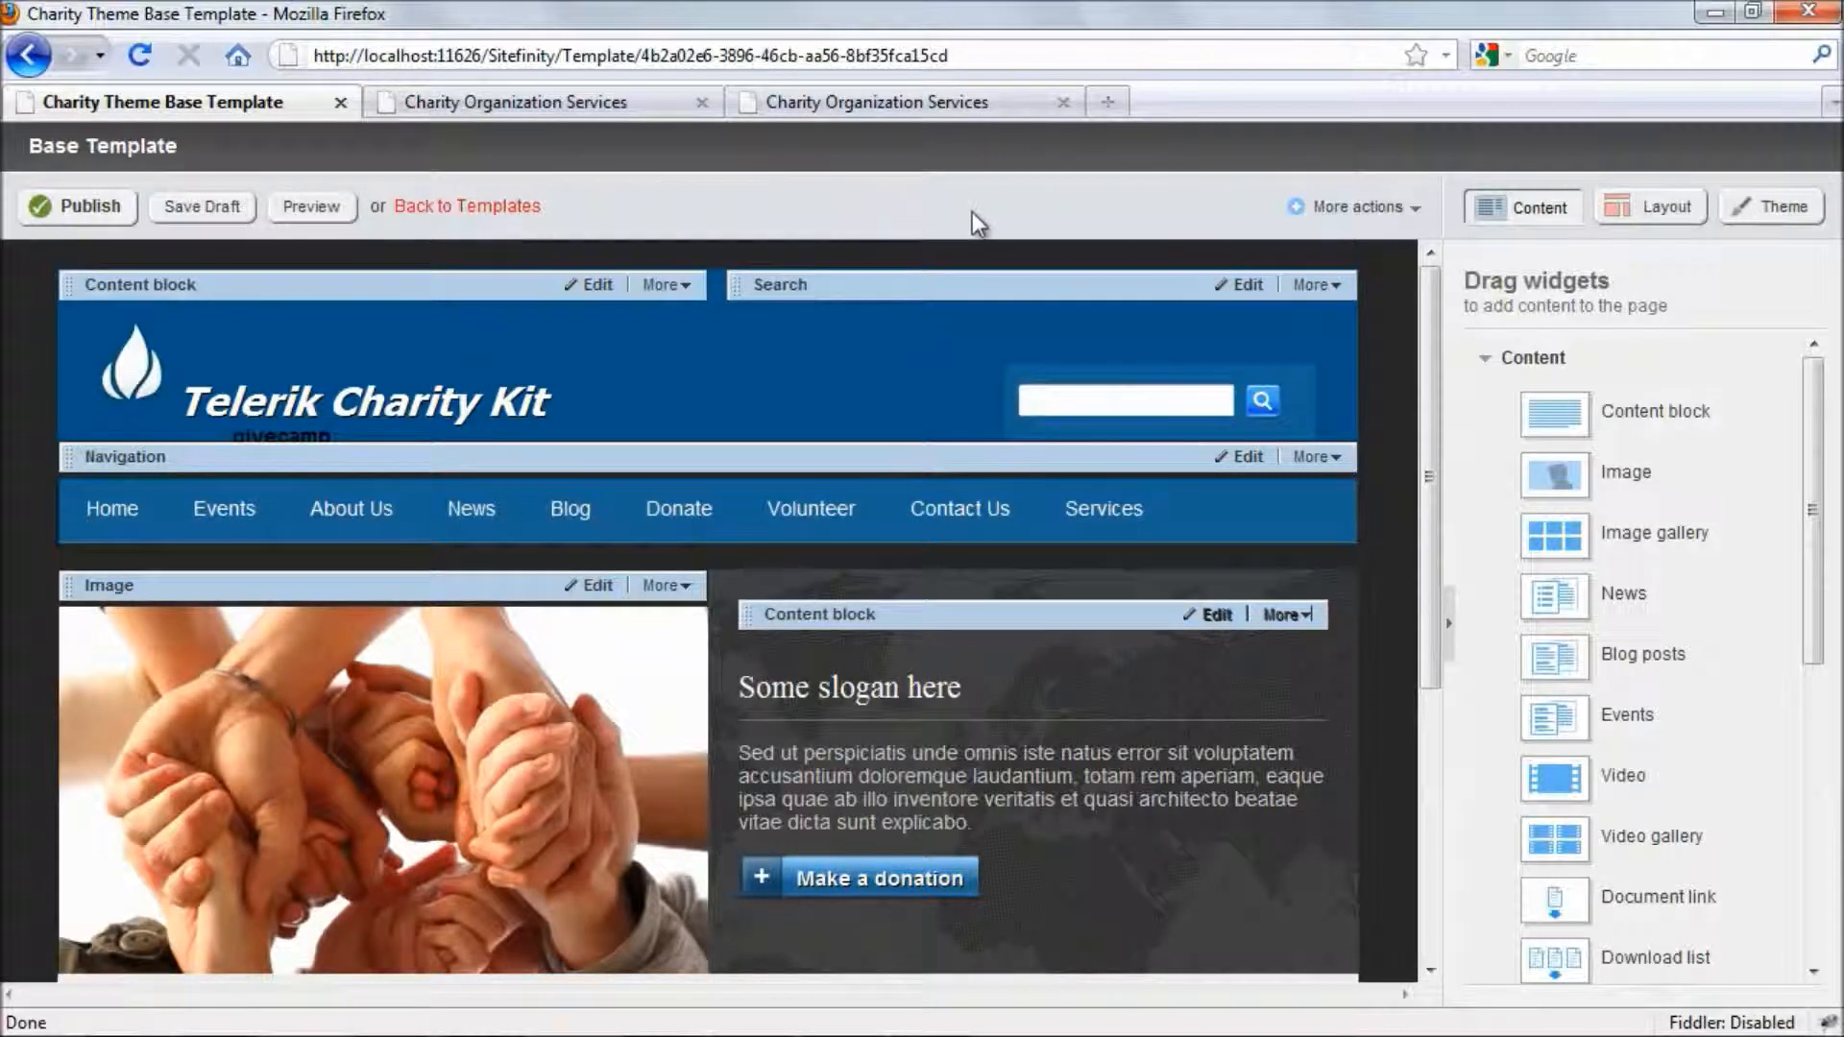
- Examine the Base Template's revision history and open its version 43.0
left_click(1351, 213)
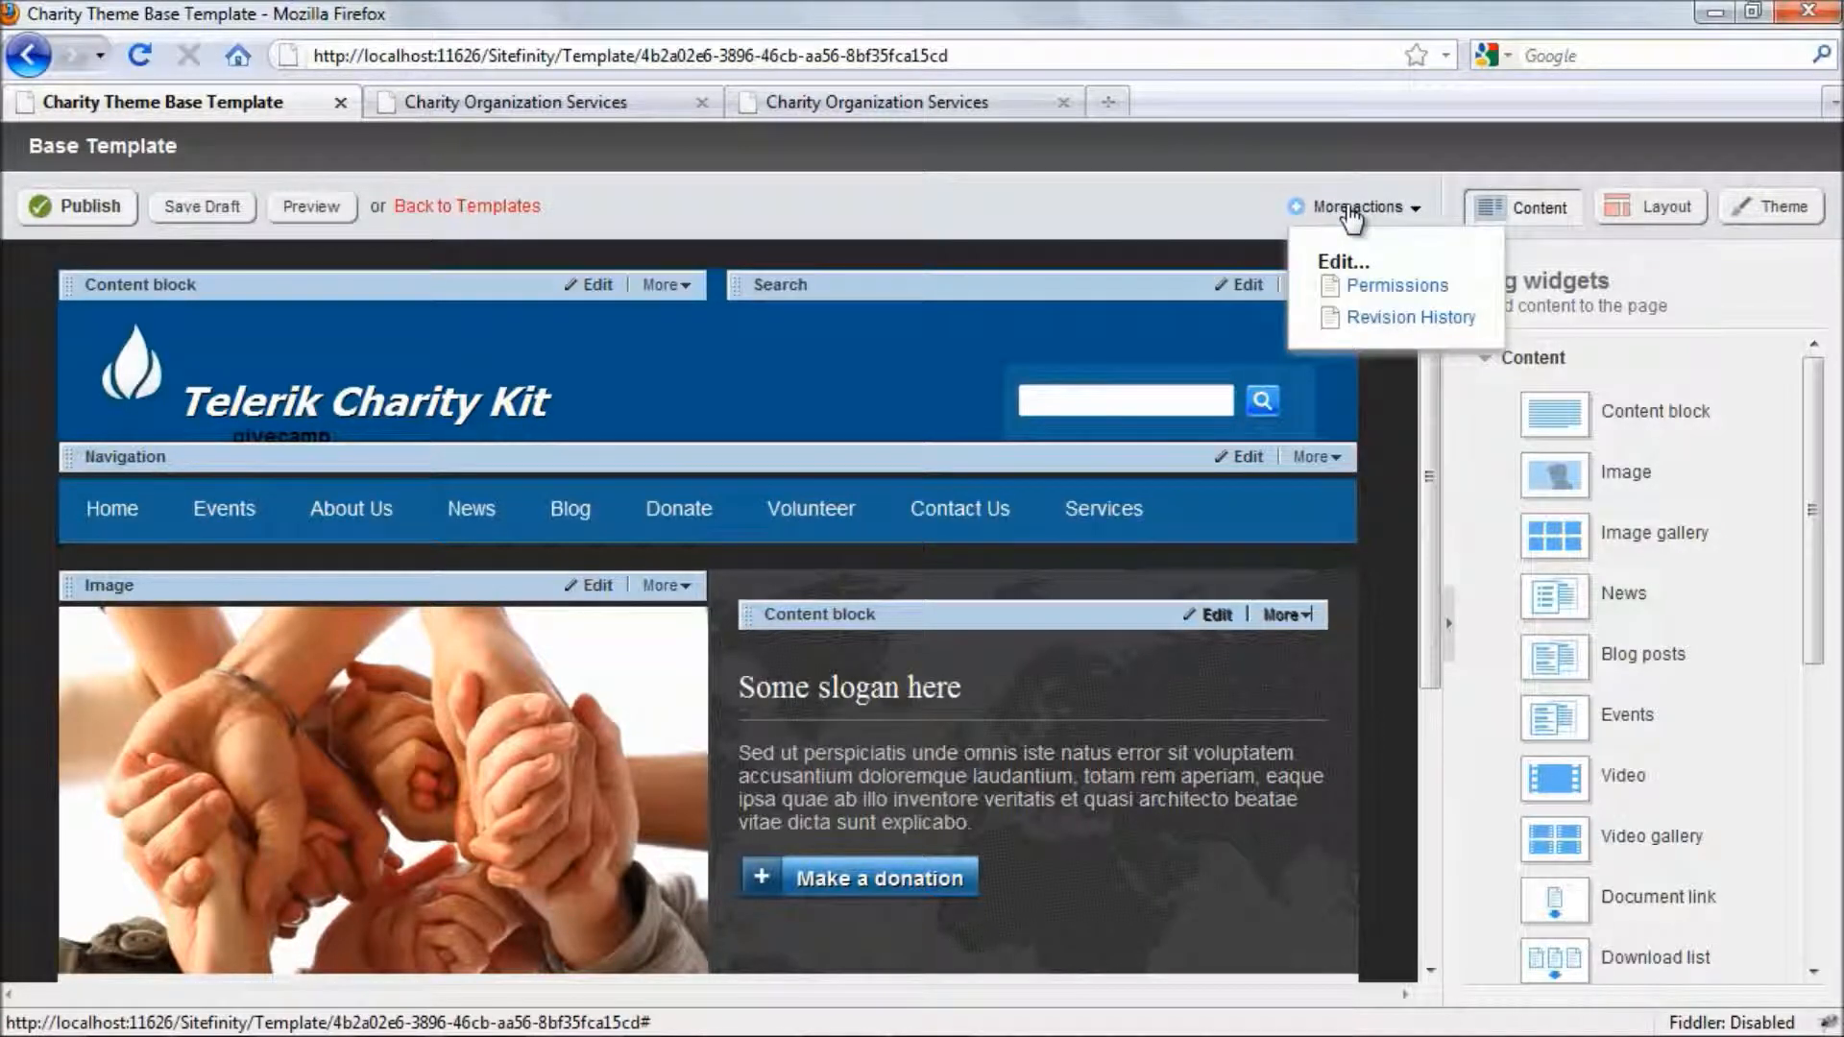
left_click(1366, 323)
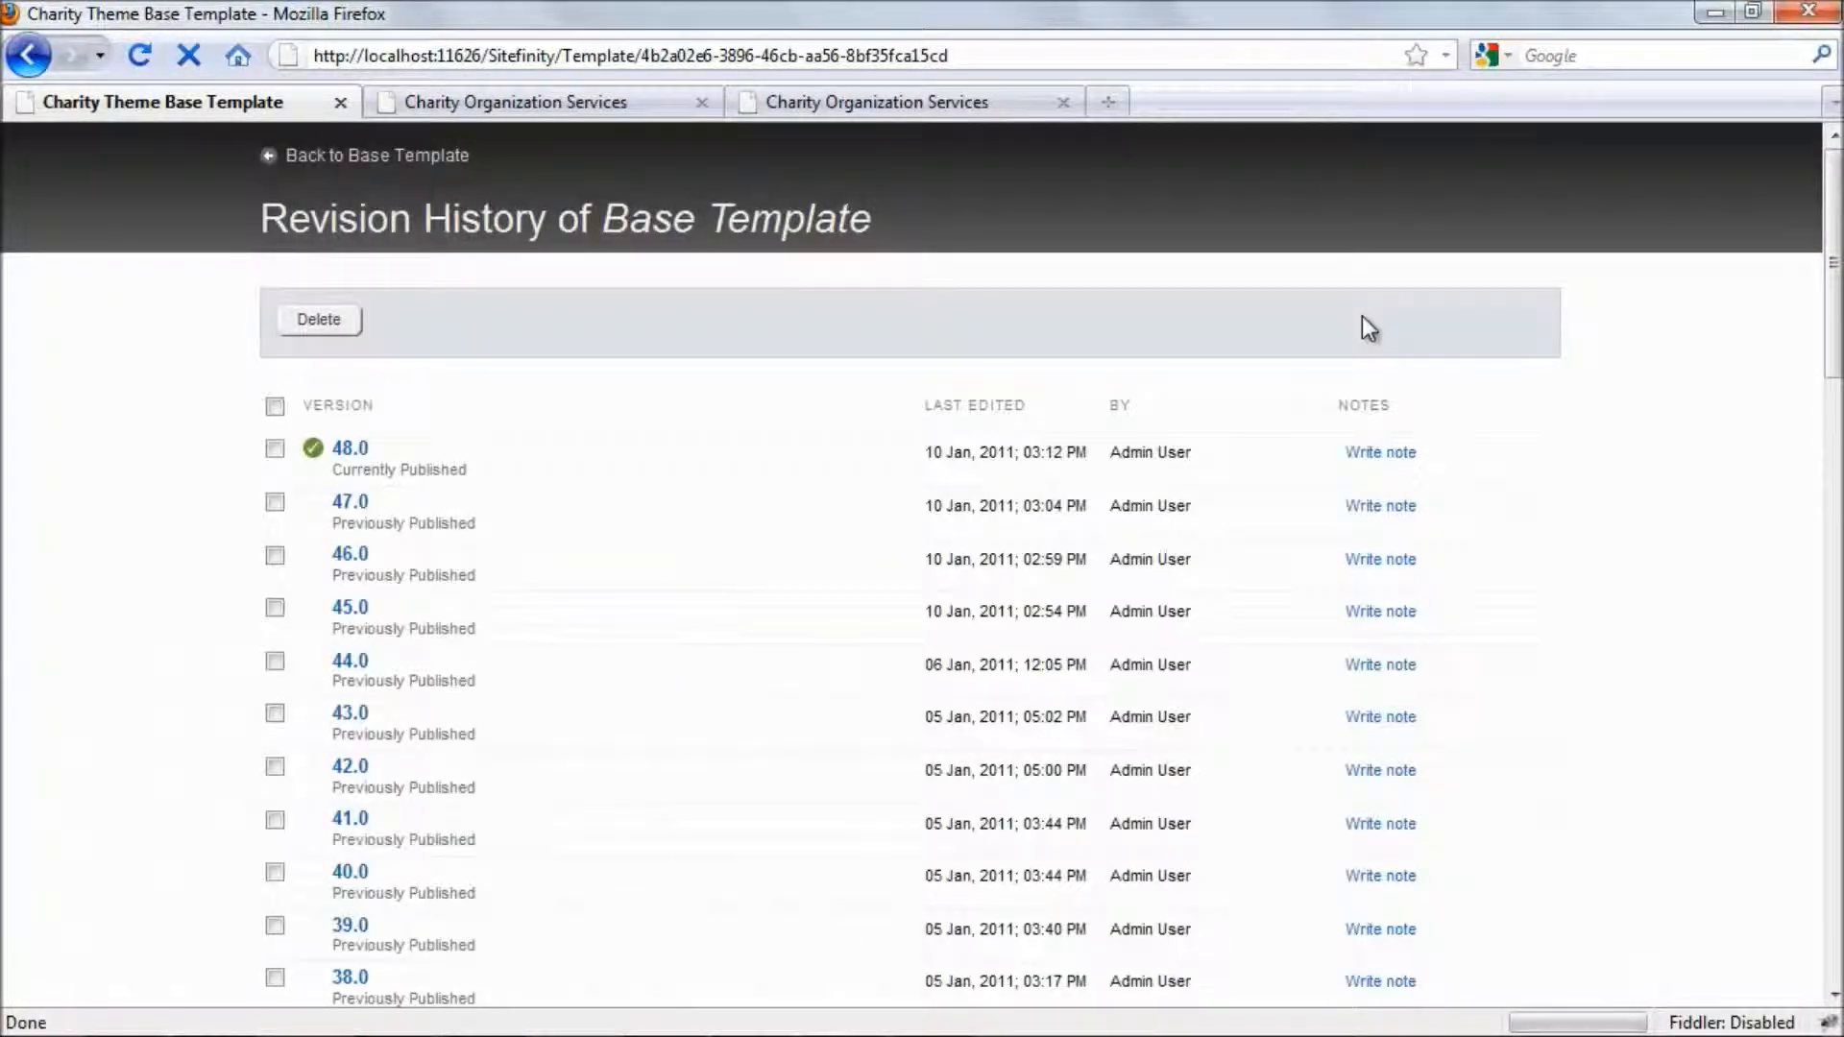
scroll(1369, 328, "down", 3)
scroll(1369, 328, "down", 3)
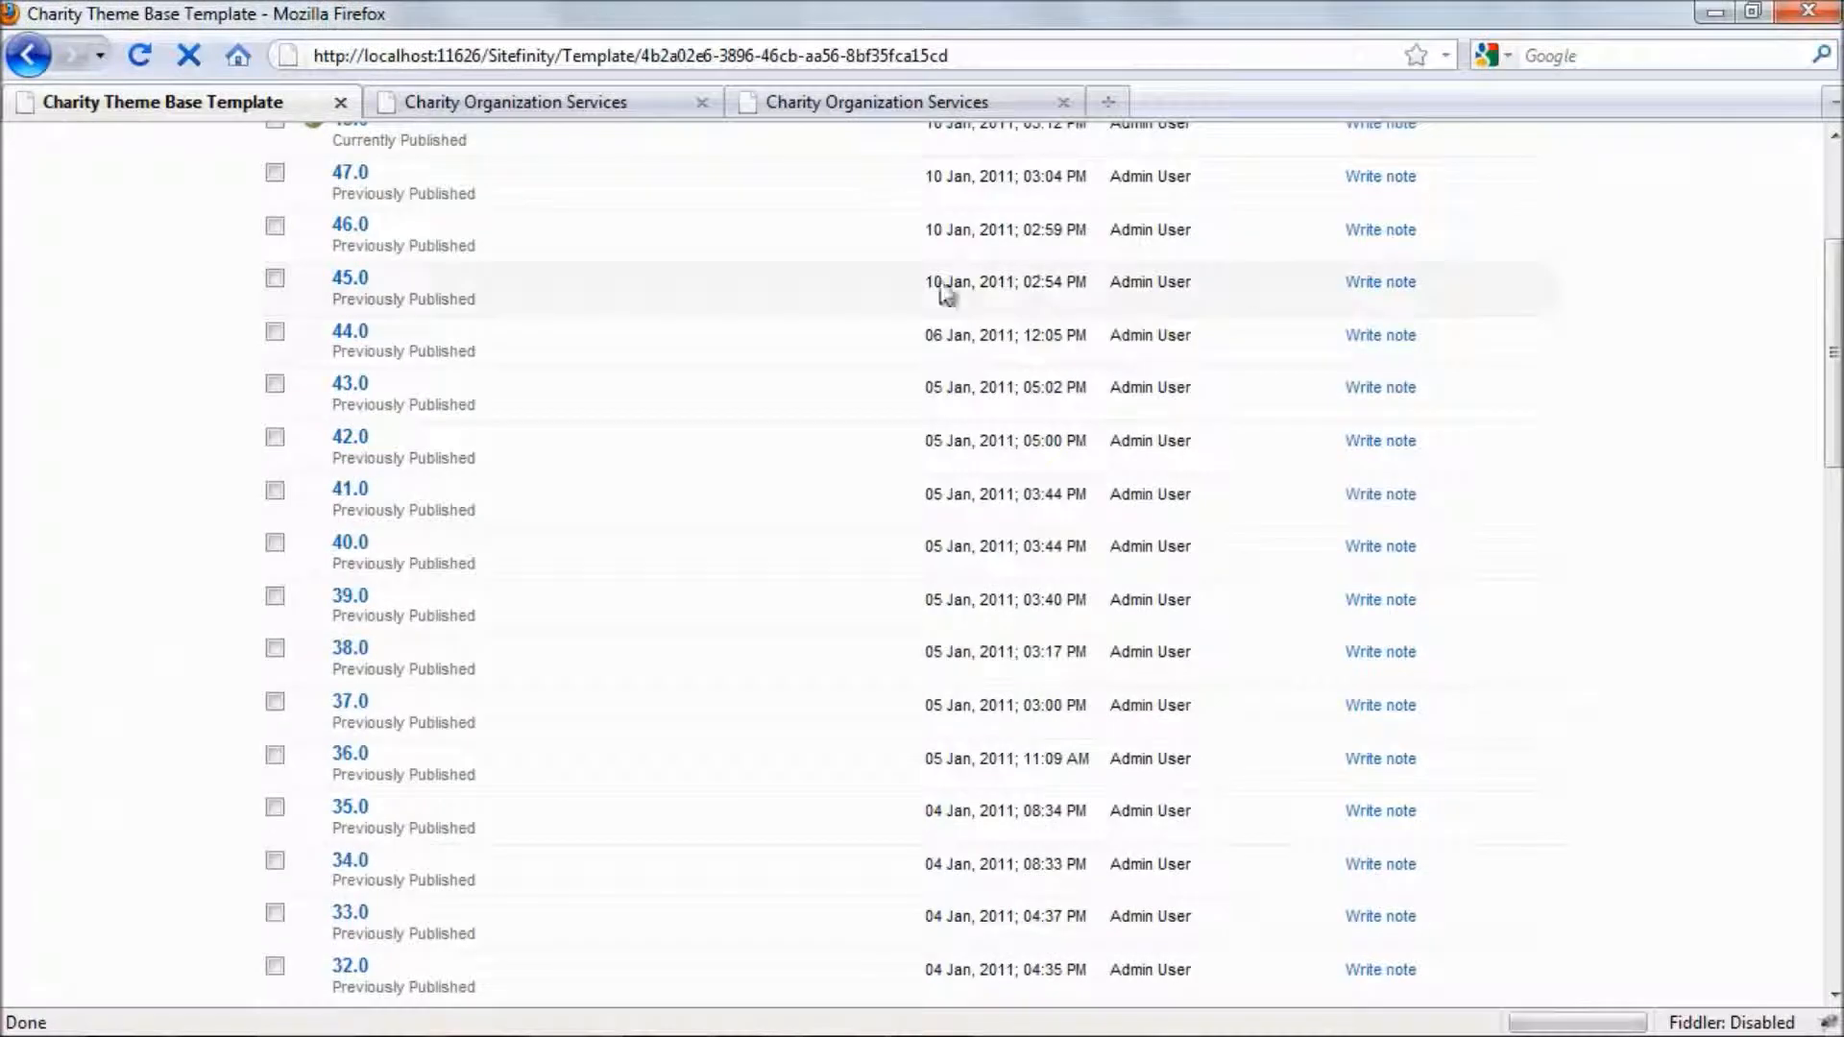
scroll(762, 334, "down", 3)
scroll(757, 342, "up", 10)
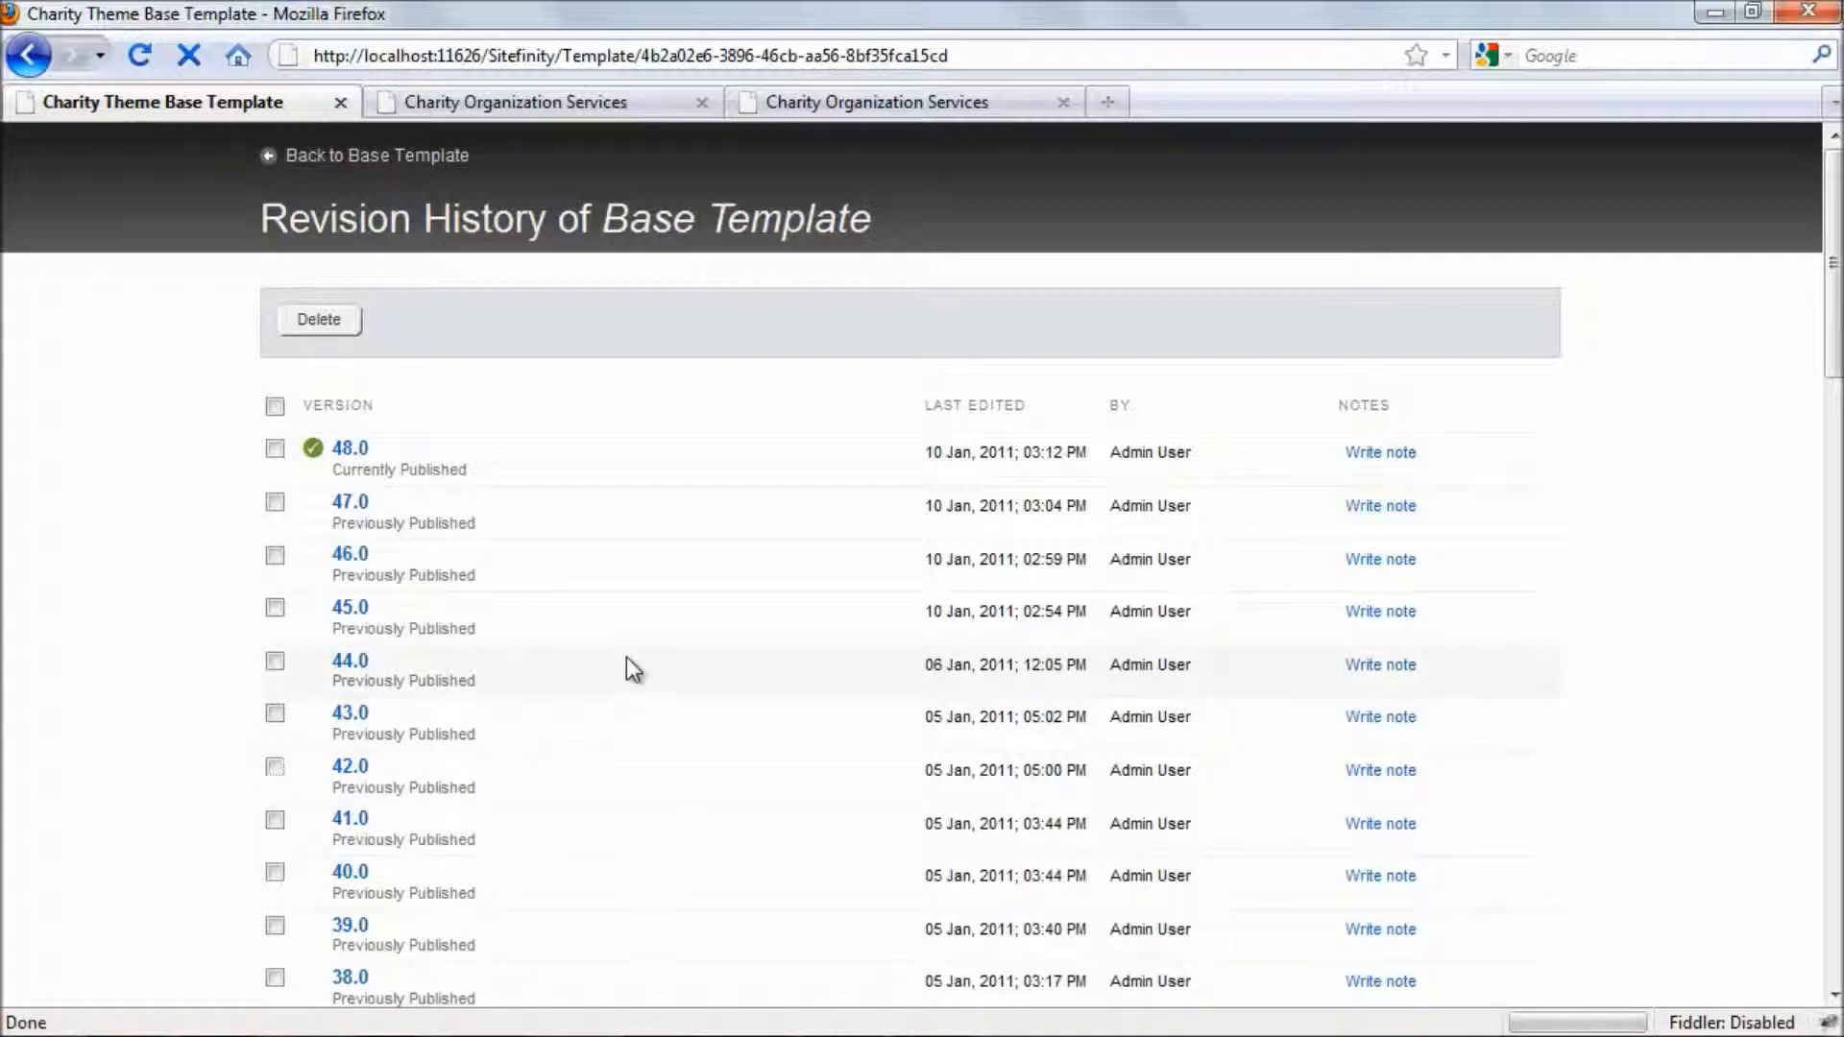
left_click(348, 715)
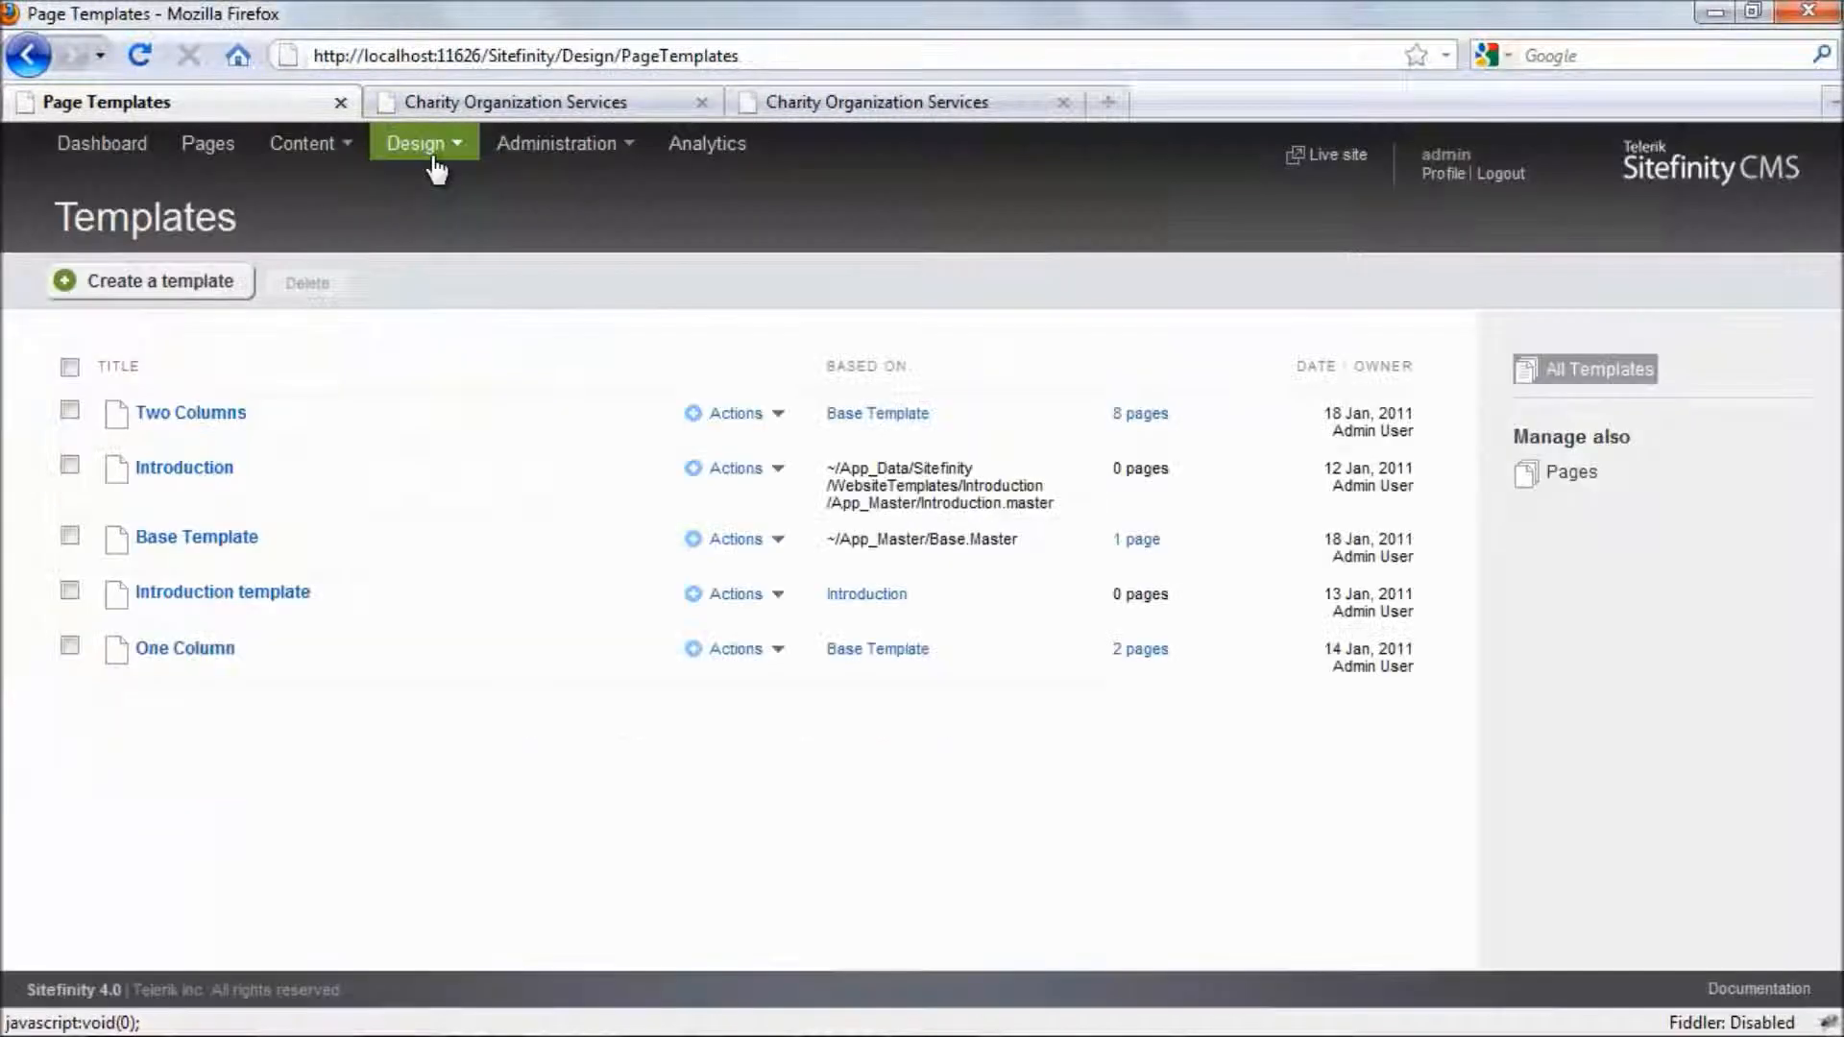
- Return to the list of pages and bring up the available actions for the News page
left_click(208, 153)
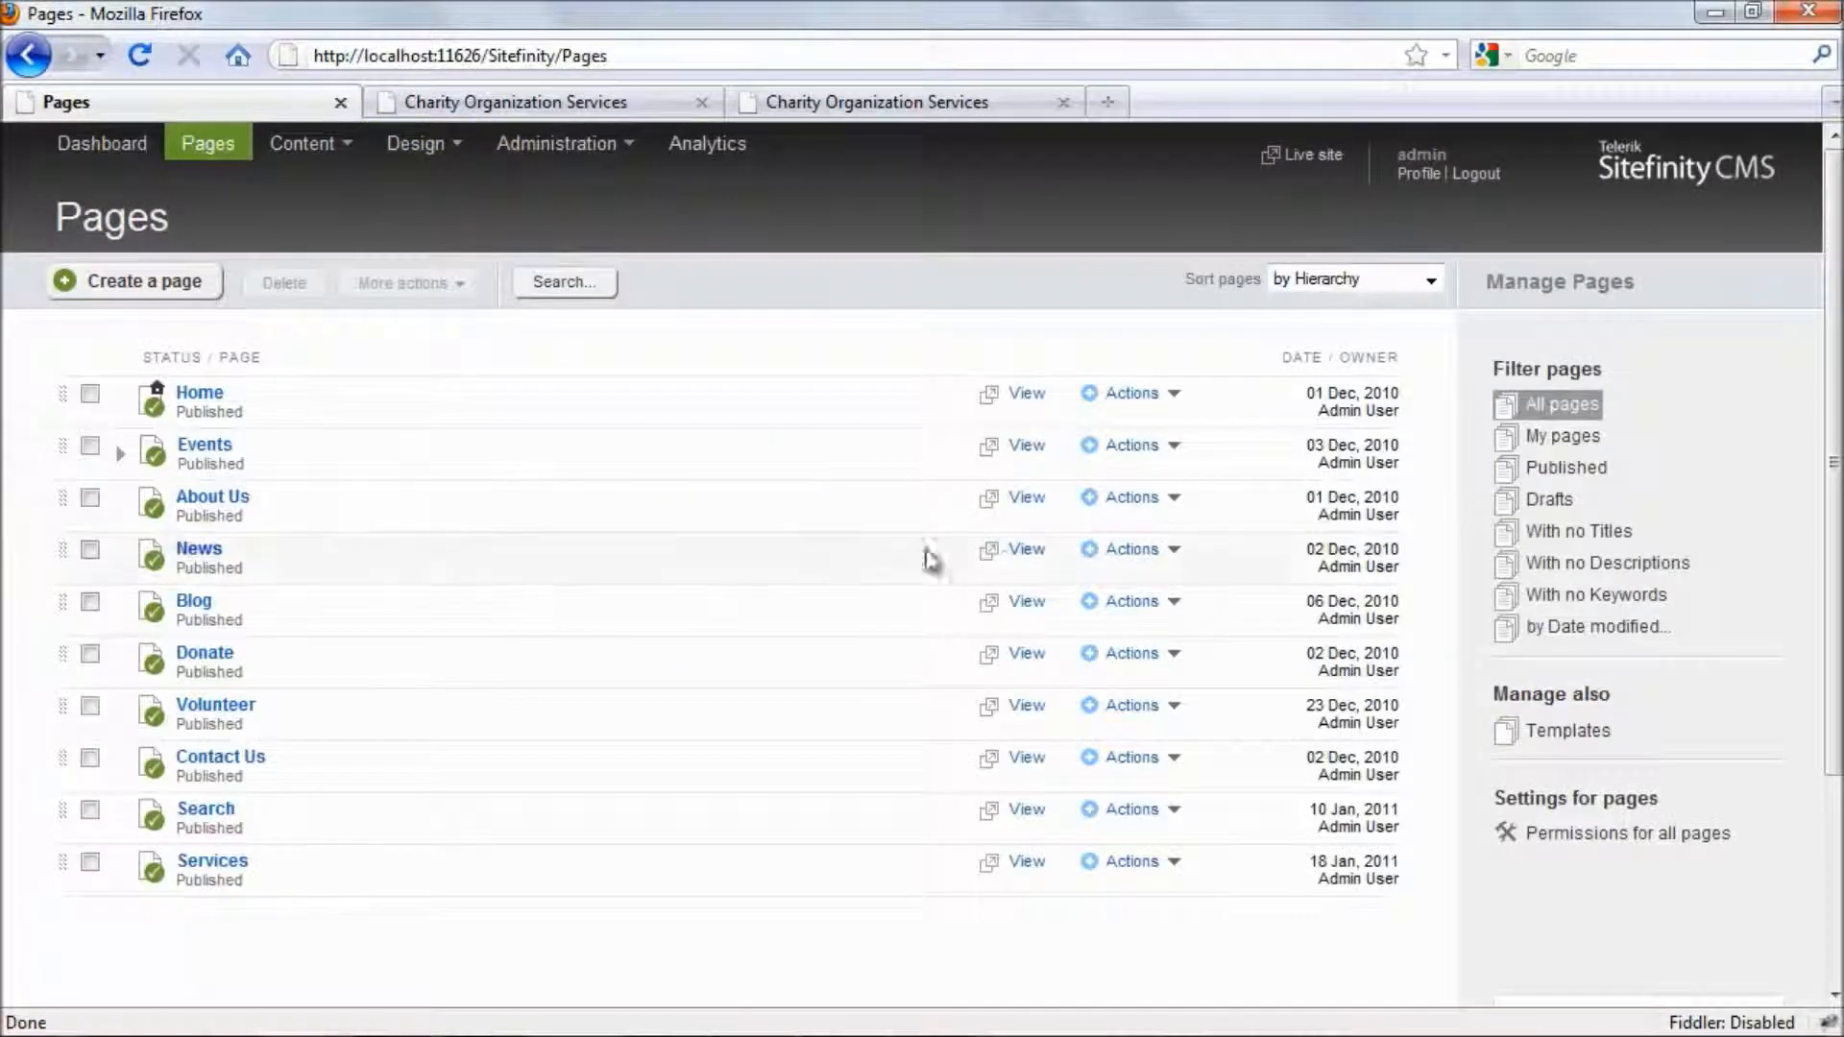
left_click(1114, 552)
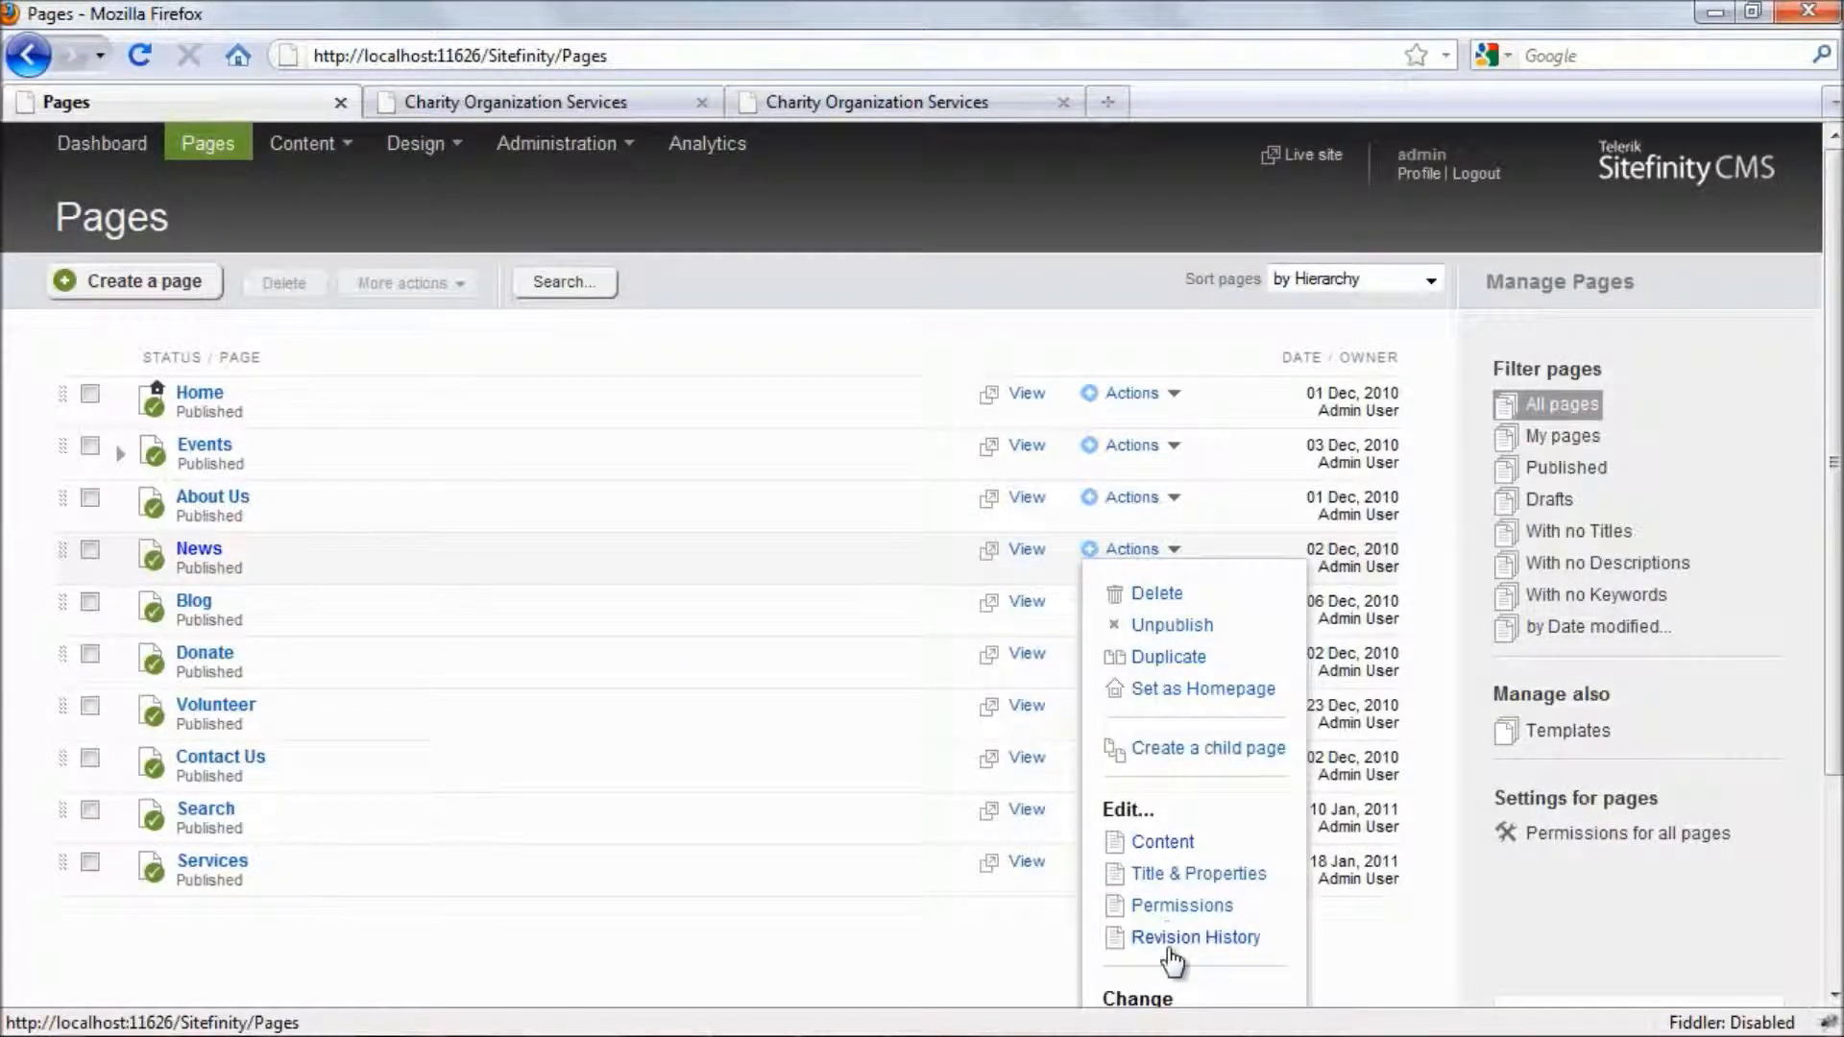